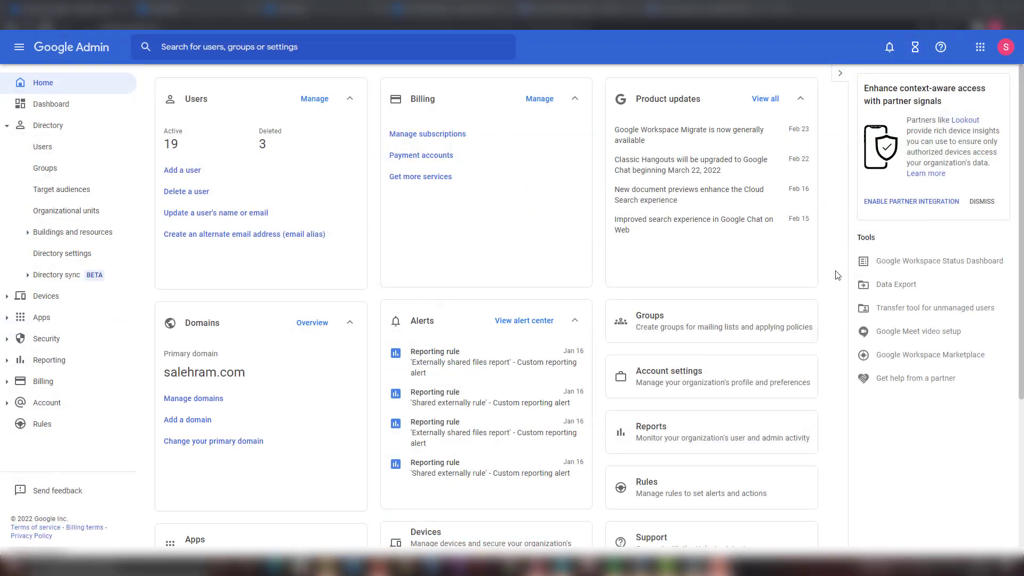
scroll(837, 275, "down", 4)
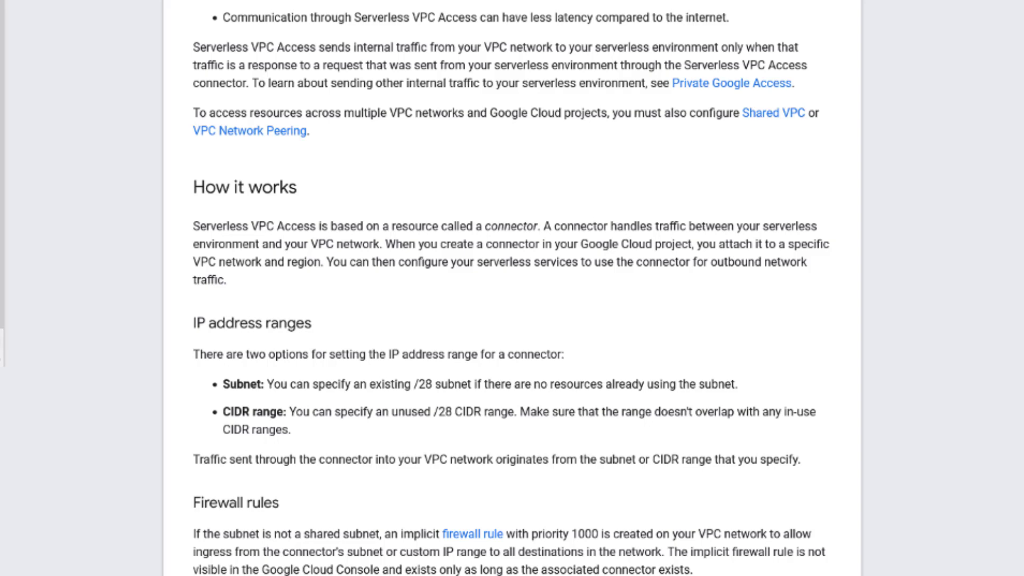
scroll(512, 288, "down", 20)
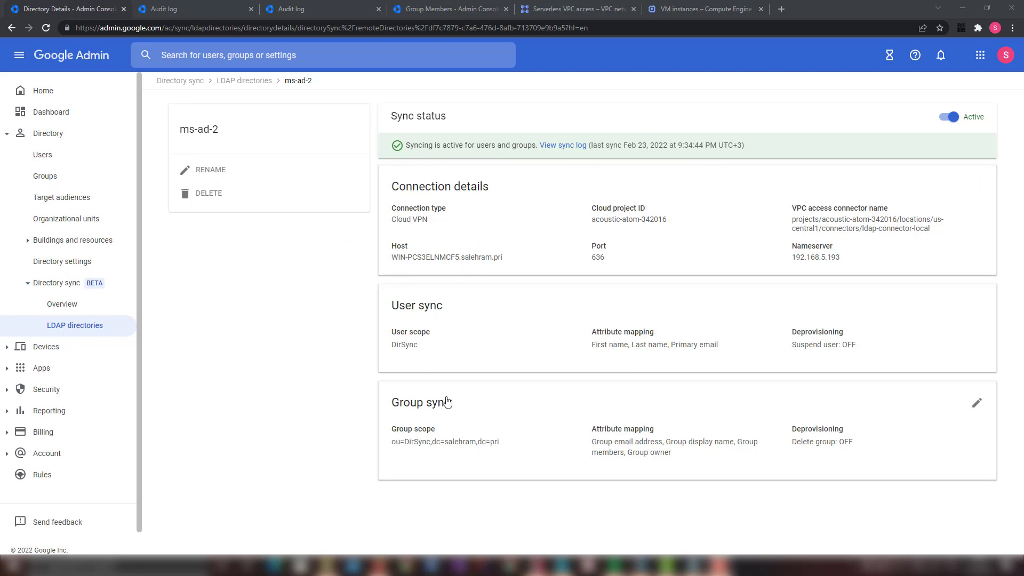
- Review the ms-ad-2 directory's connection settings, from directory details through connectivity to the Active Directory server details, and leave without saving
left_click(482, 240)
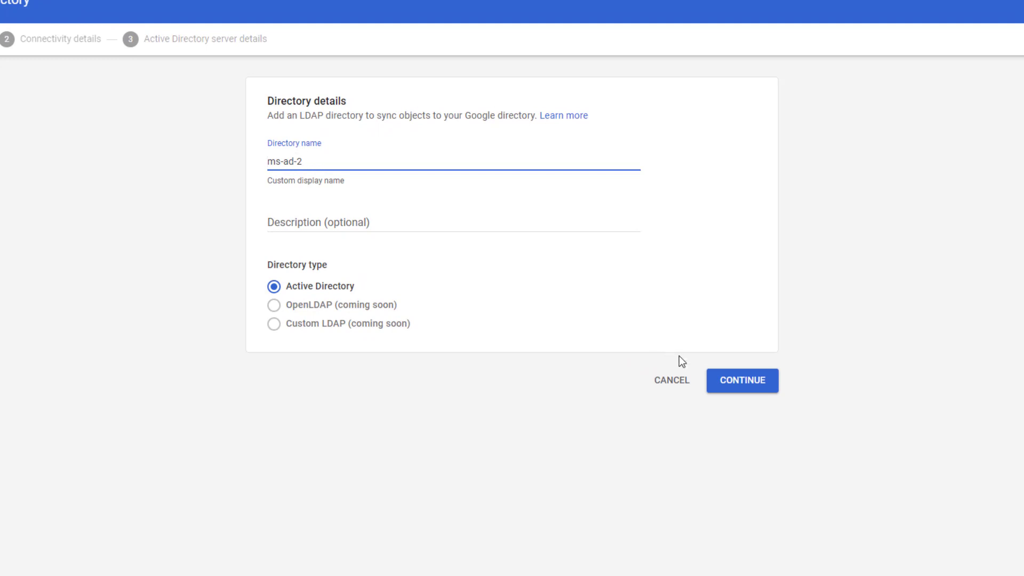
left_click(747, 385)
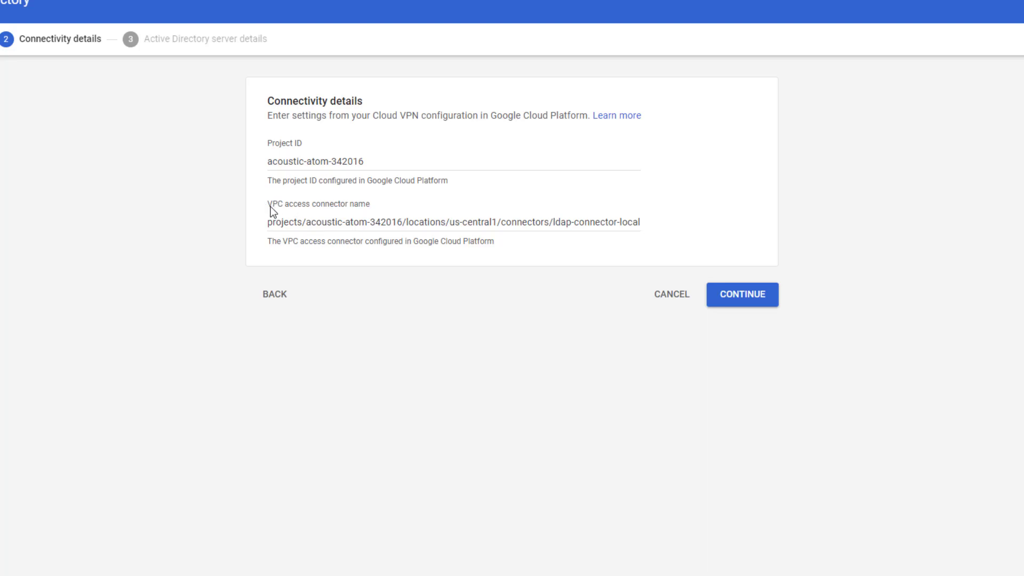
left_click(751, 305)
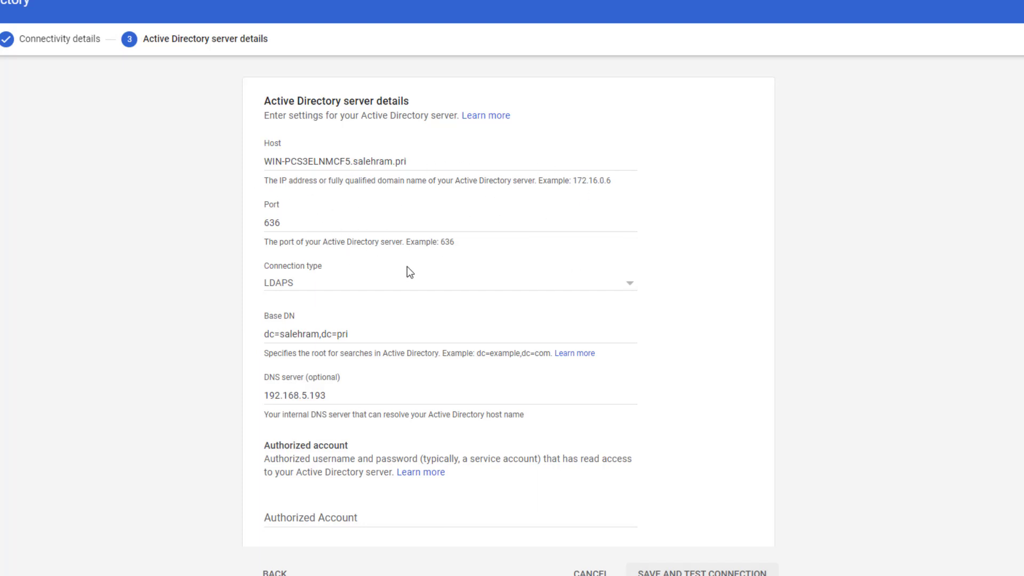
scroll(409, 271, "down", 4)
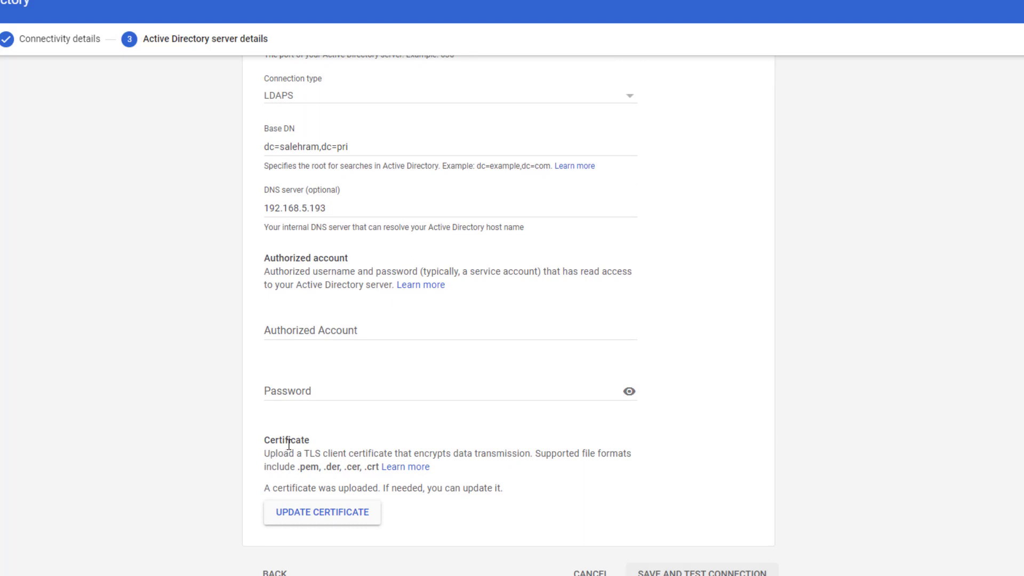
scroll(293, 349, "up", 3)
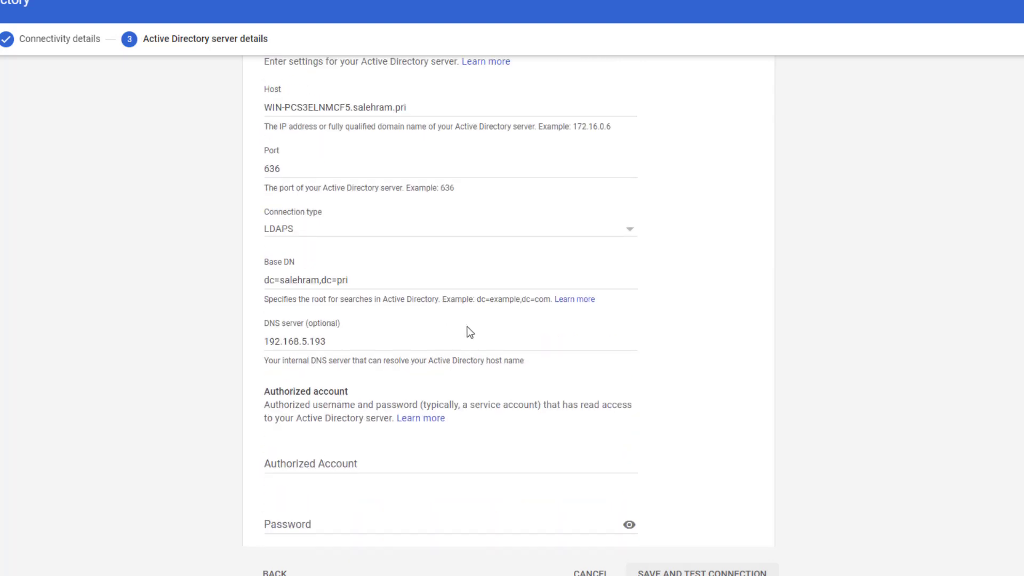
scroll(469, 332, "down", 3)
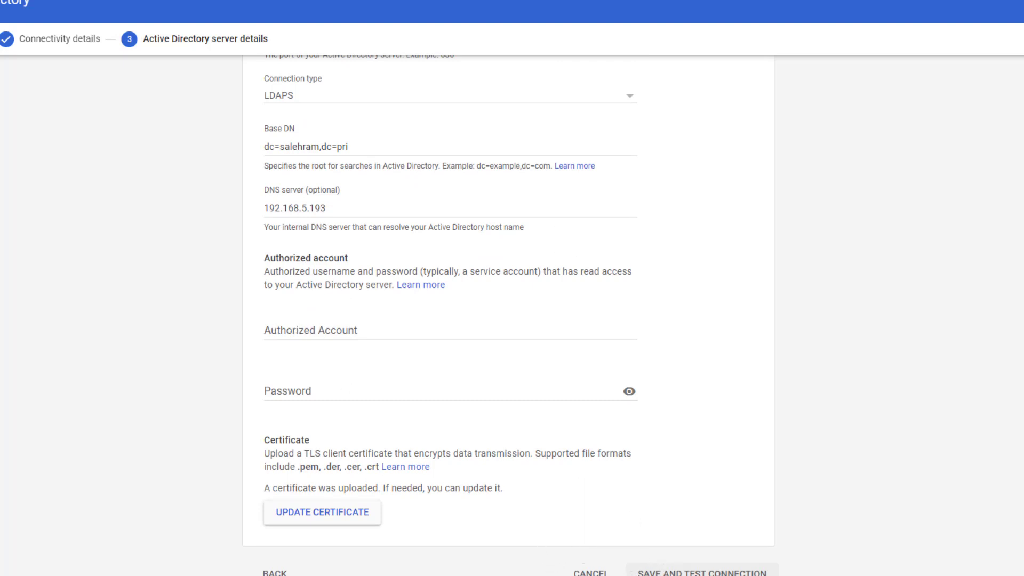
left_click(591, 573)
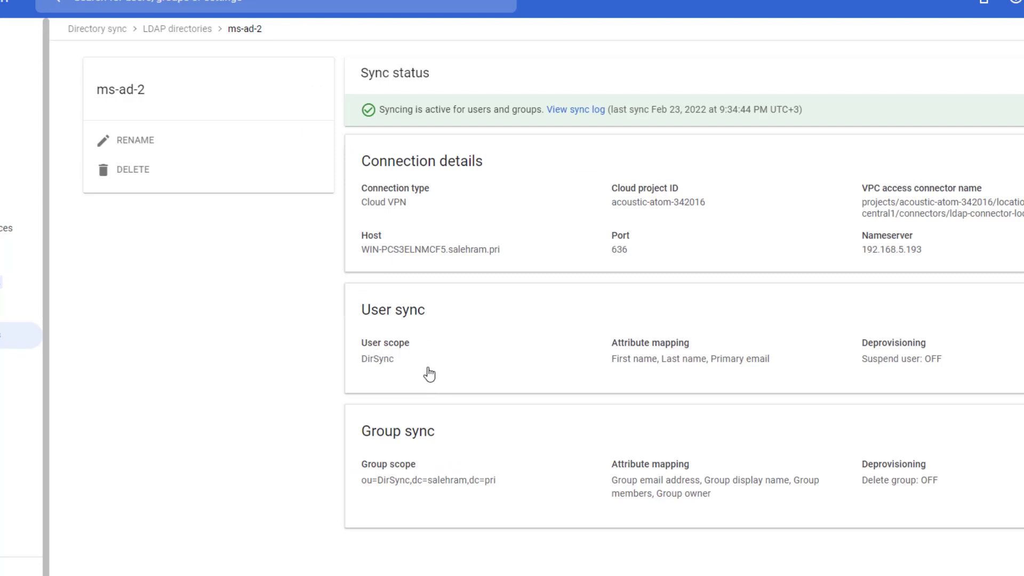
- Review the user scope and base DN in user sync and the base DN in group sync, leaving both without saving
left_click(394, 374)
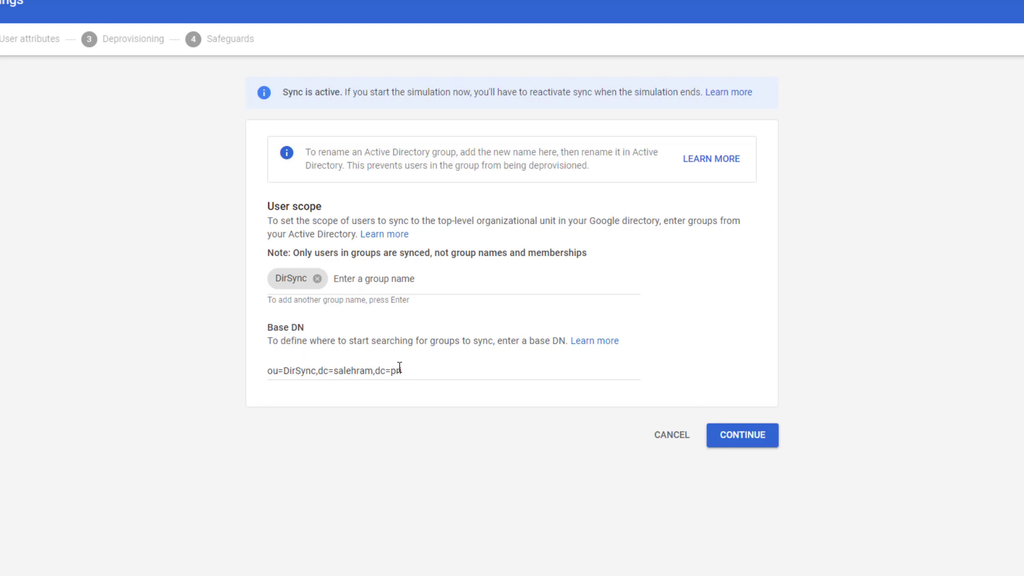
left_click_drag(268, 342, 629, 347)
left_click(473, 340)
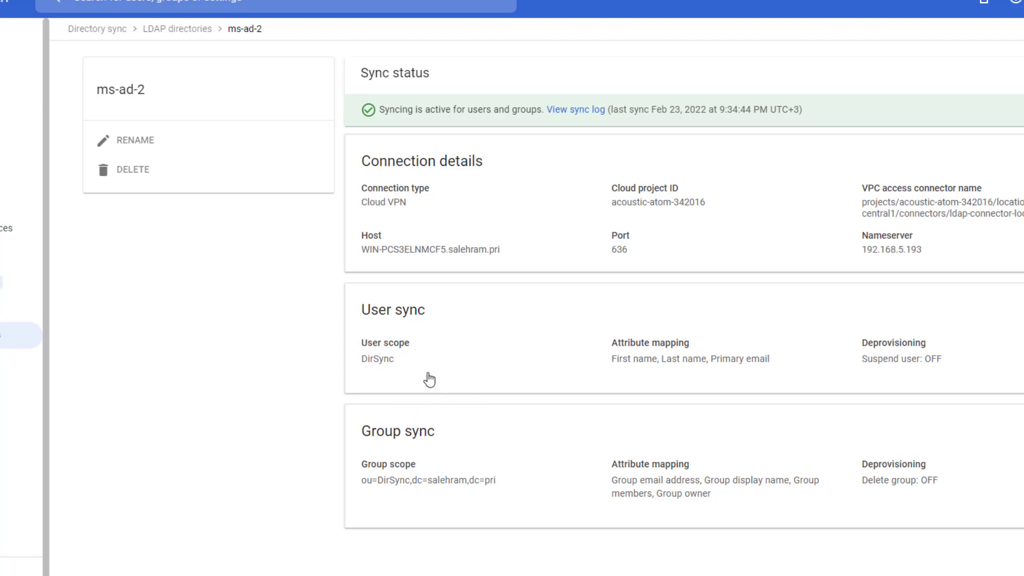
left_click(421, 456)
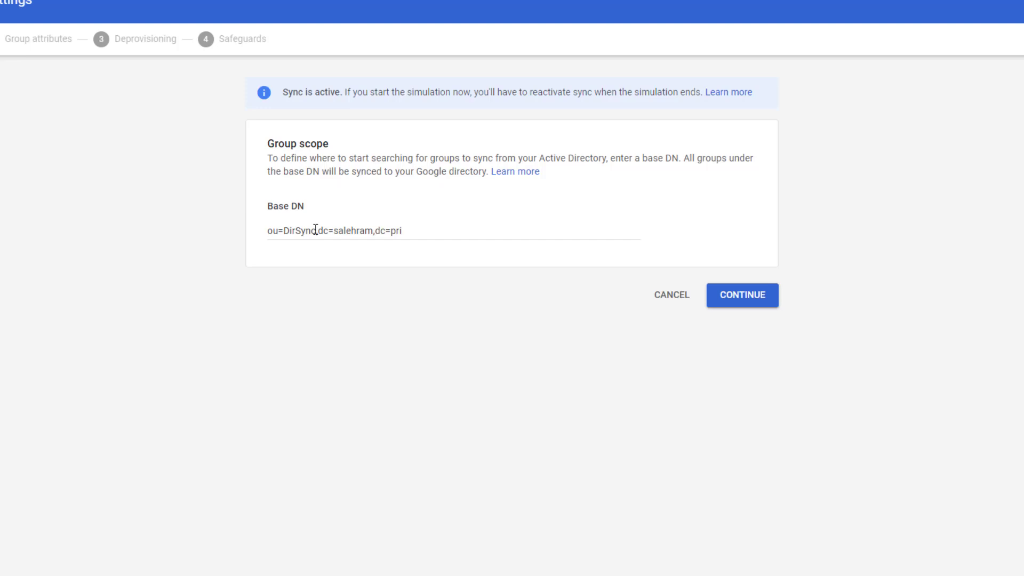
left_click(671, 296)
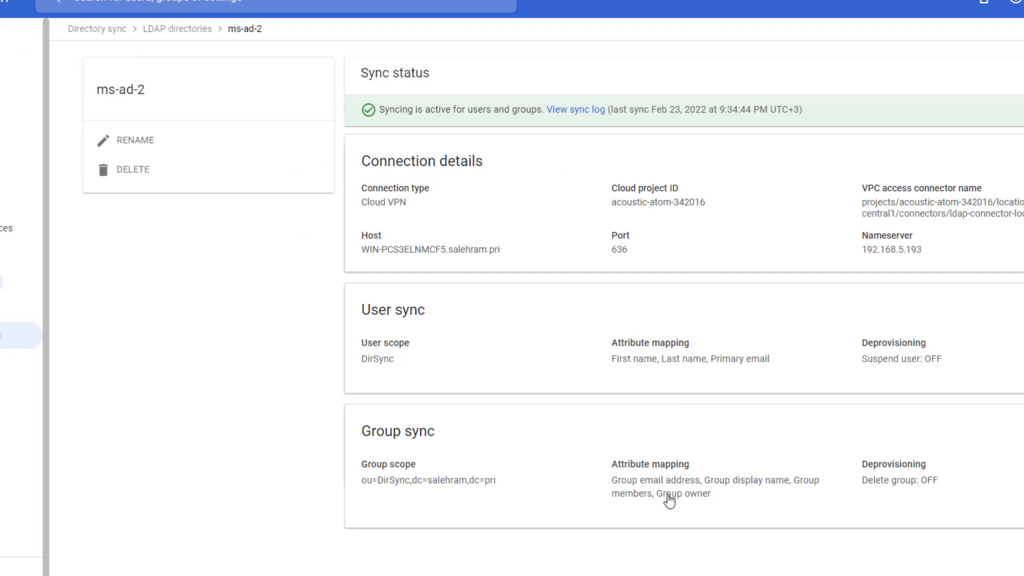
- Switch to Active Directory Users and Computers on the domain controller VM and examine the group and users in the DirSync organizational unit
left_click(655, 573)
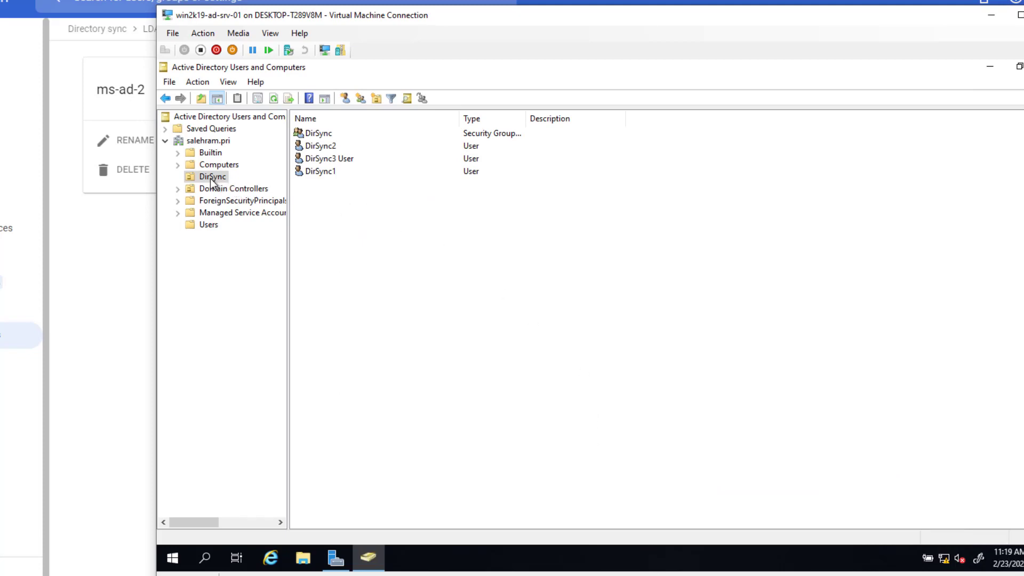
left_click(329, 134)
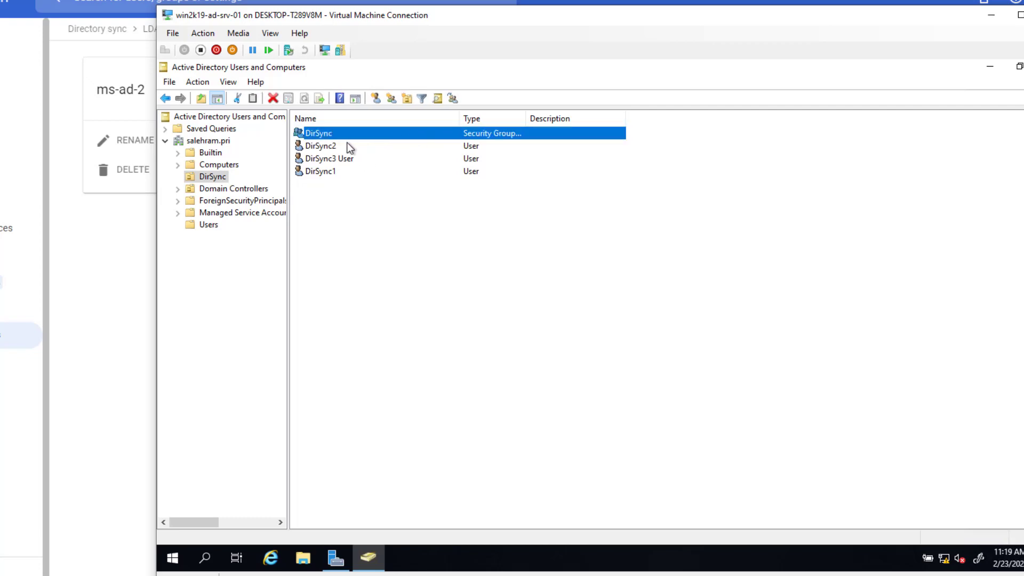
left_click(335, 145)
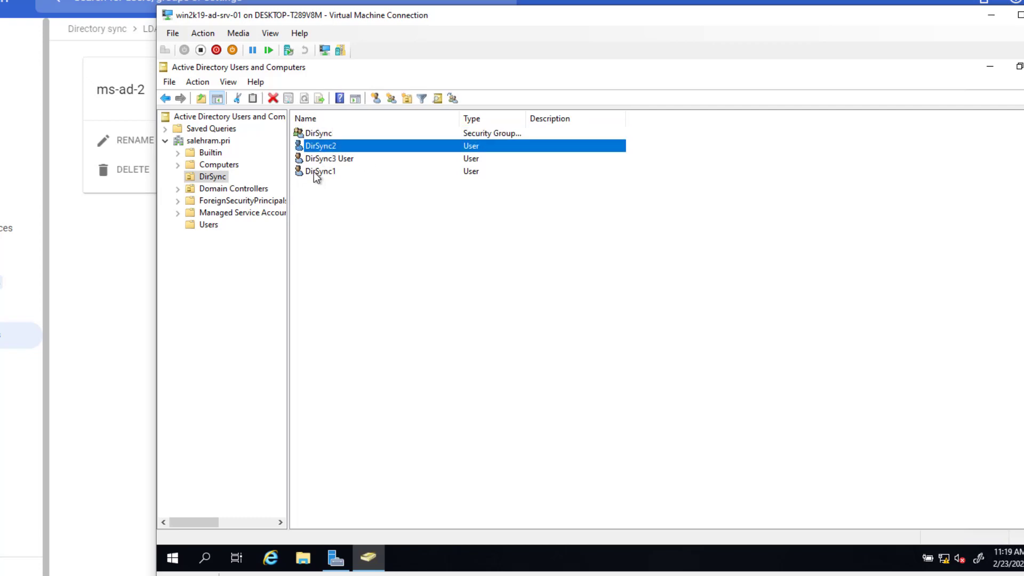
left_click(312, 174)
left_click(322, 145)
left_click(328, 159)
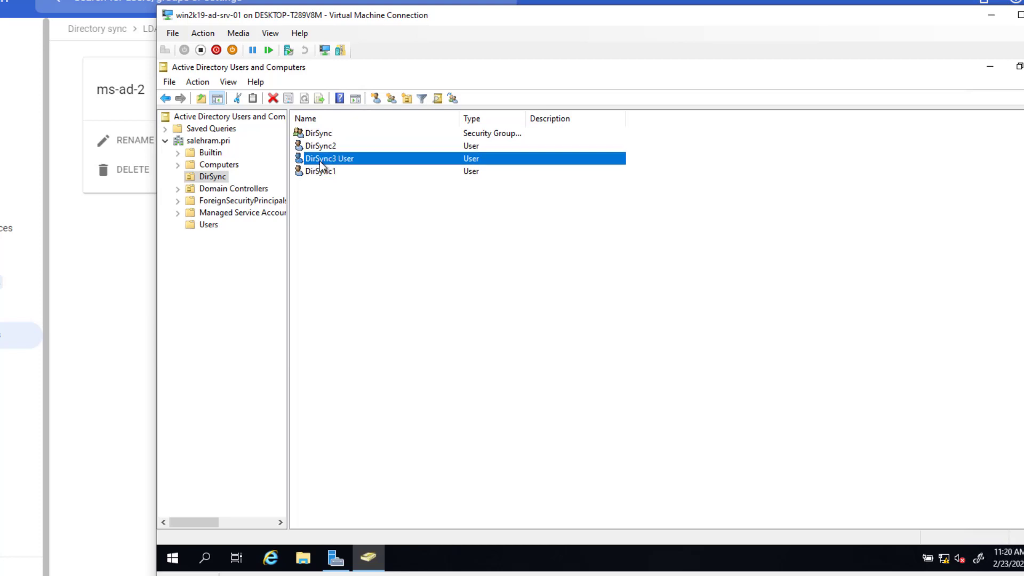
left_click(348, 217)
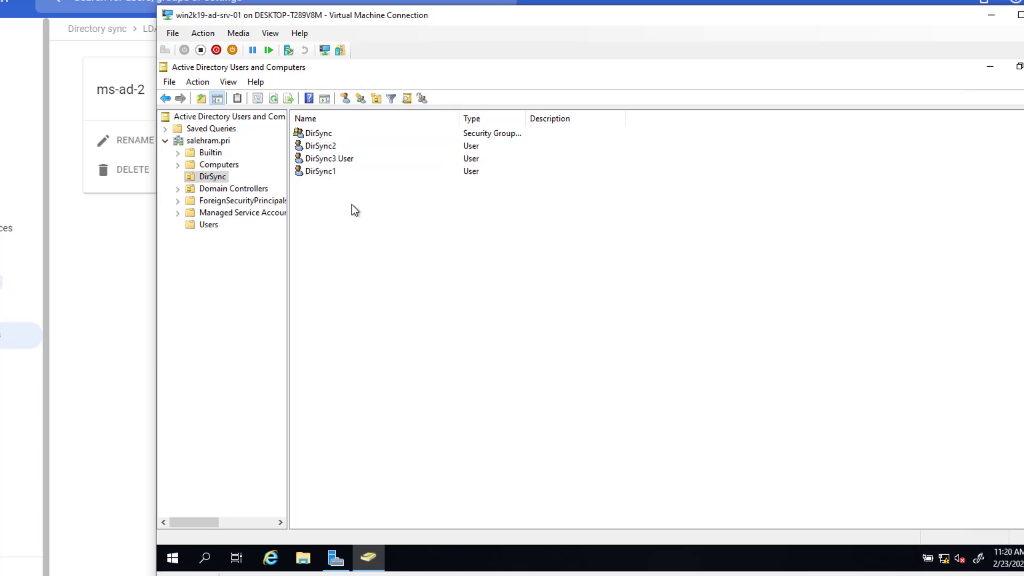
- Open the DirSync1 user's properties and examine the e-mail address and its domain part
double_click(327, 172)
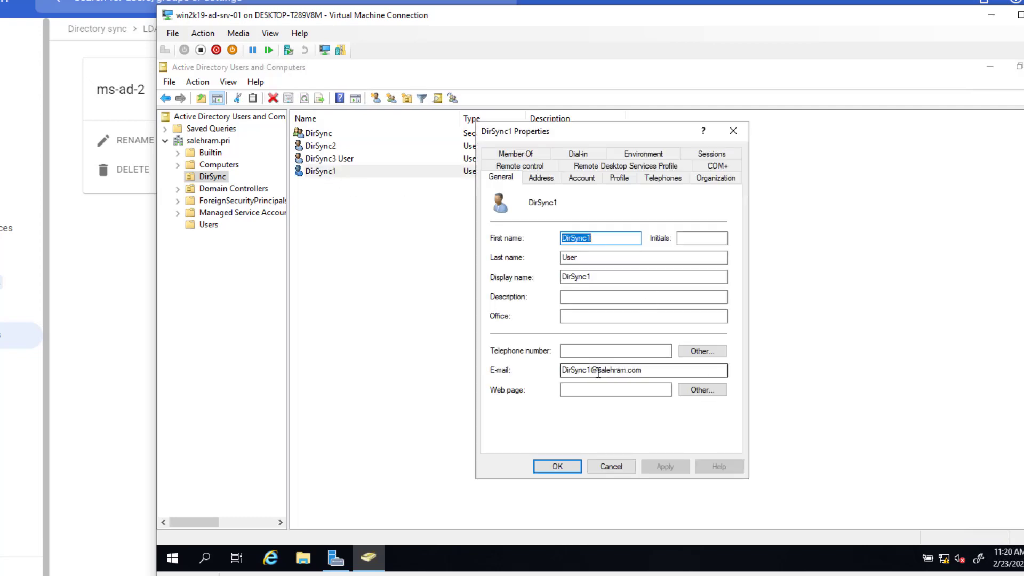
left_click(584, 373)
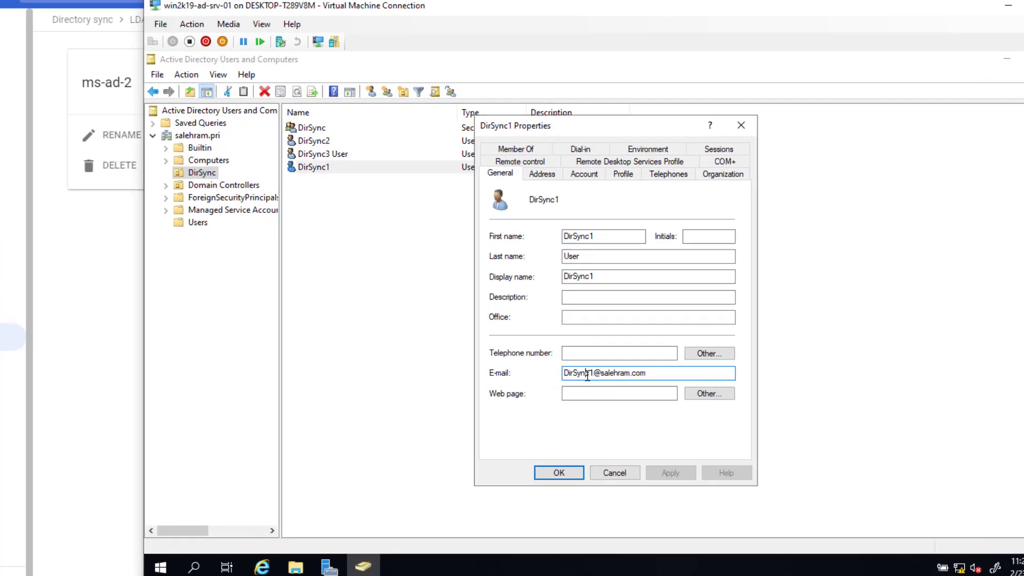
left_click_drag(718, 394, 560, 392)
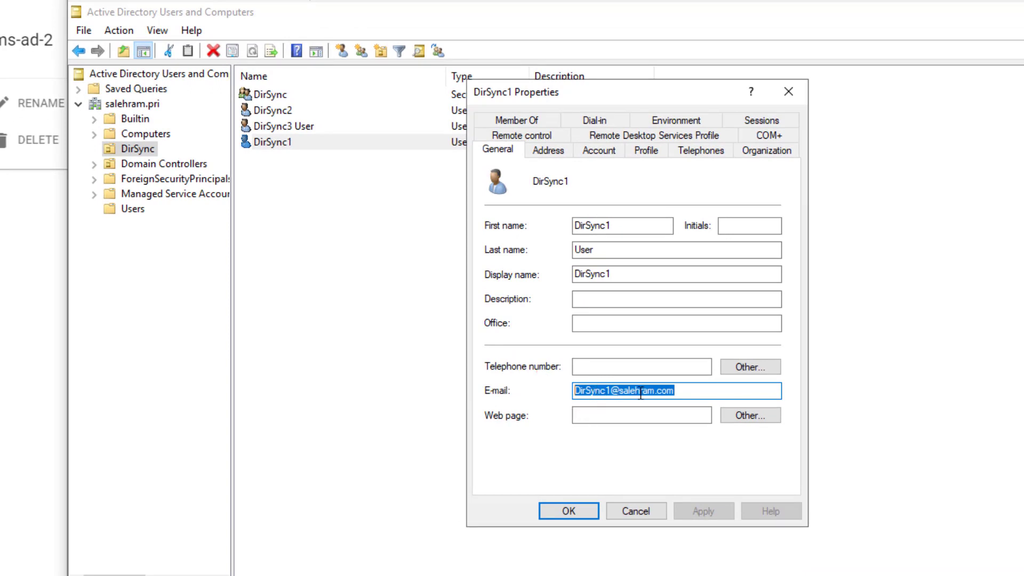
left_click(720, 385)
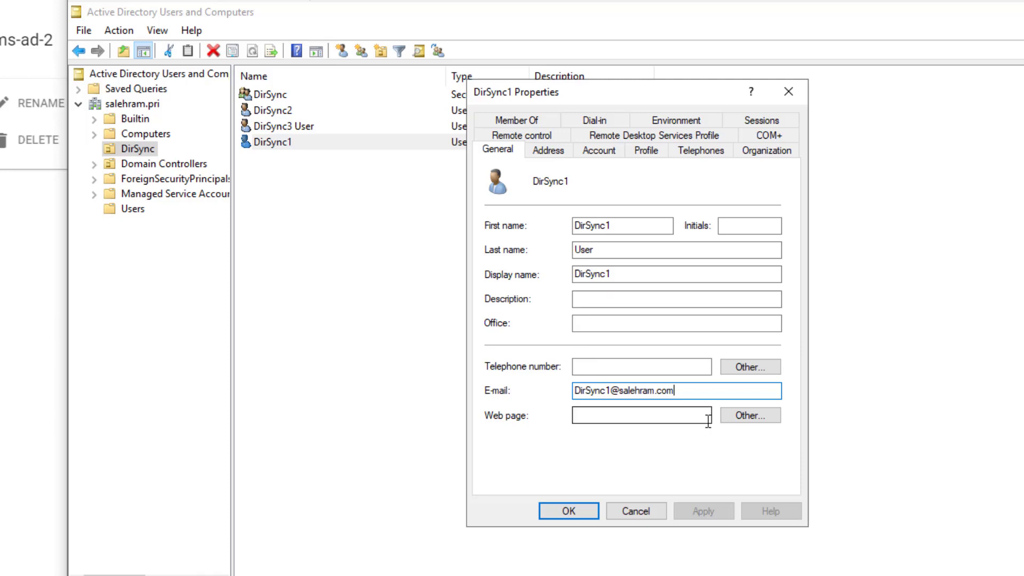
left_click_drag(674, 390, 552, 393)
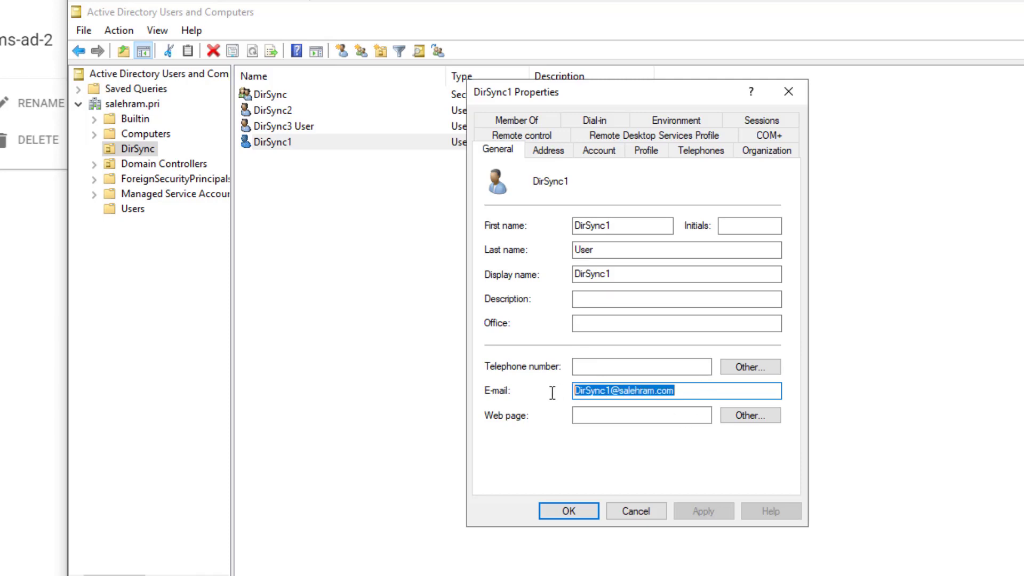
left_click(688, 391)
double_click(689, 390)
left_click(622, 394)
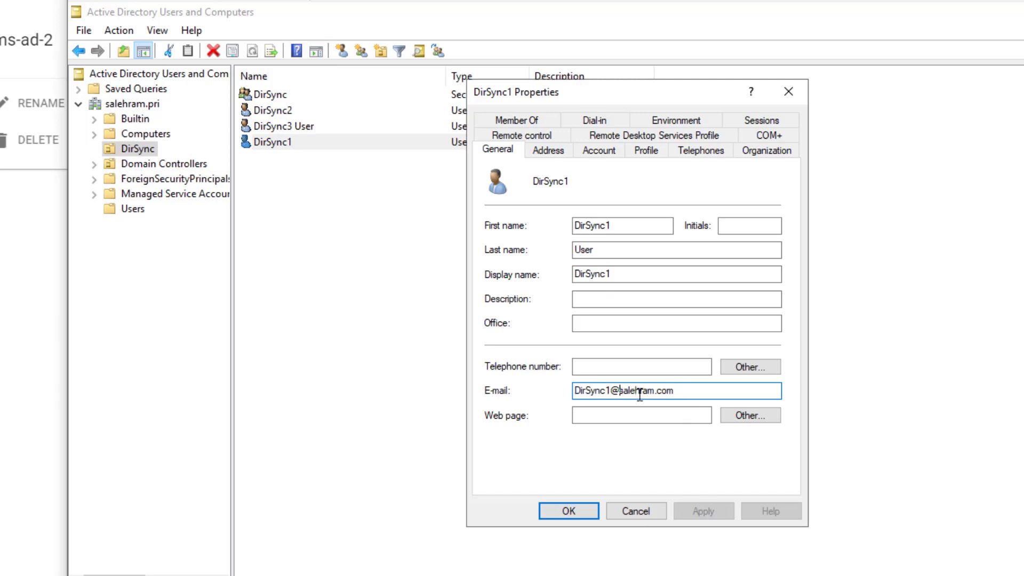
left_click_drag(621, 394, 746, 399)
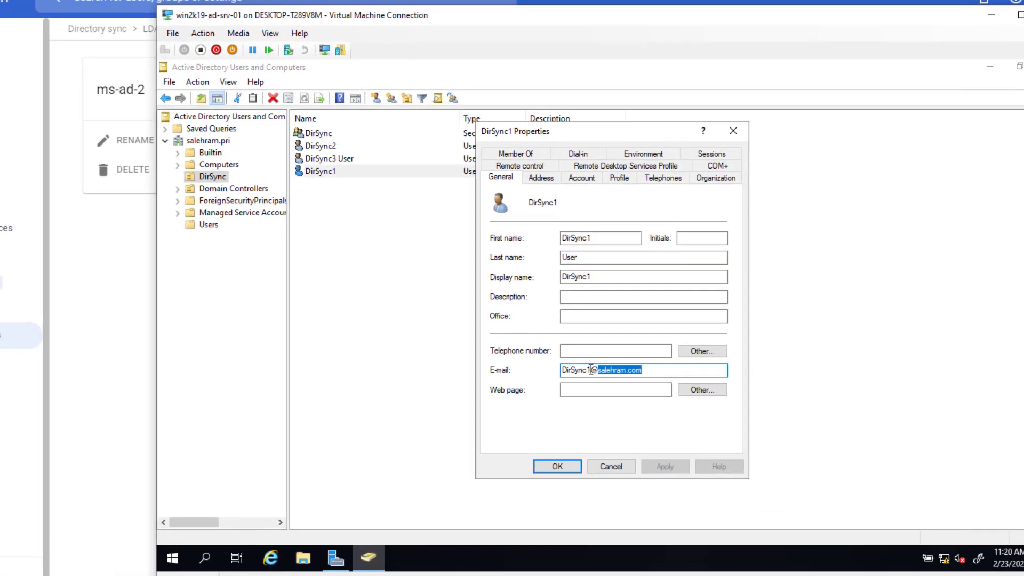
left_click_drag(657, 370, 550, 368)
- Check the DirSync1 user's first name and last name, and close the properties without saving
left_click(586, 237)
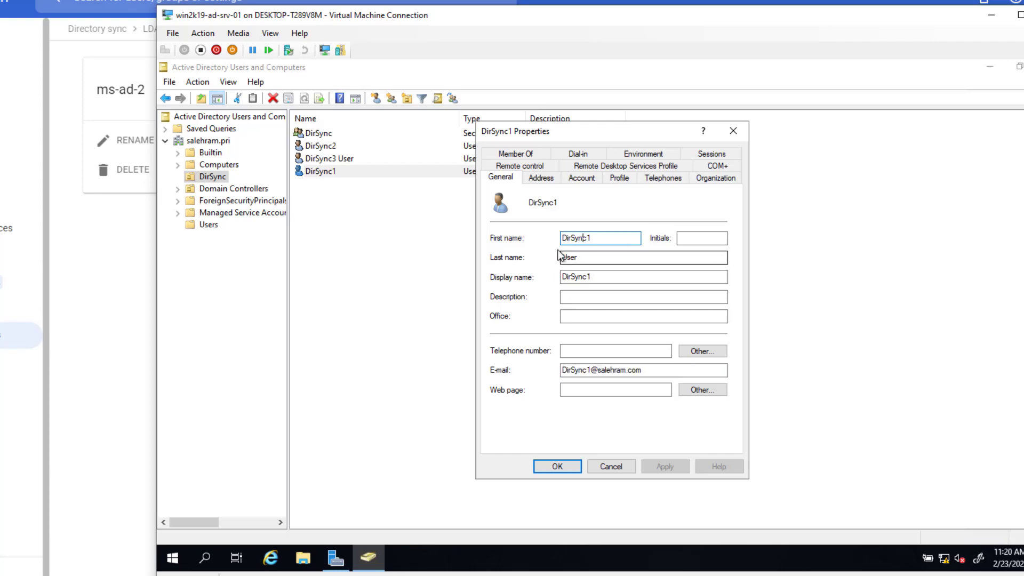
left_click(589, 259)
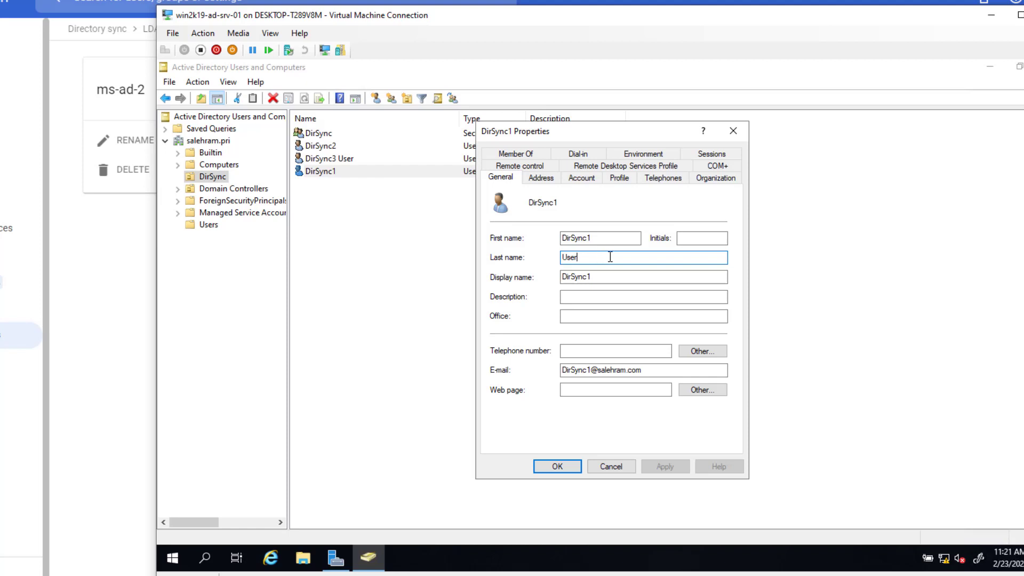
left_click_drag(600, 258, 543, 254)
left_click(596, 260)
left_click(610, 468)
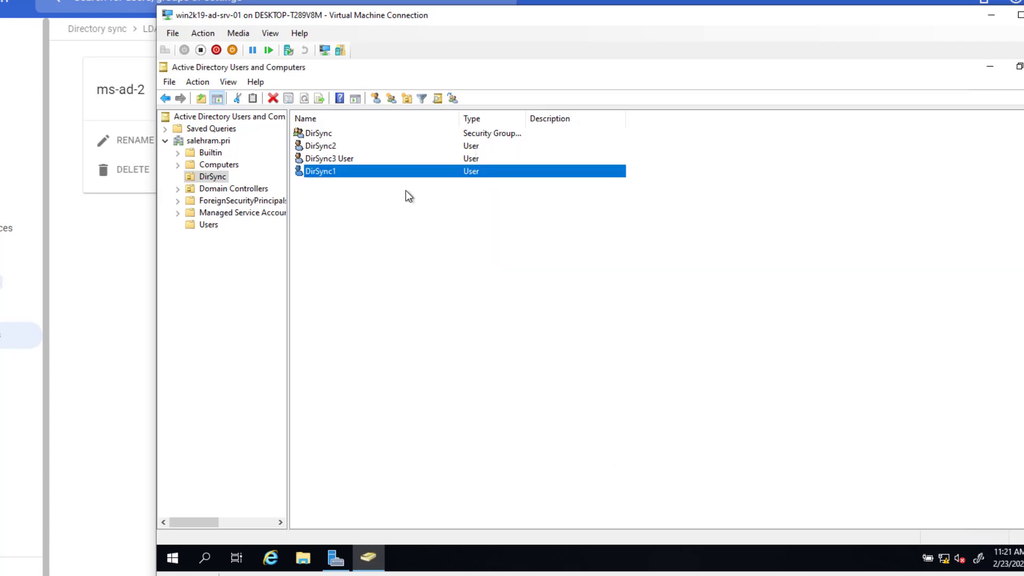
- Inspect the DirSync security group's e-mail address and member list, and close its properties without saving
left_click(325, 132)
double_click(326, 133)
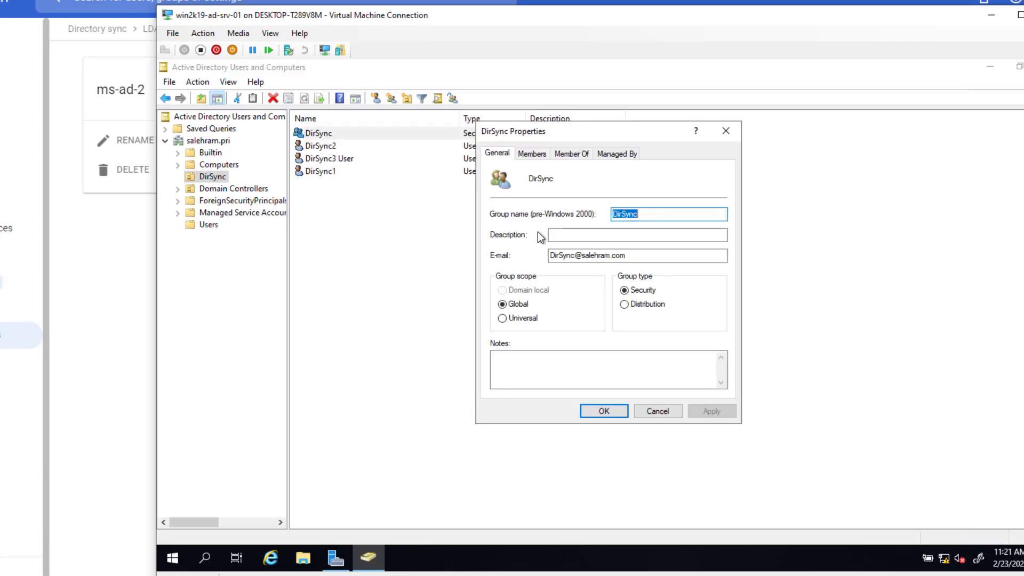
left_click(637, 257)
double_click(597, 255)
left_click(600, 256)
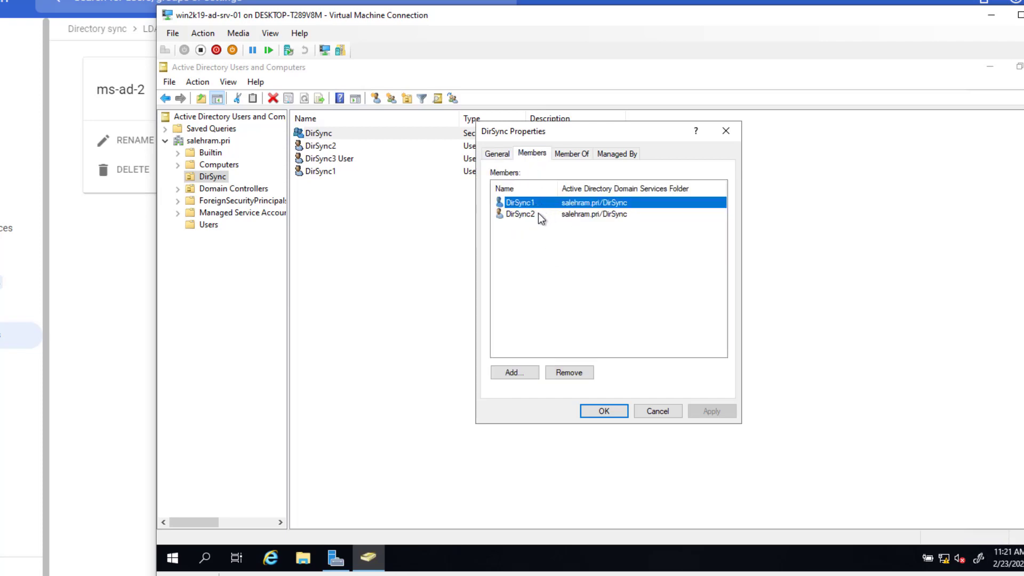
left_click(544, 214)
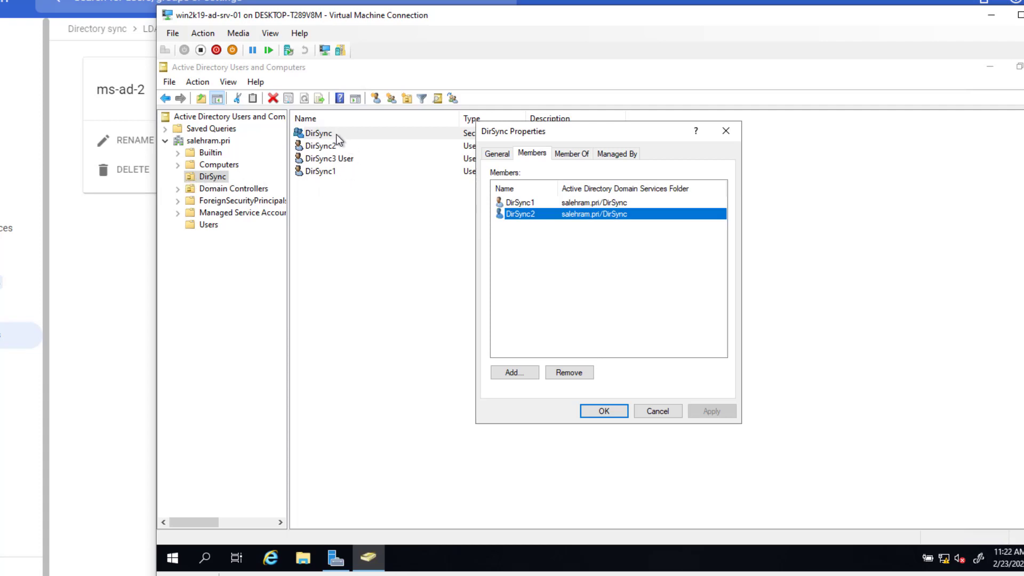
left_click(658, 410)
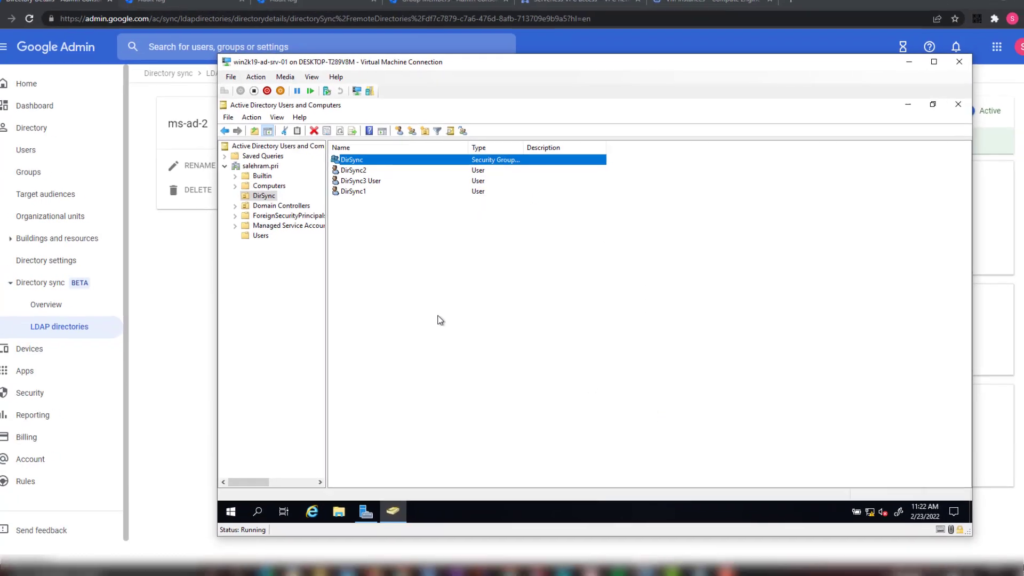
- Switch back to the Google Admin console and check the user list and group list for the synced DirSync entries
left_click(97, 235)
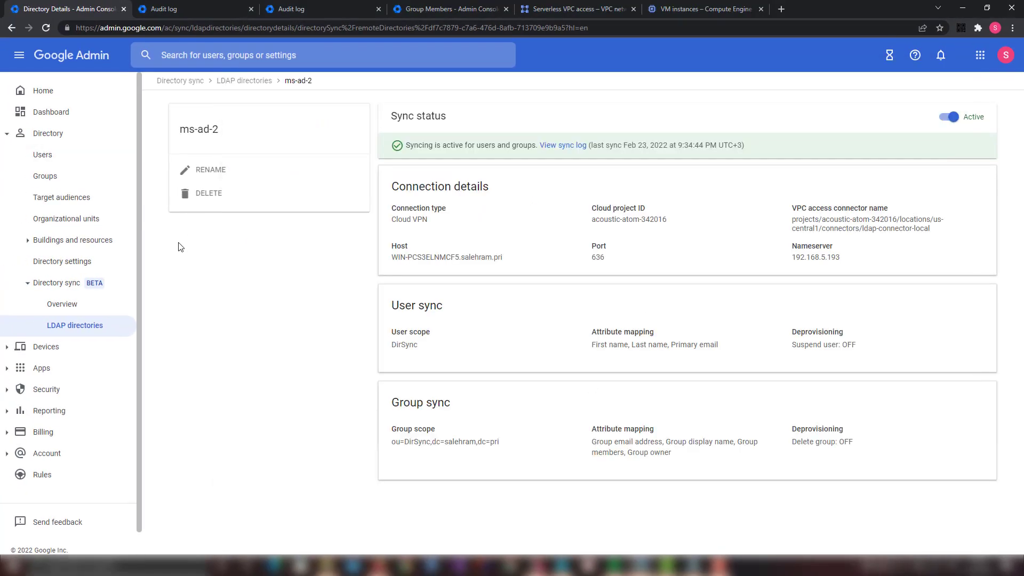
left_click(45, 156)
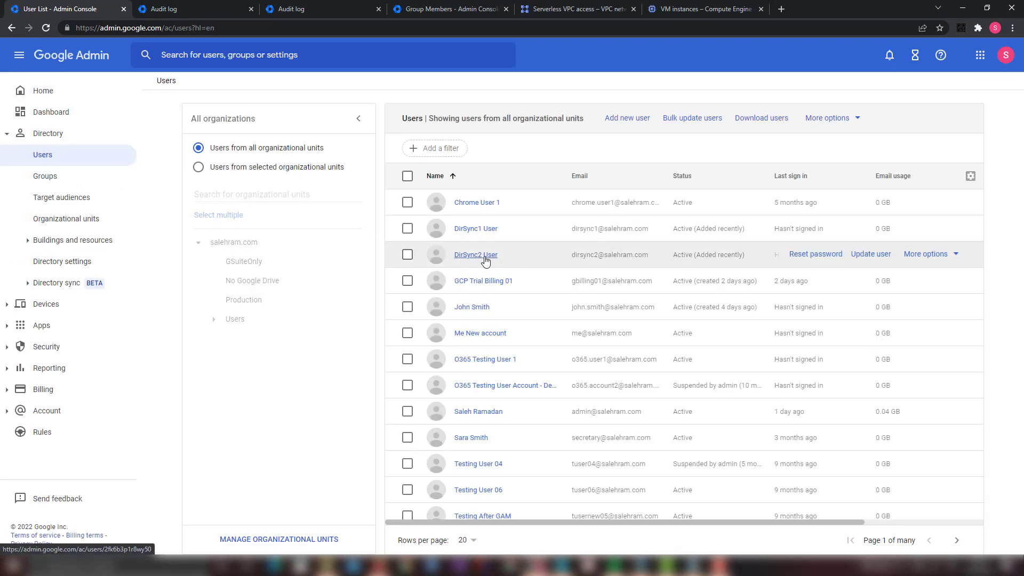
left_click(50, 179)
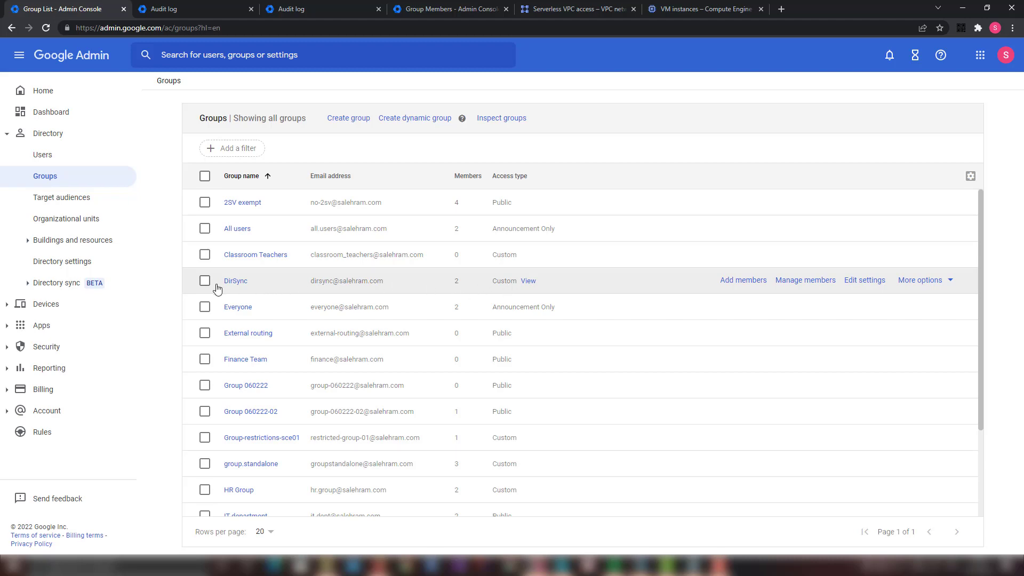
- Open the DirSync group's details and check its direct member list
left_click(235, 285)
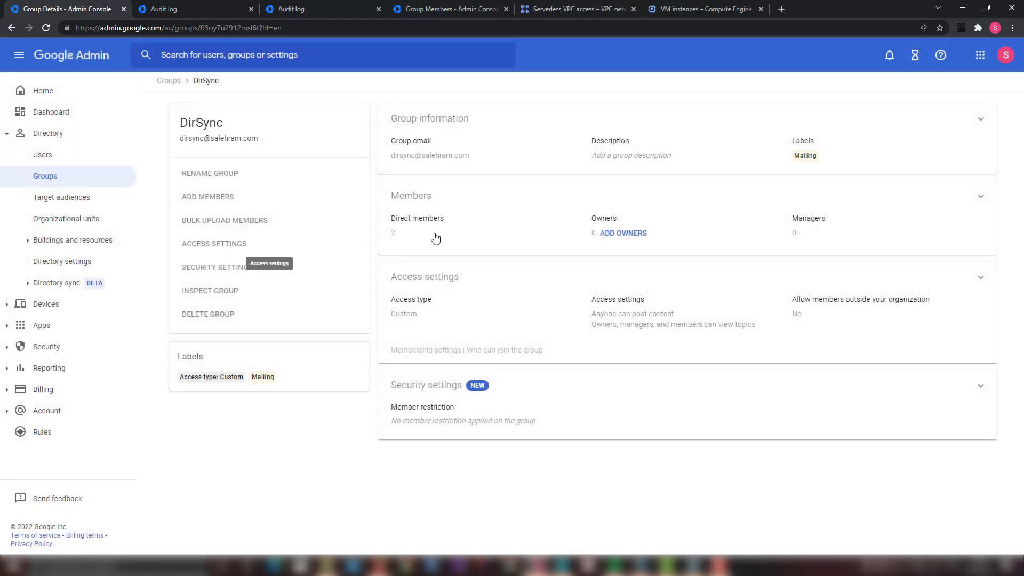
left_click(436, 237)
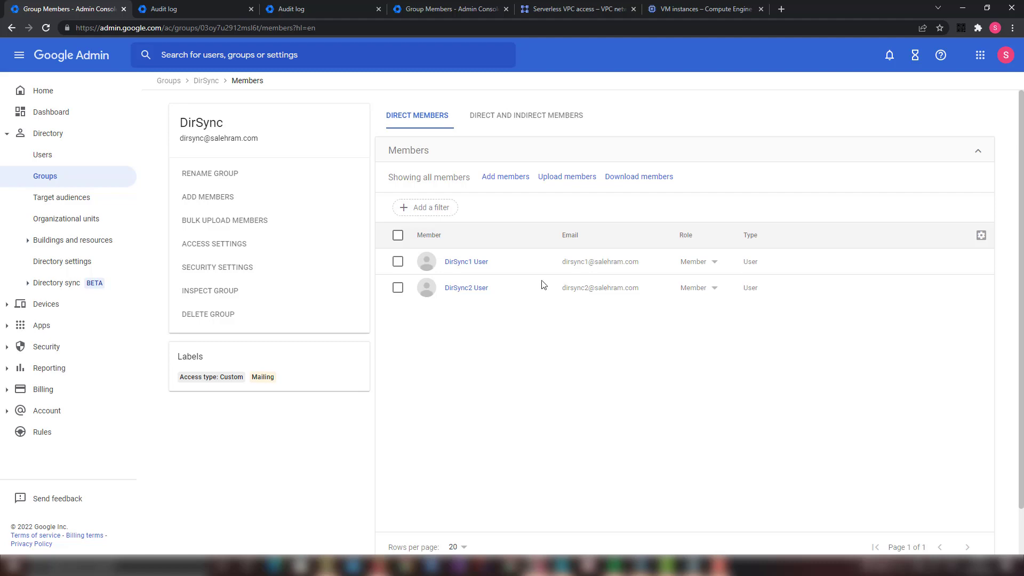
- Switch to the win2k19-ad-srv-01 virtual machine and look up Certification Authority among the Server Manager tools
left_click(642, 565)
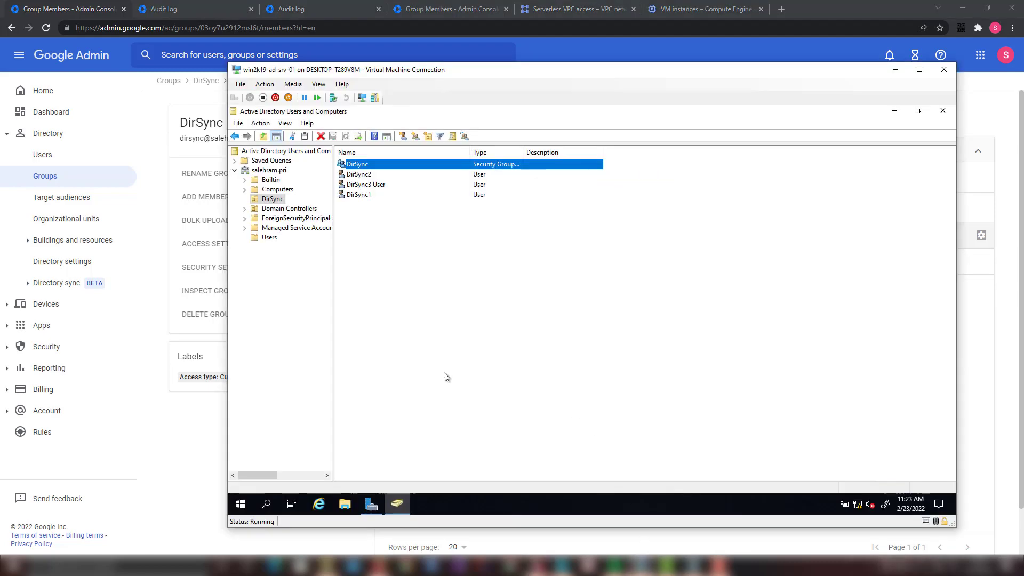
left_click(372, 504)
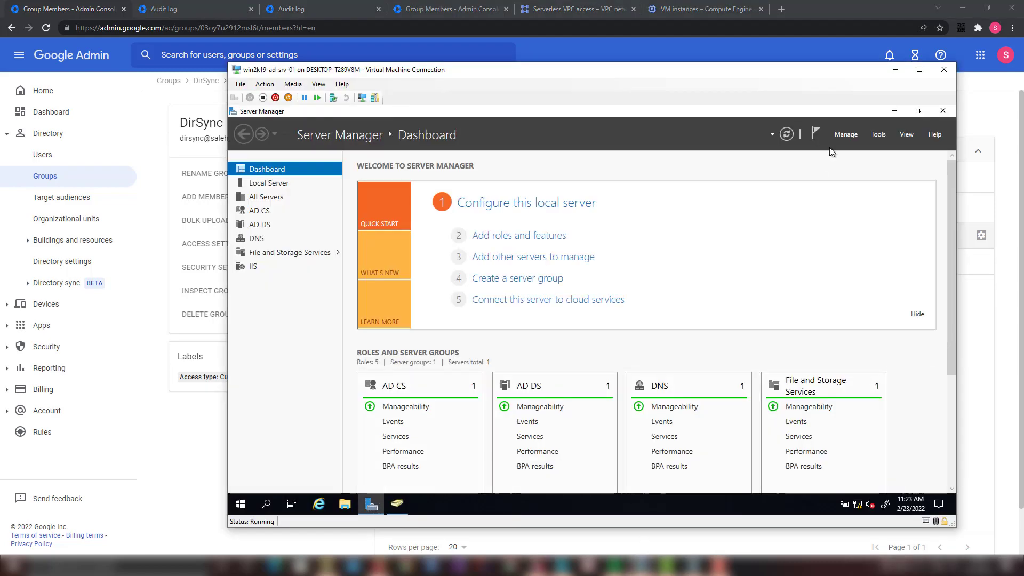
left_click(879, 137)
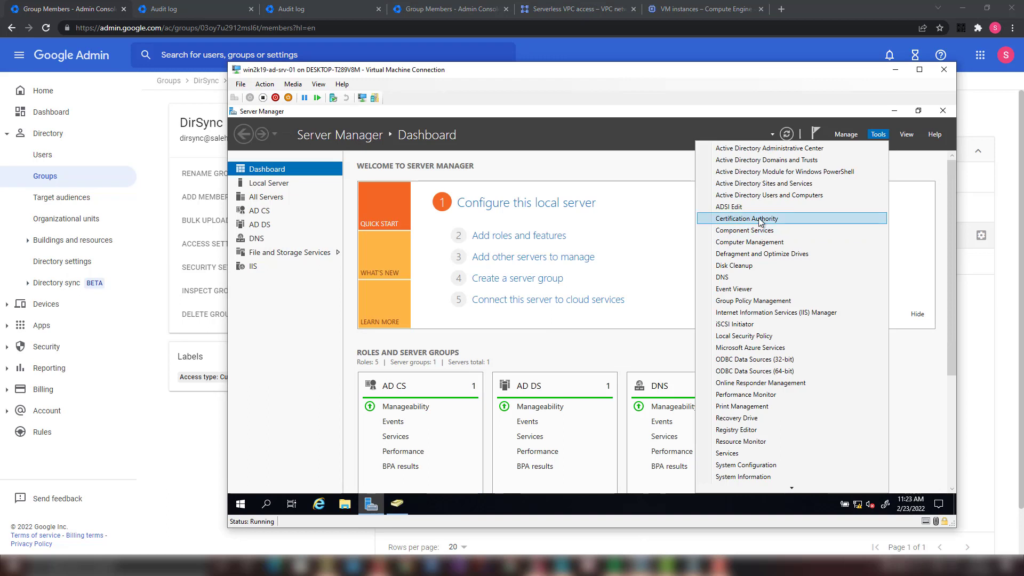
left_click(273, 370)
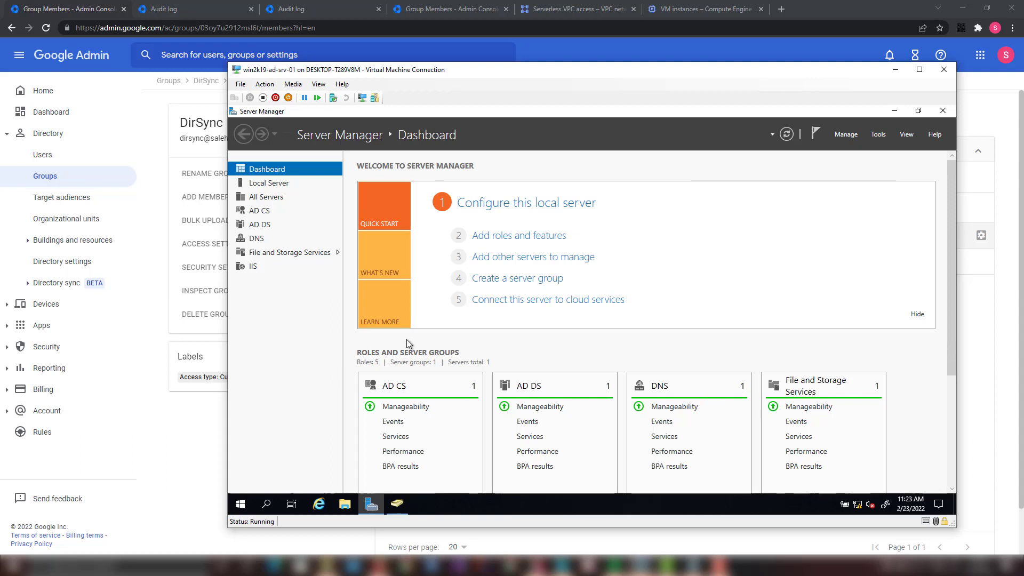
- Open the security certificate in the server's Downloads folder, check its issuer and validity, and close it
left_click(345, 504)
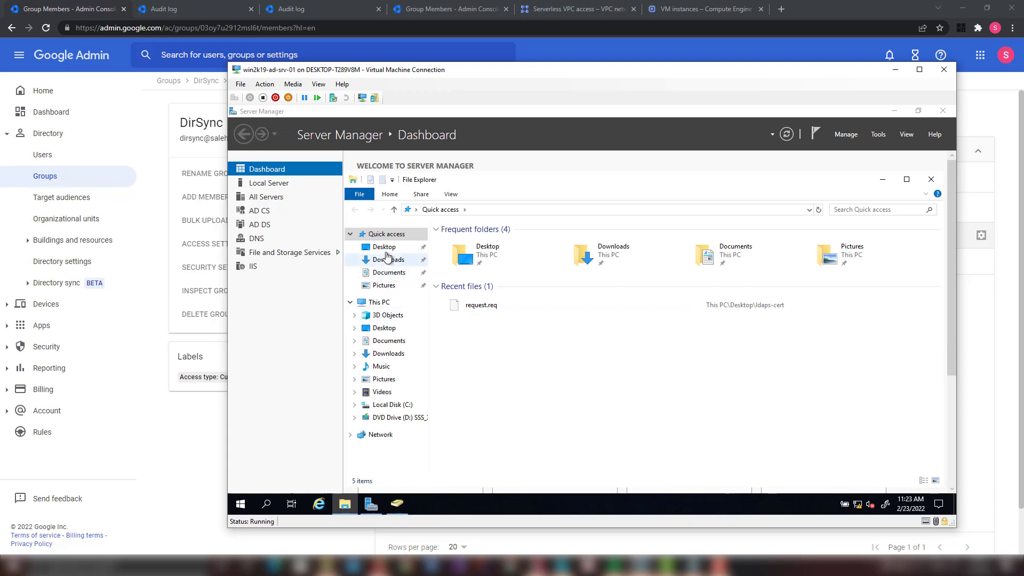
left_click(388, 259)
left_click(463, 242)
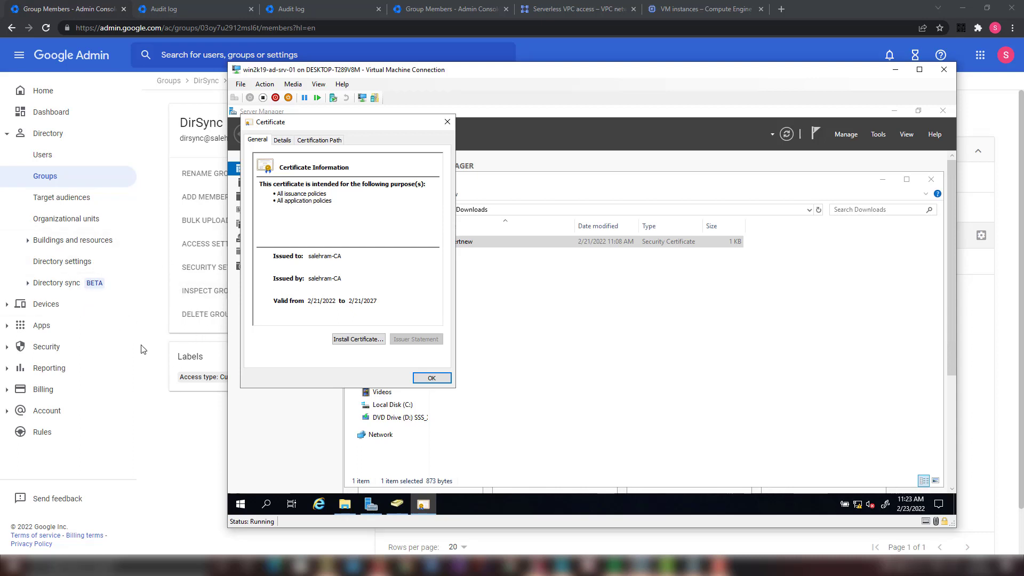
left_click(431, 377)
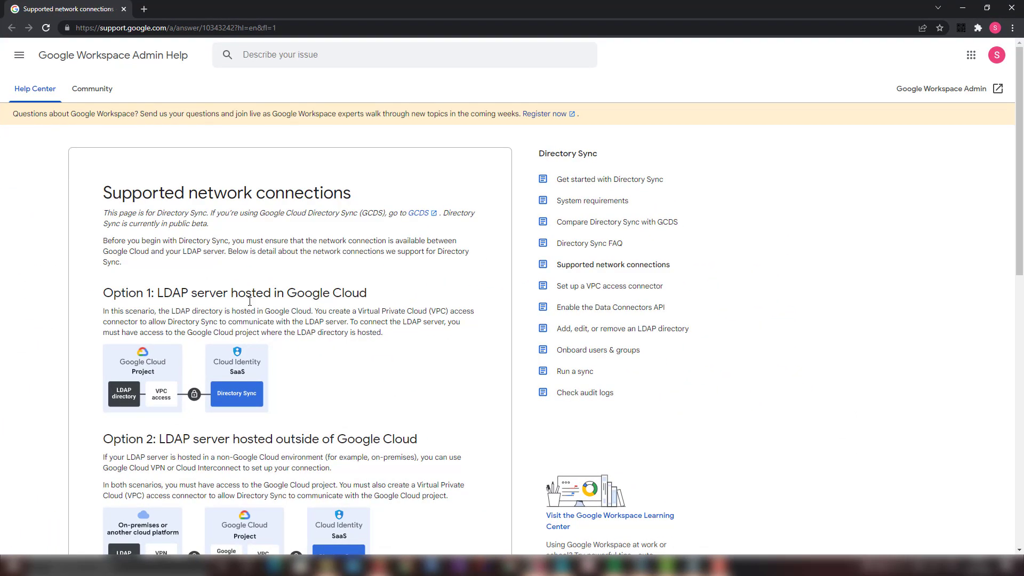
- Read the Directory Sync help page on supported network connections, covering LDAP servers hosted in and outside of Google Cloud
left_click_drag(1019, 165, 1021, 234)
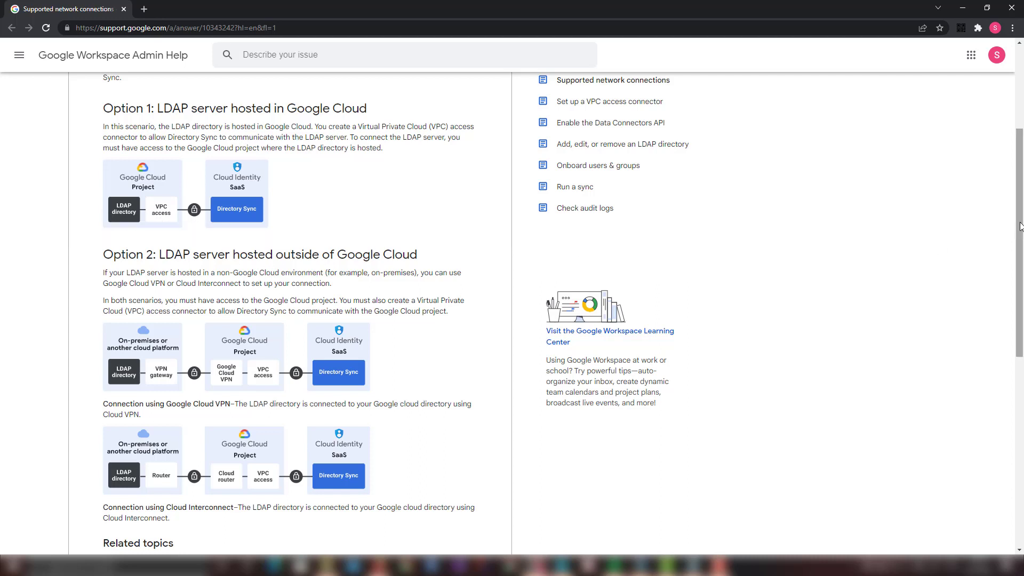
left_click_drag(1020, 227, 1021, 257)
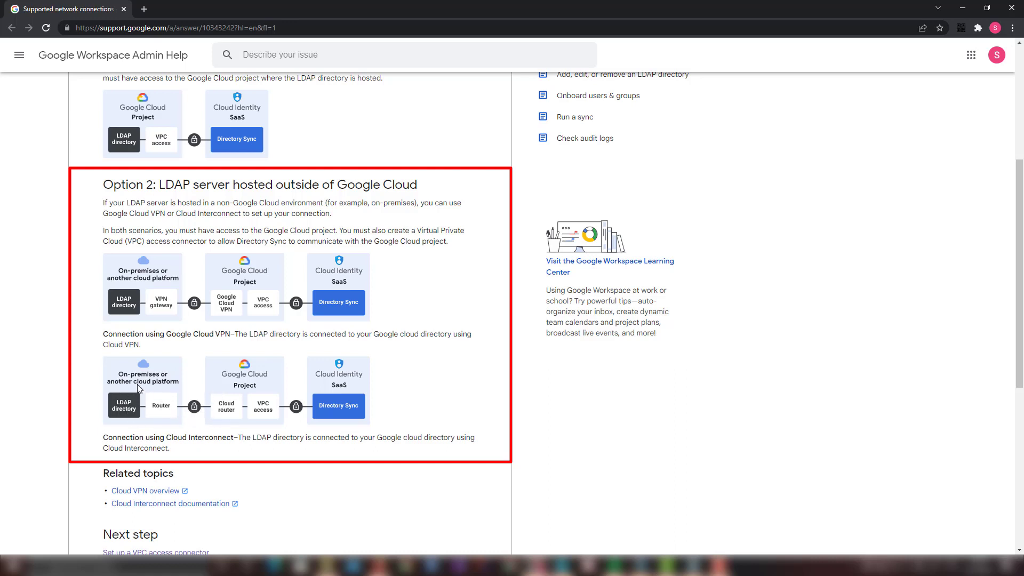
scroll(244, 299, "up", 2)
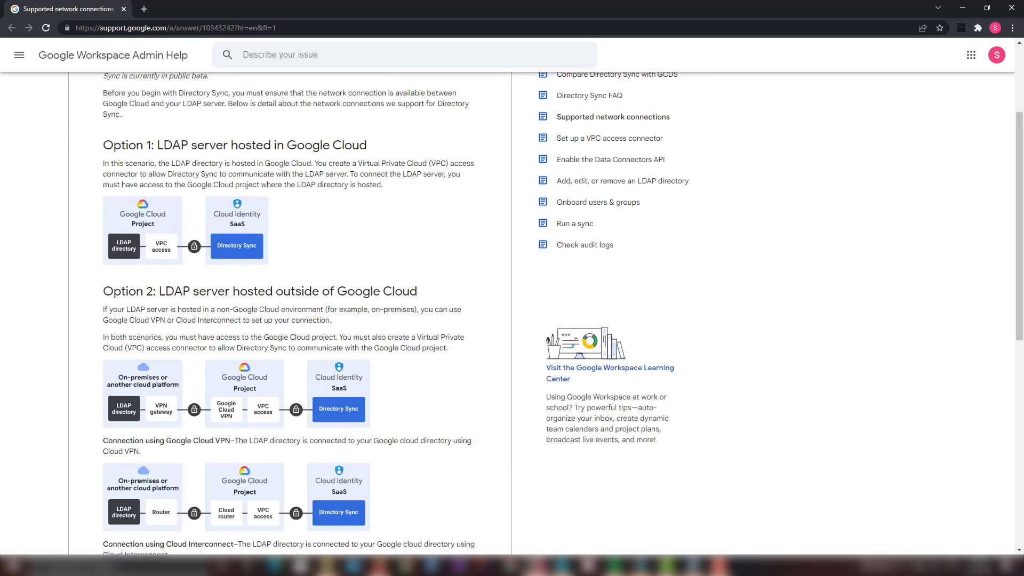
- Examine the architecture diagram's custom routing rules for the serverless VPC subnet and the VPN tunnel to the on-premises Mikrotik
left_click_drag(320, 196, 573, 1)
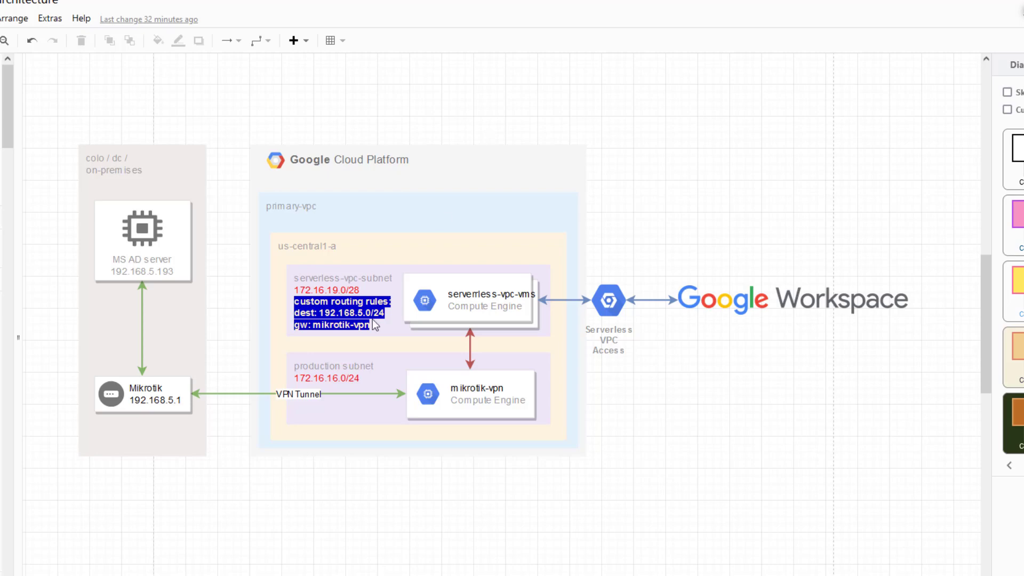
left_click(300, 409)
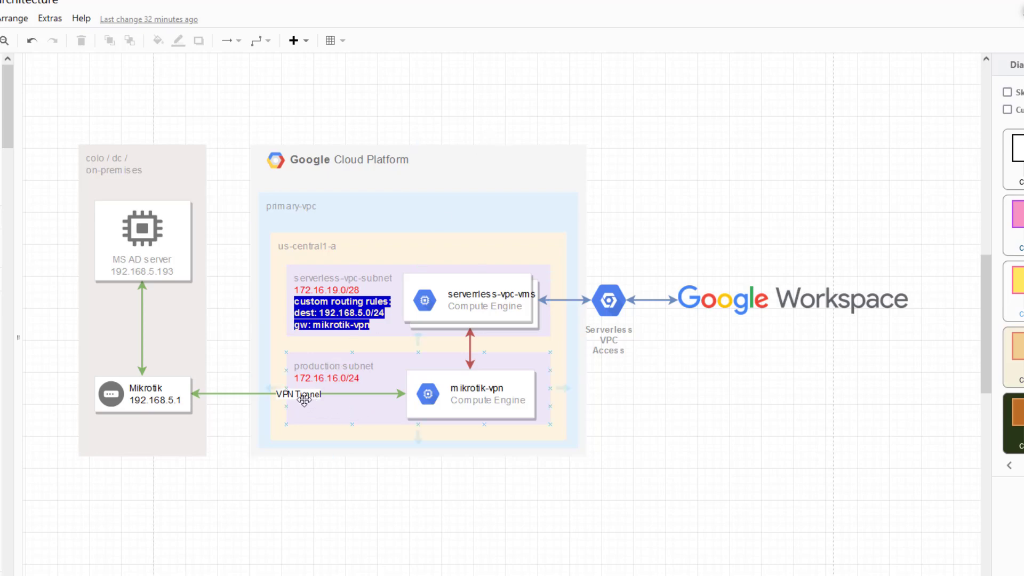
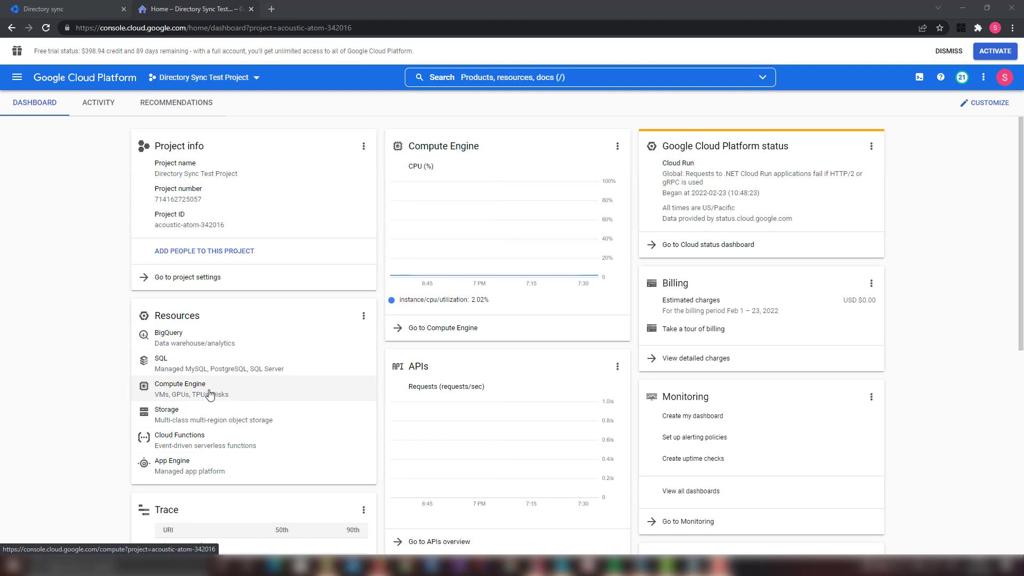
- Examine the Google Cloud project's Compute Engine VM instances and the vpc-prod network's subnets and routes
left_click(179, 394)
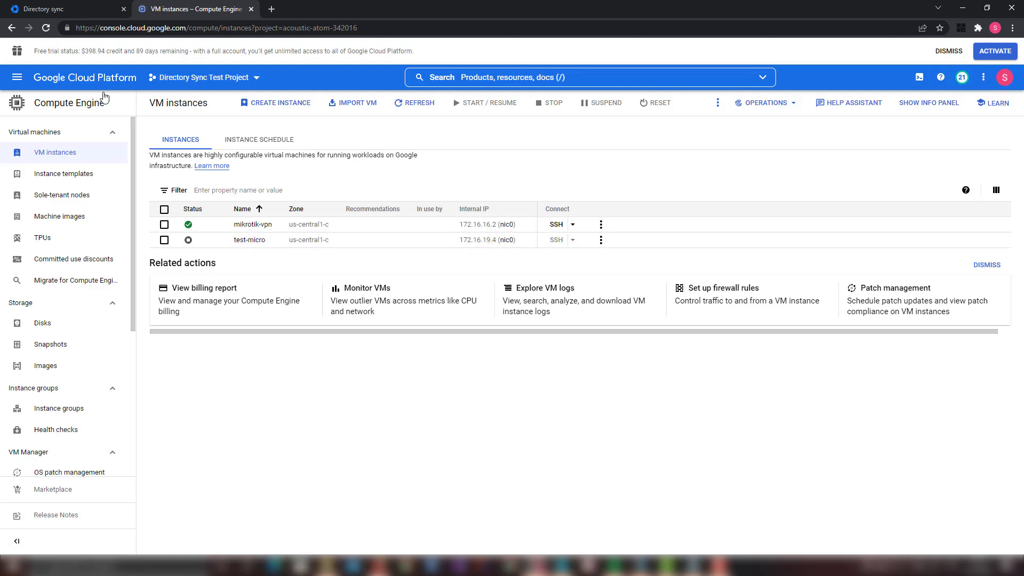
left_click(19, 79)
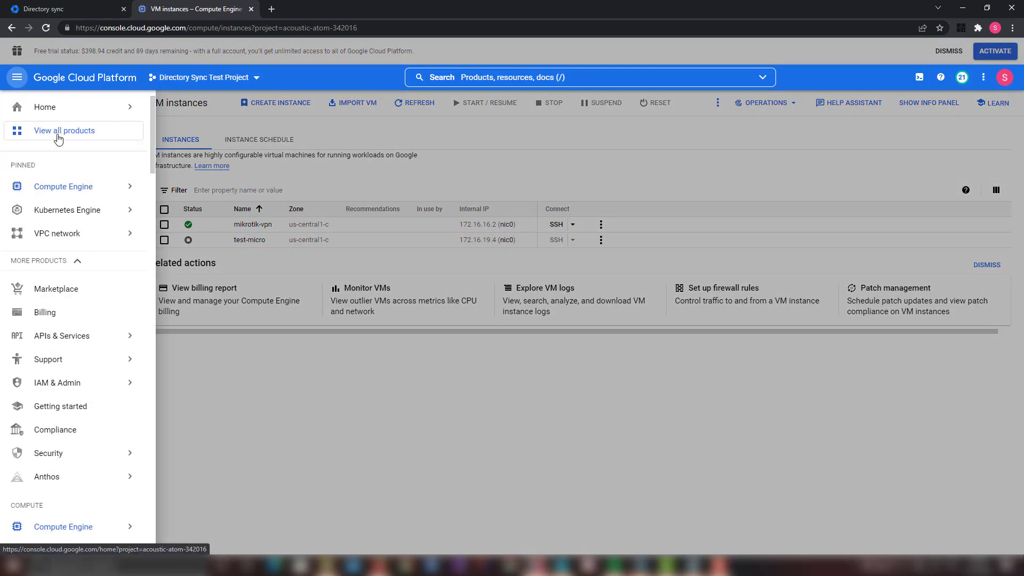
mouse_move(70, 234)
left_click(173, 241)
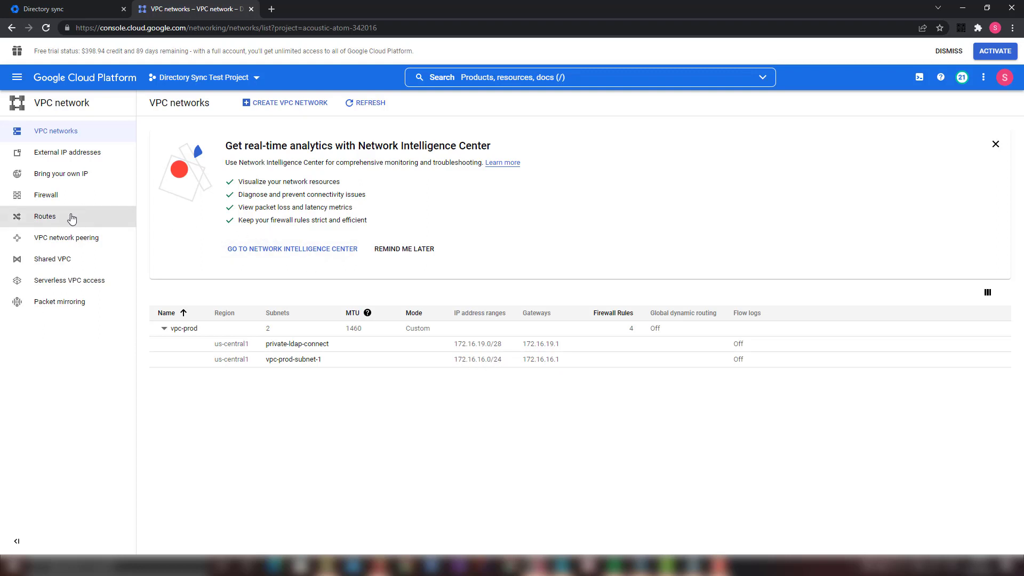
left_click(40, 223)
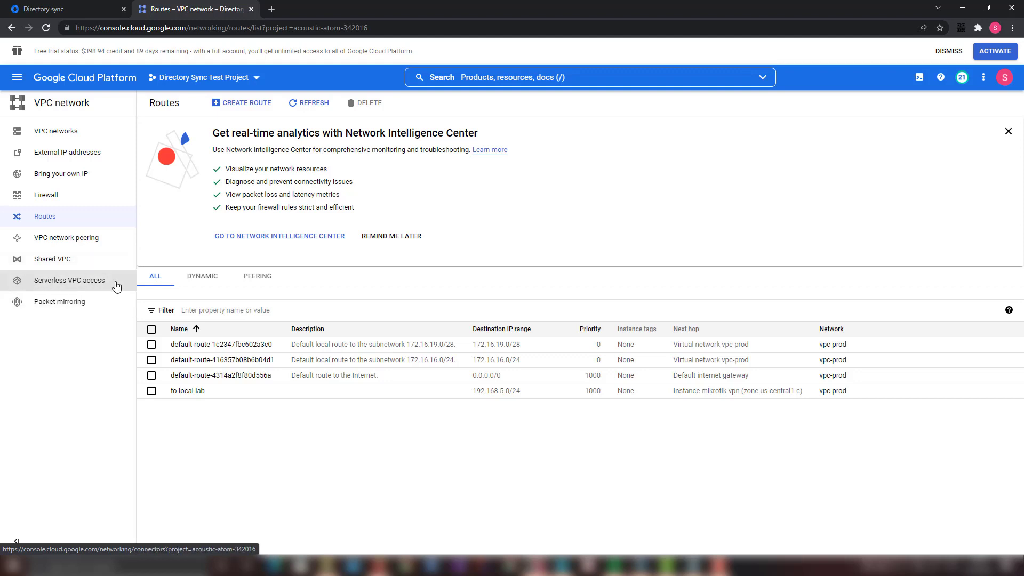
- Start a new Serverless VPC Access connector and name it local-ldap-connector
left_click(117, 287)
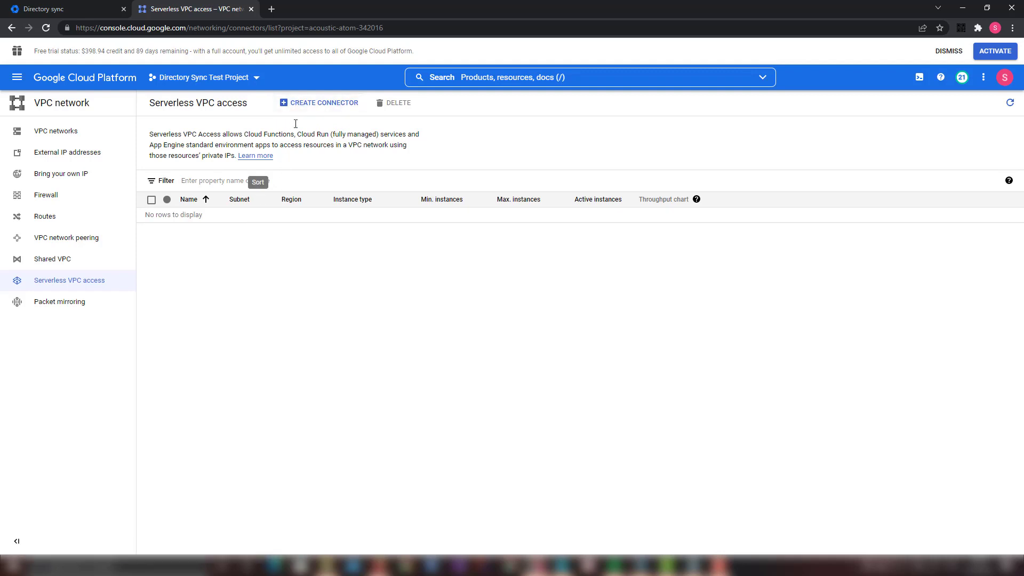
left_click(298, 104)
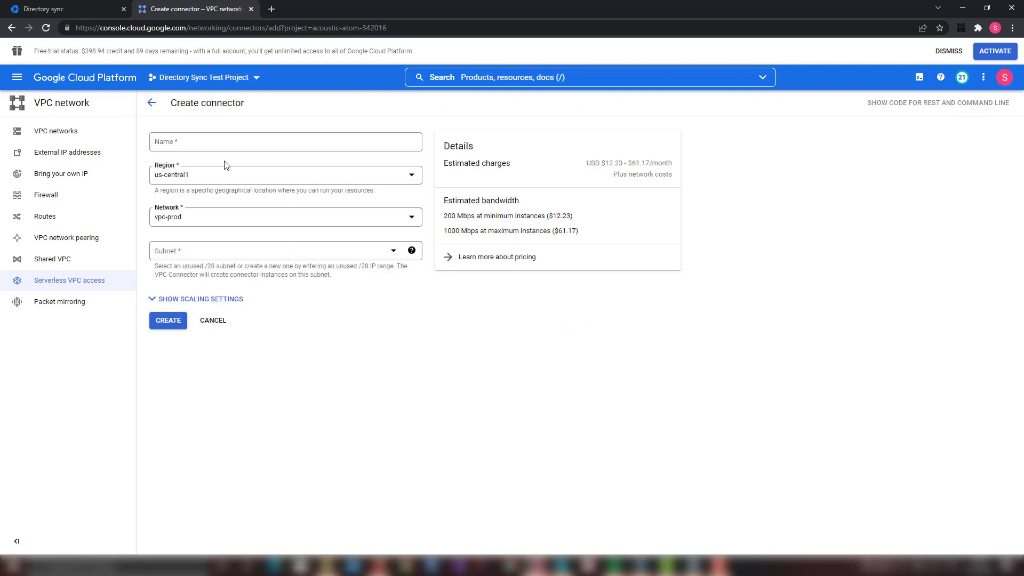
left_click(208, 142)
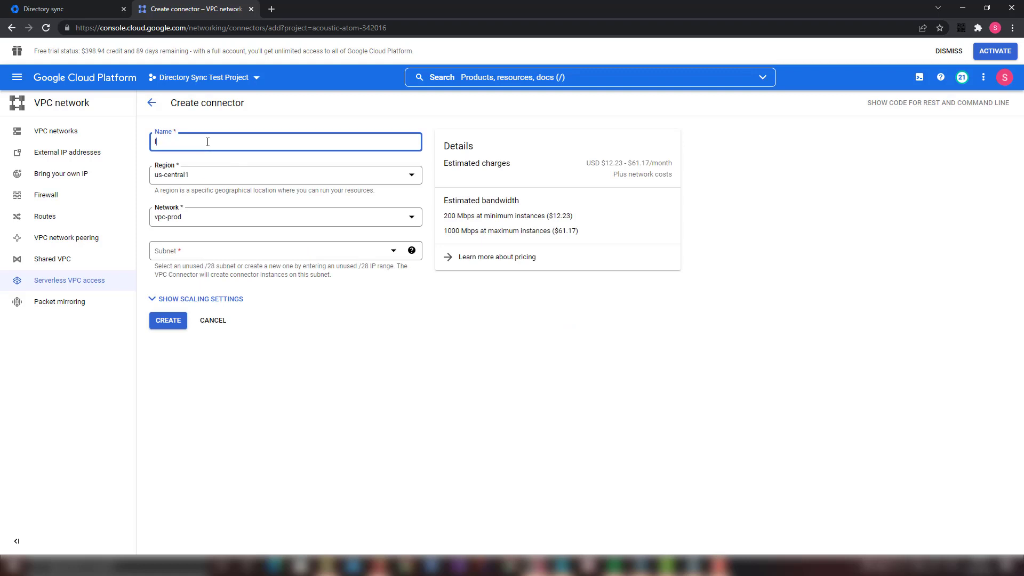
type("local-ldap-connector")
- Assign the connector to the vpc-prod network and the private-ldap-connect subnet
left_click(201, 221)
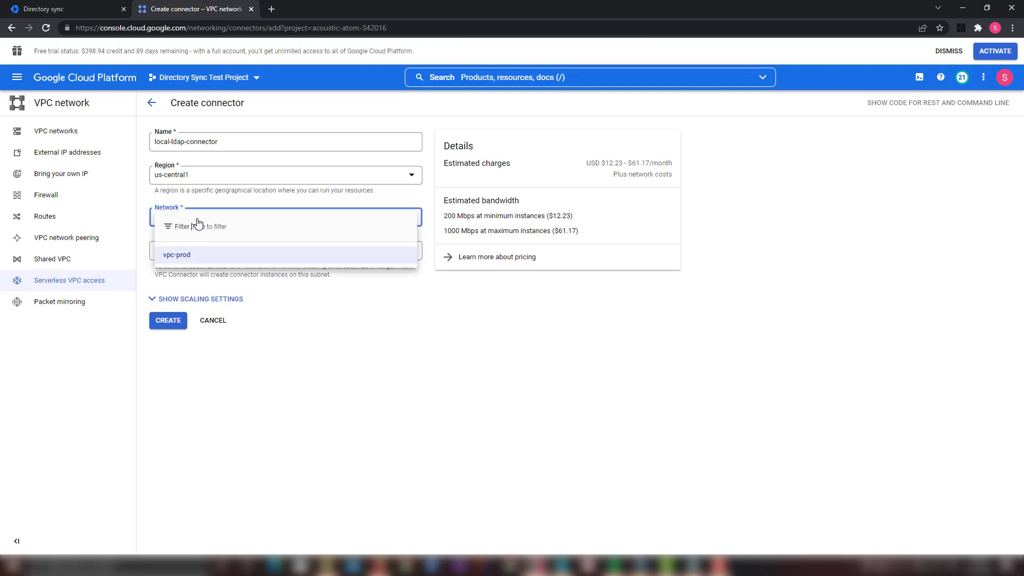
left_click(183, 255)
left_click(183, 257)
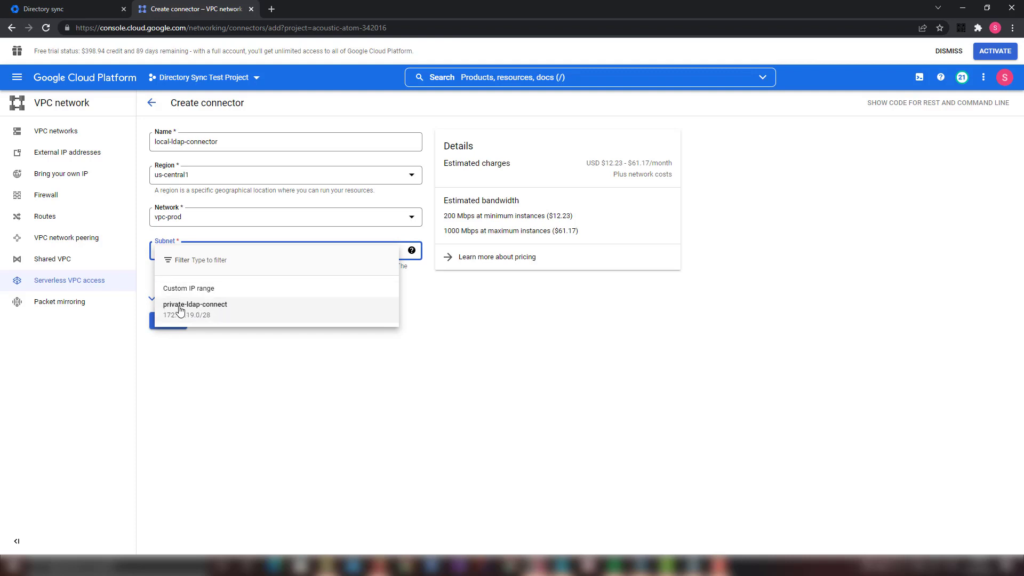
left_click(221, 315)
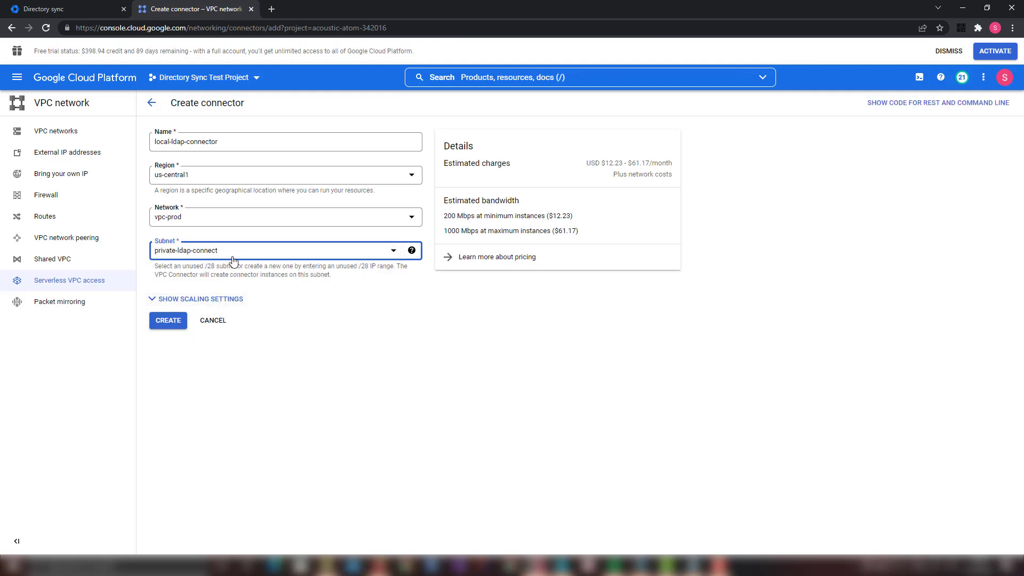
left_click(224, 253)
left_click(193, 314)
- Show the connector's scaling settings and set the minimum instances to 2 after trying 1
left_click(209, 301)
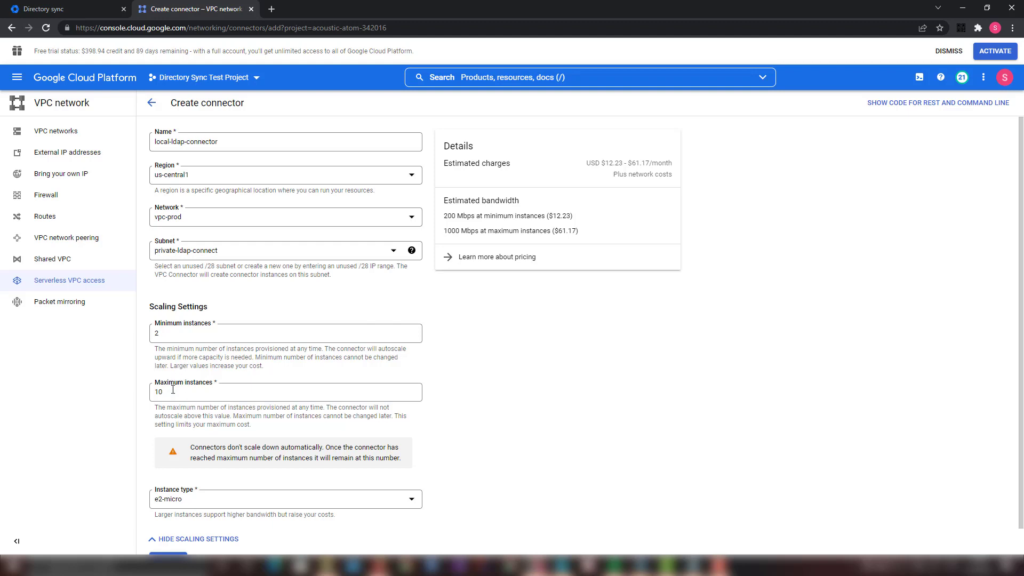
left_click_drag(183, 332, 145, 332)
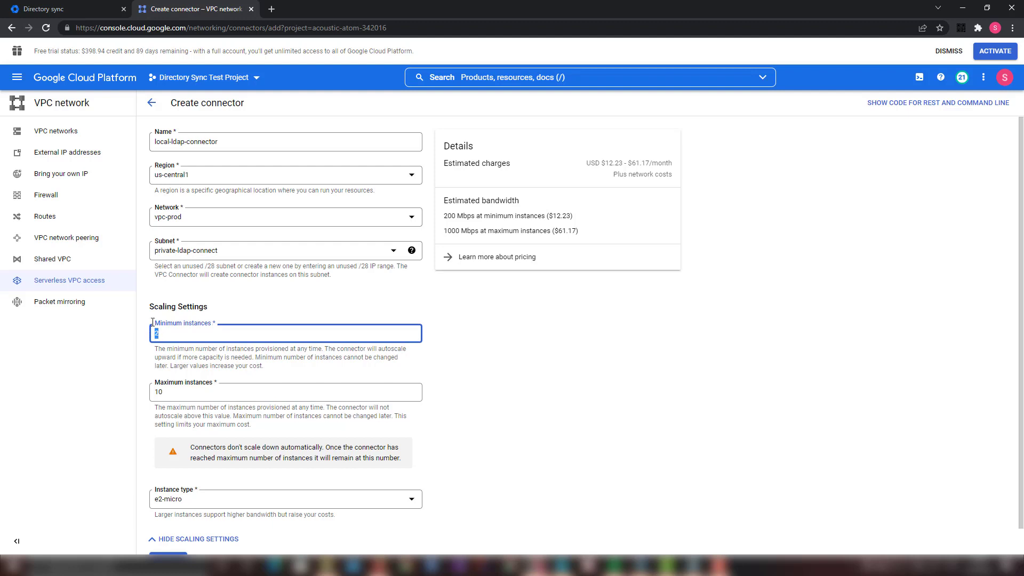
type("1")
left_click(178, 367)
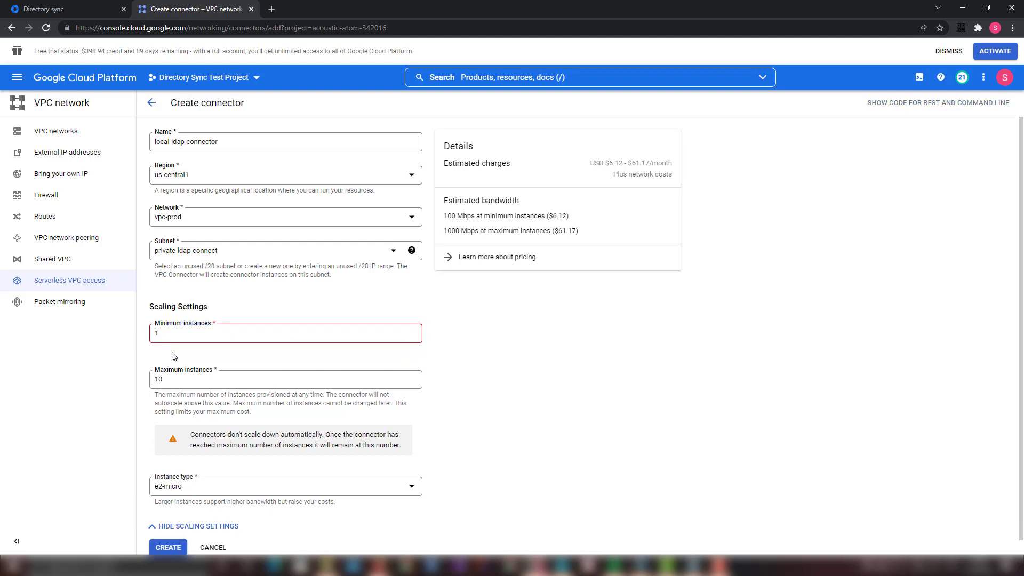
left_click(218, 335)
key("BackSpace")
type("2")
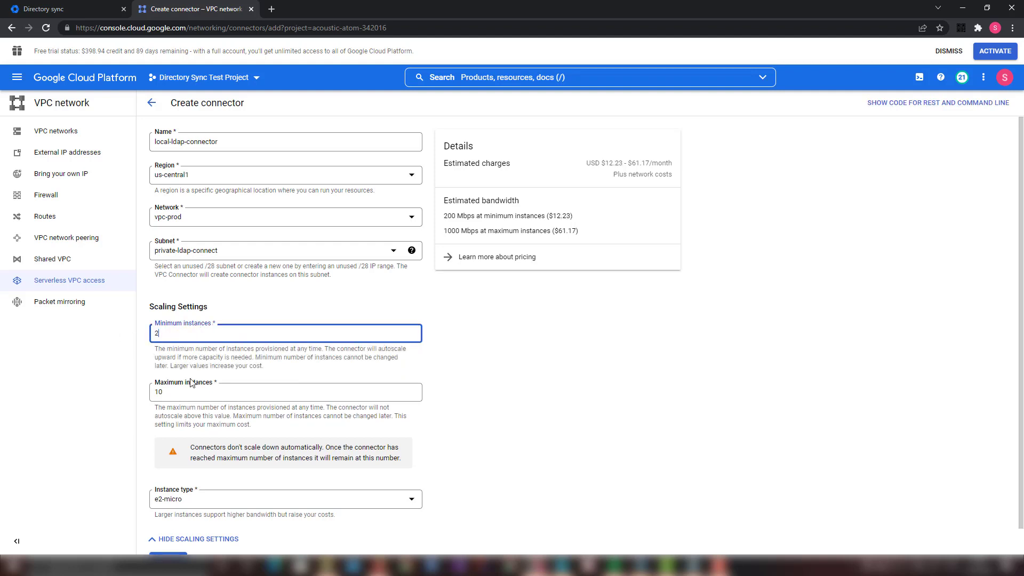
- Set the connector's maximum instances to 3
key("Tab")
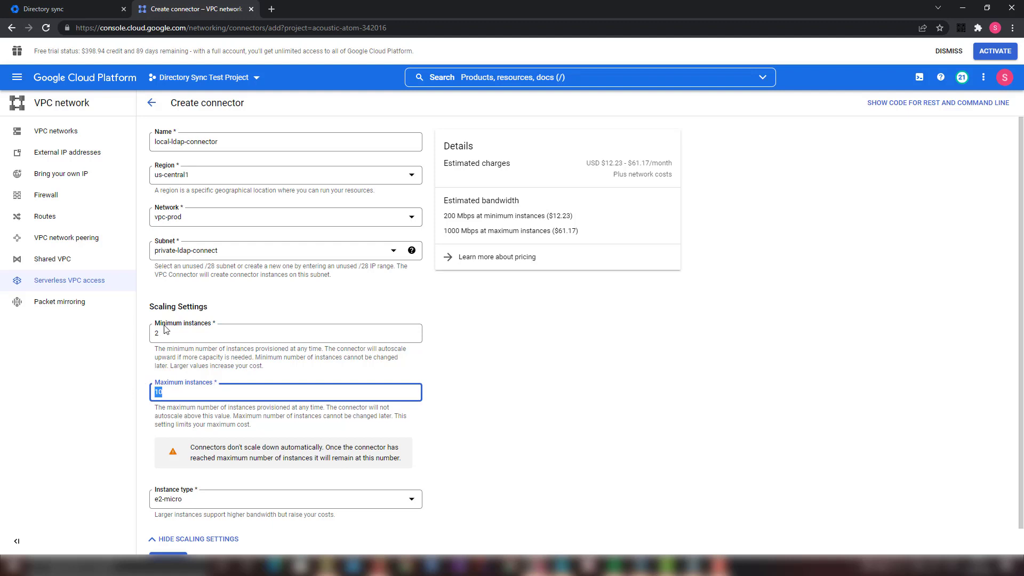
type("3")
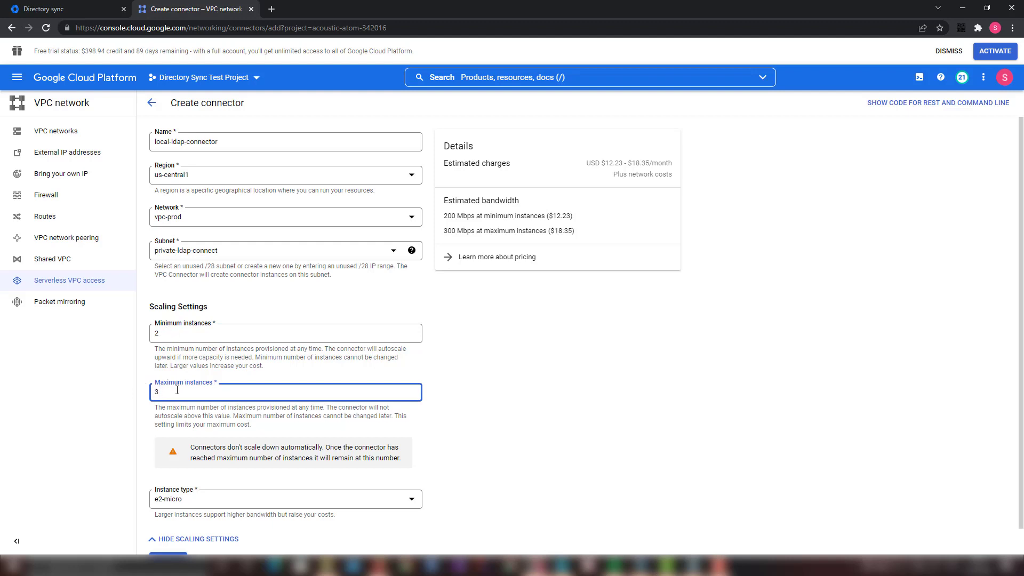
key("BackSpace")
type("2")
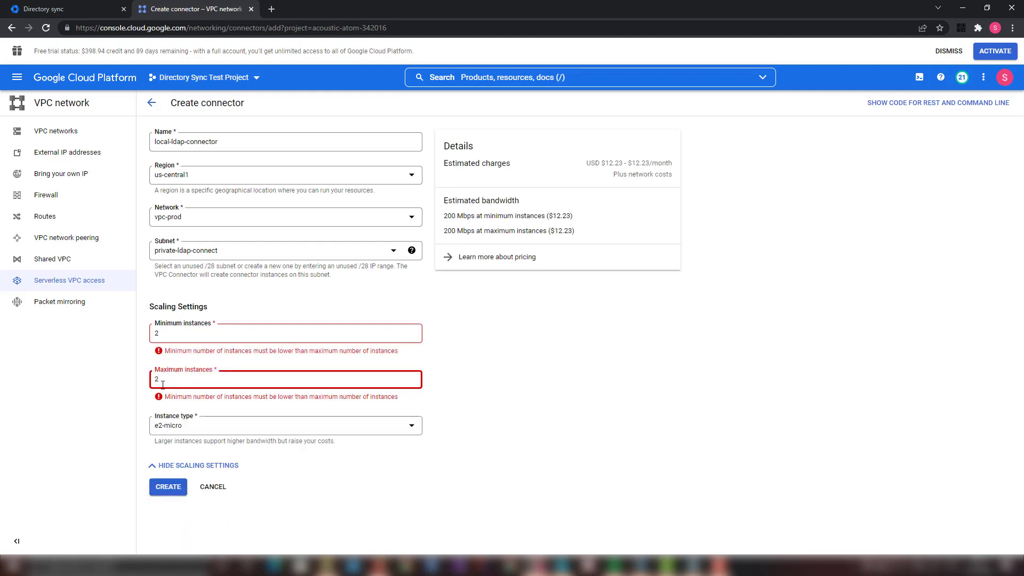
key("BackSpace")
type("3")
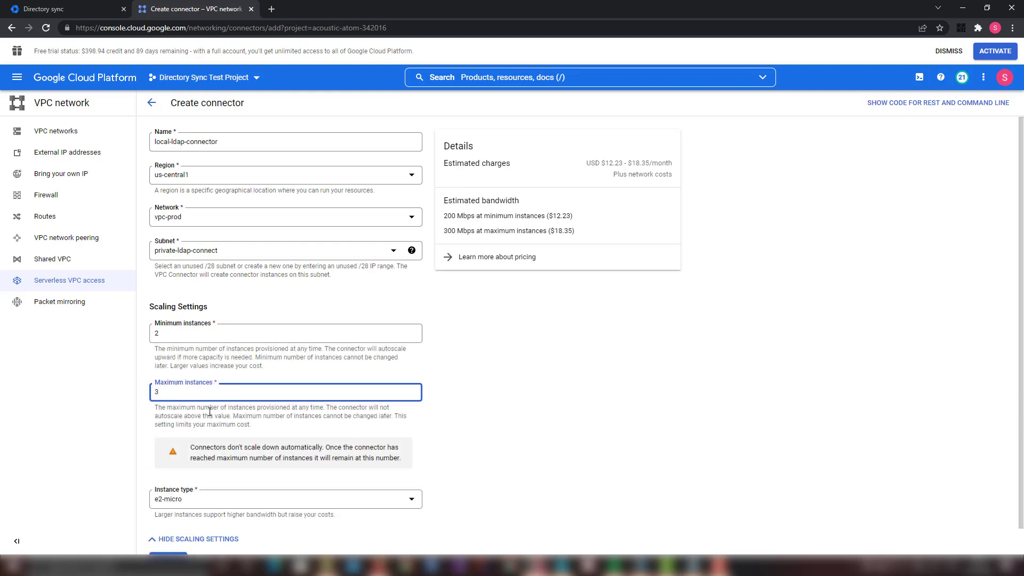
- Set the connector's instance type to f1-micro and create the connector
scroll(251, 390, "down", 1)
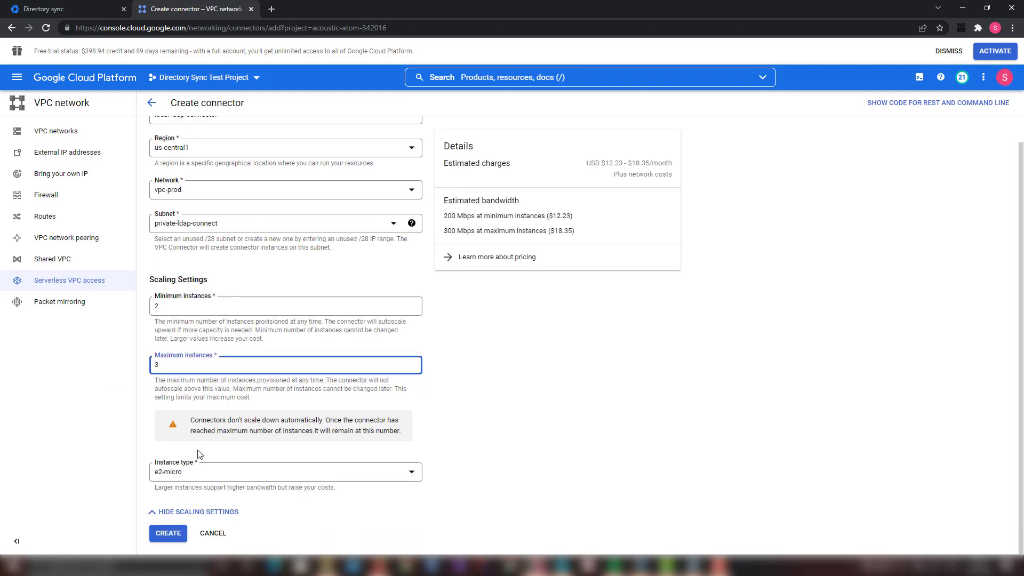
left_click(193, 480)
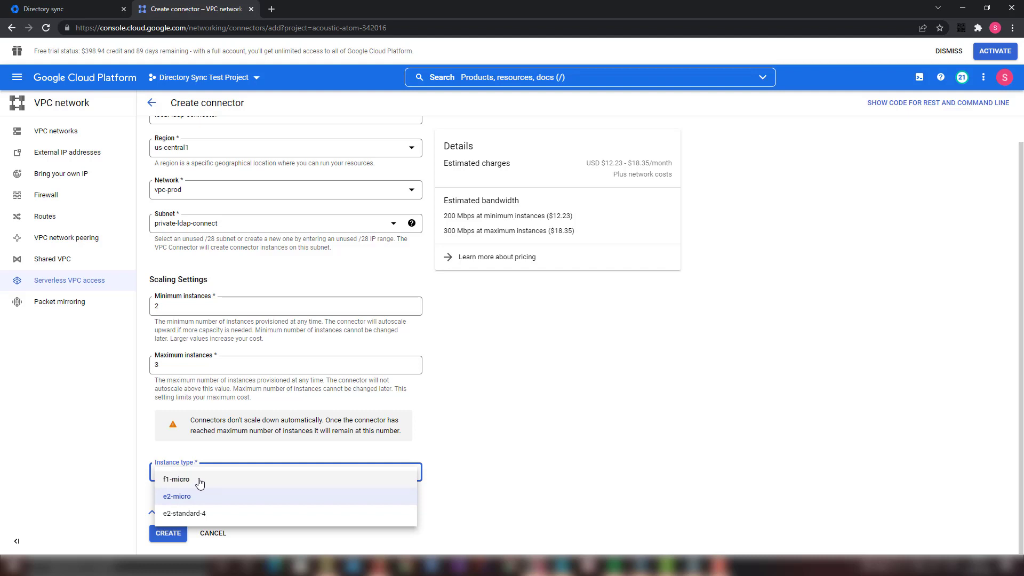
left_click(199, 483)
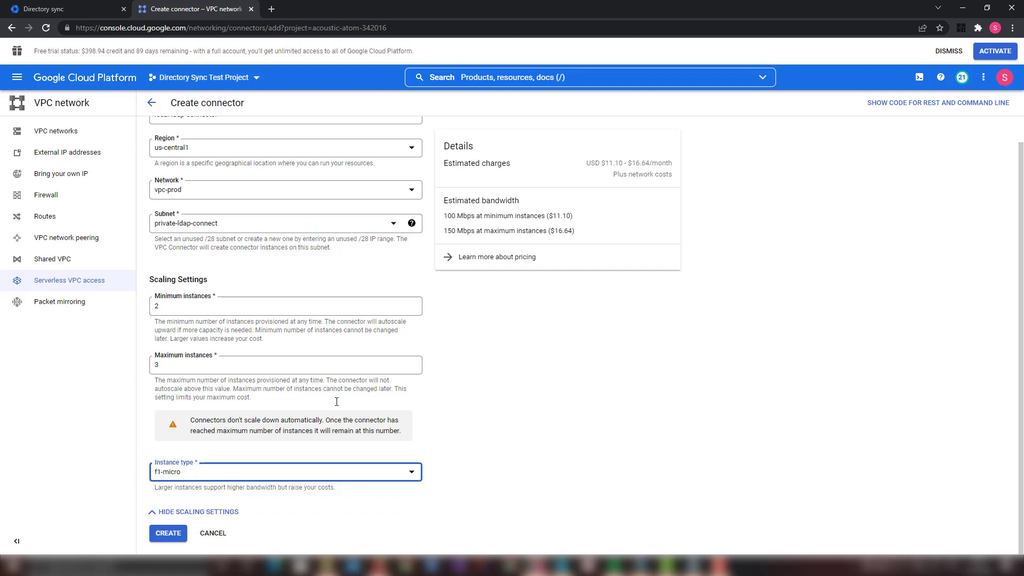
left_click(179, 476)
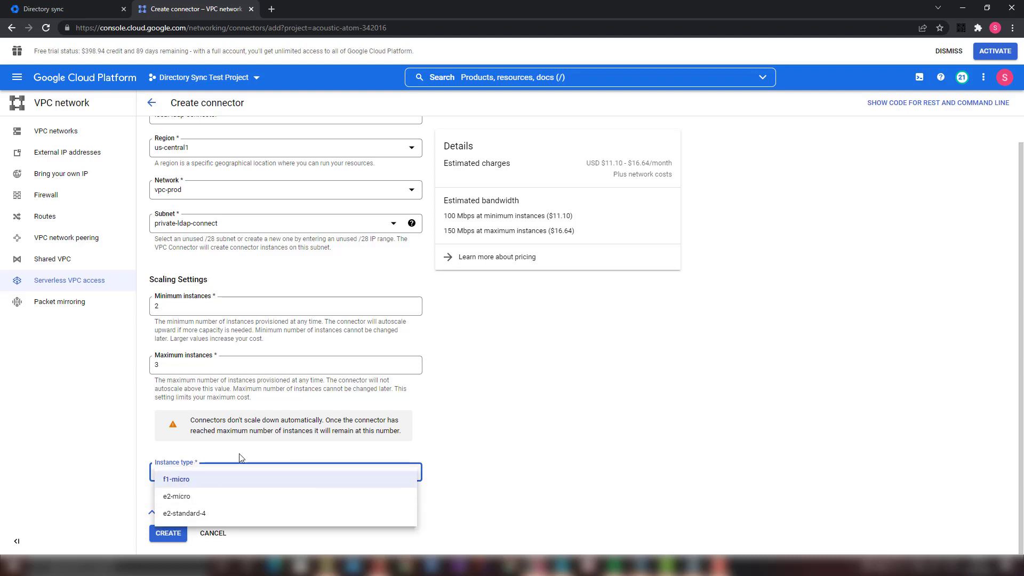
left_click(224, 470)
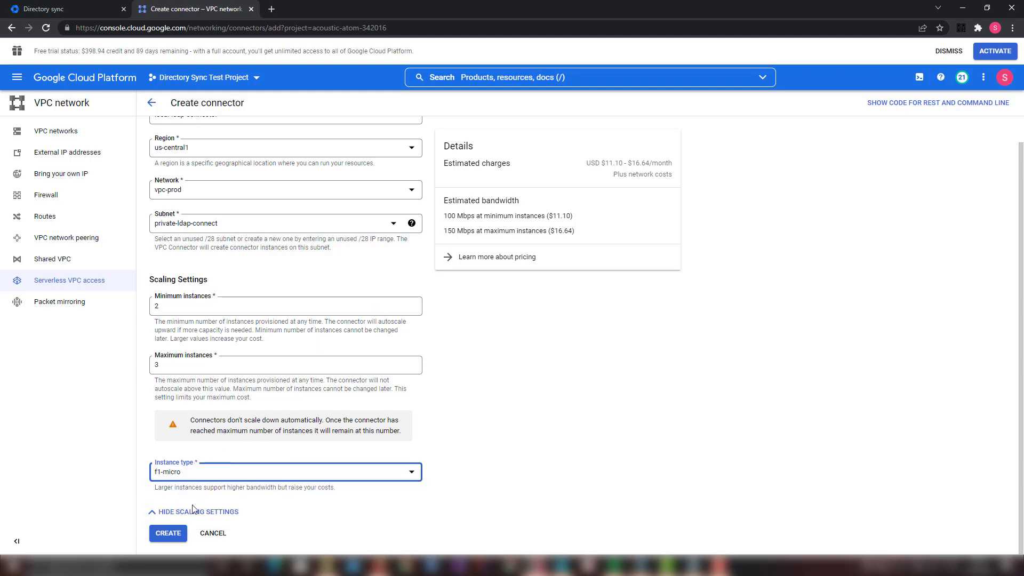
left_click(173, 536)
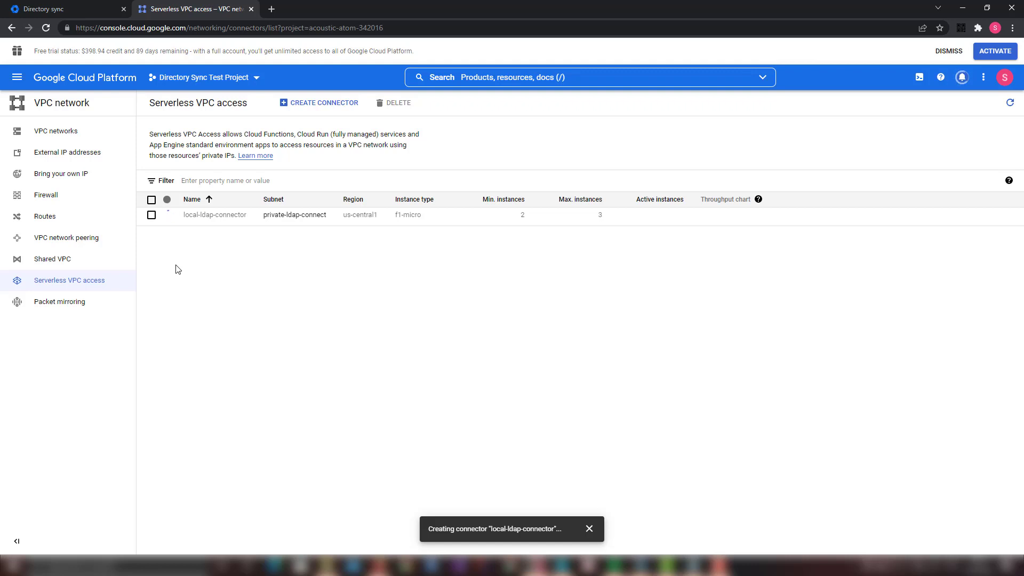
- Search for the Data Connectors API, check on its product page whether it is enabled, and return to the connector list
left_click(501, 78)
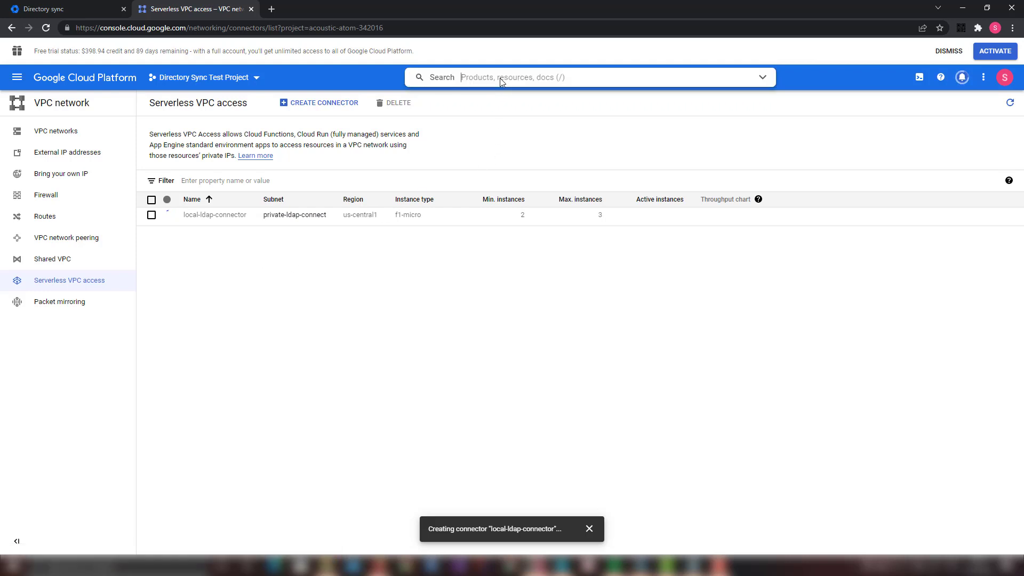
type("data conne")
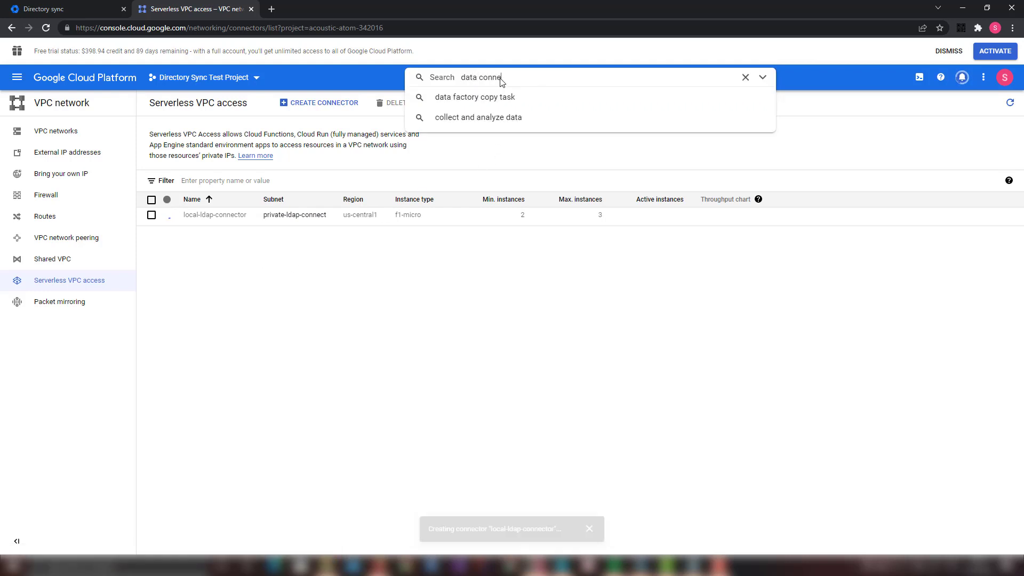
type("ctors api")
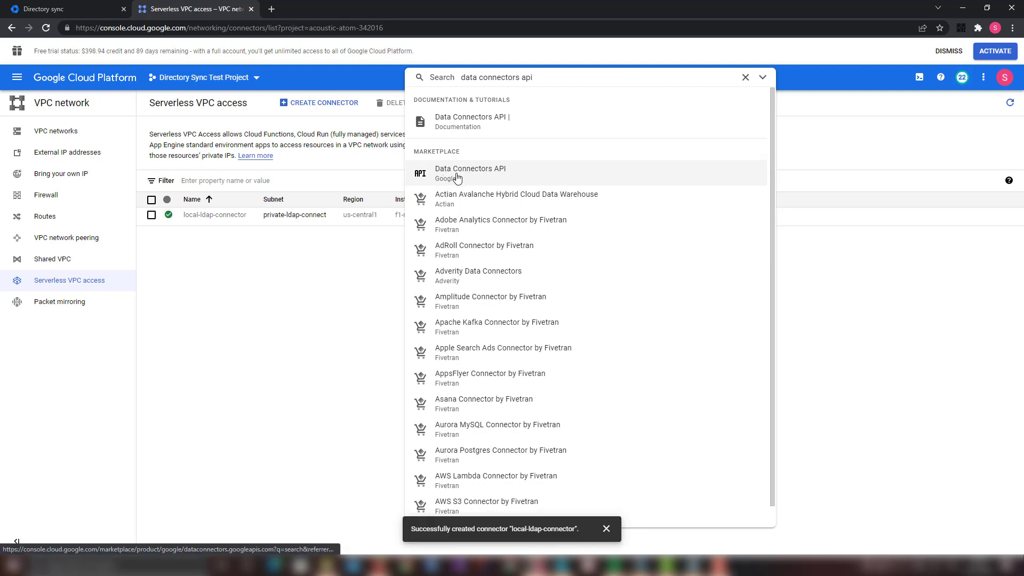
left_click(457, 178)
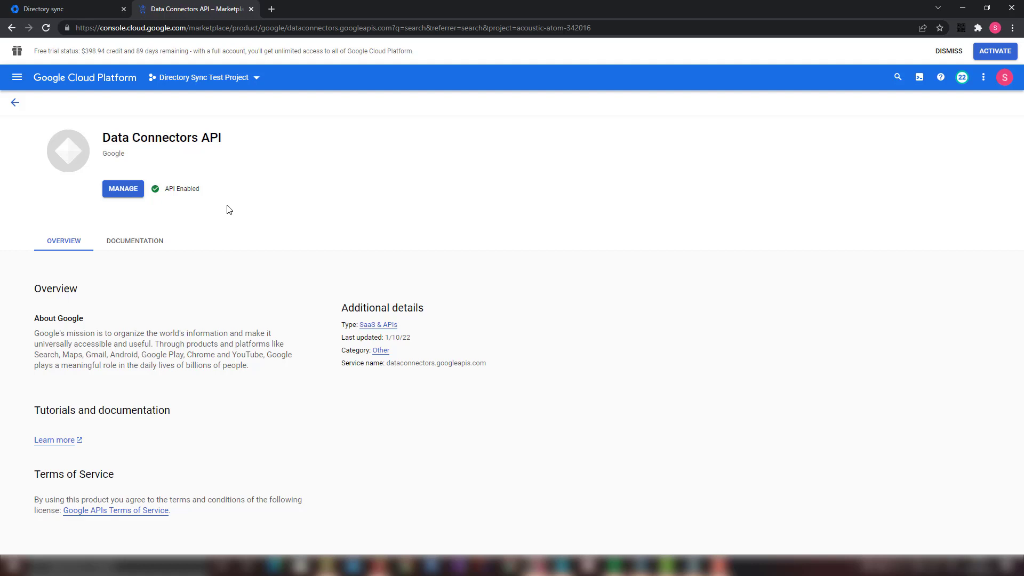
key("alt+Left")
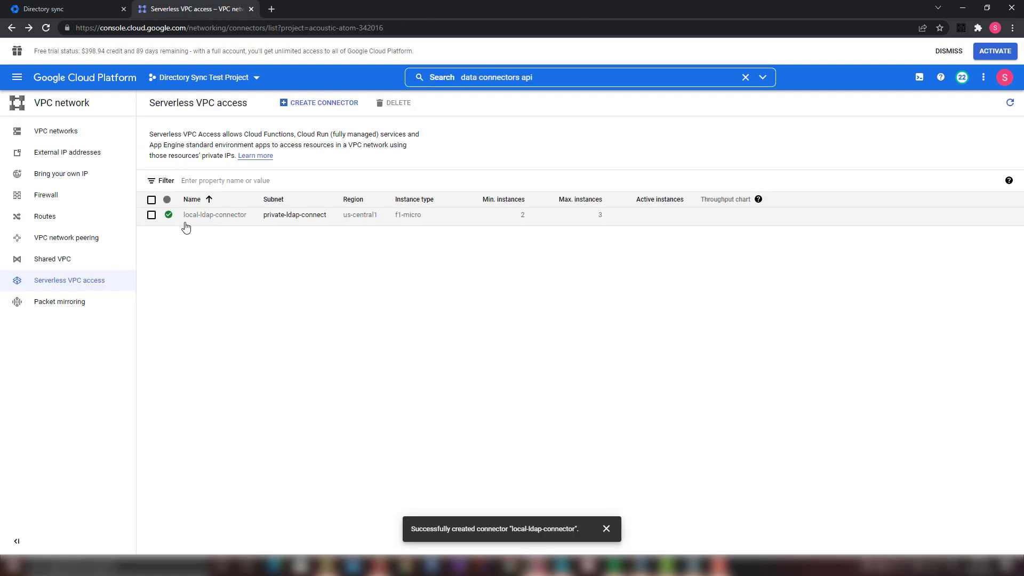
- Review the name and region of the new connector in the Serverless VPC access list
left_click_drag(181, 222, 244, 224)
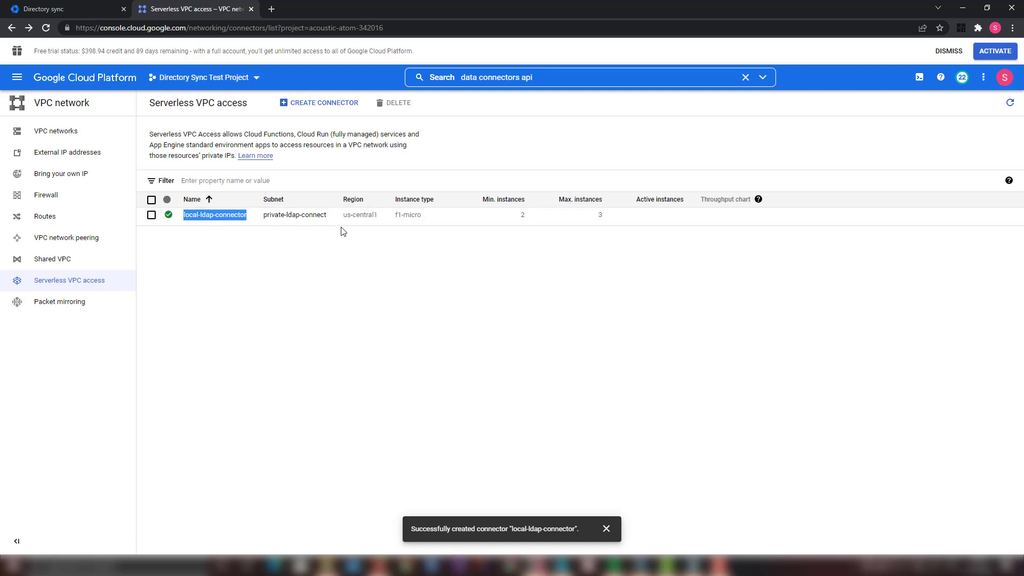
left_click_drag(343, 223, 381, 224)
left_click(386, 244)
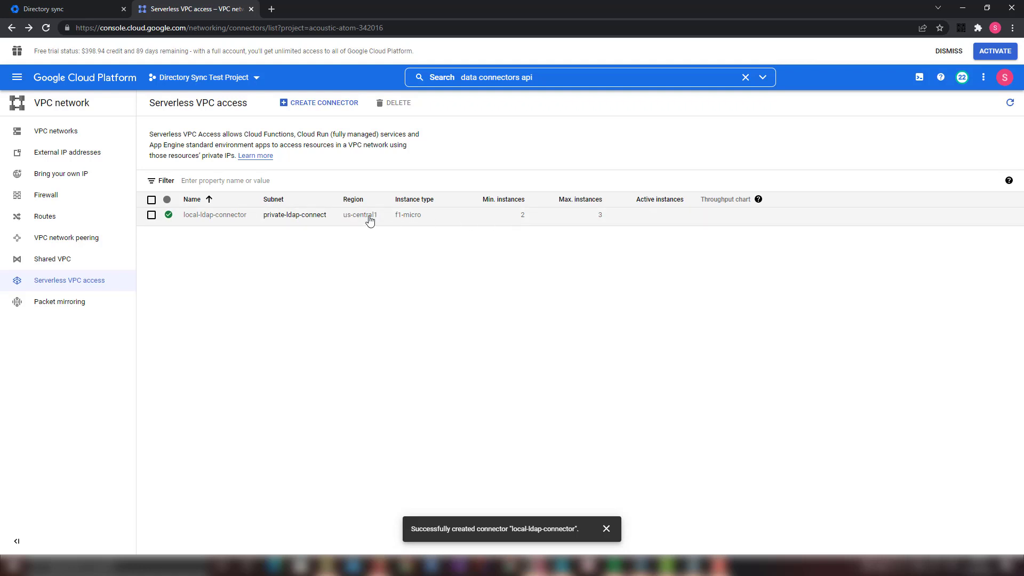
left_click_drag(380, 217, 338, 224)
left_click_drag(250, 218, 181, 220)
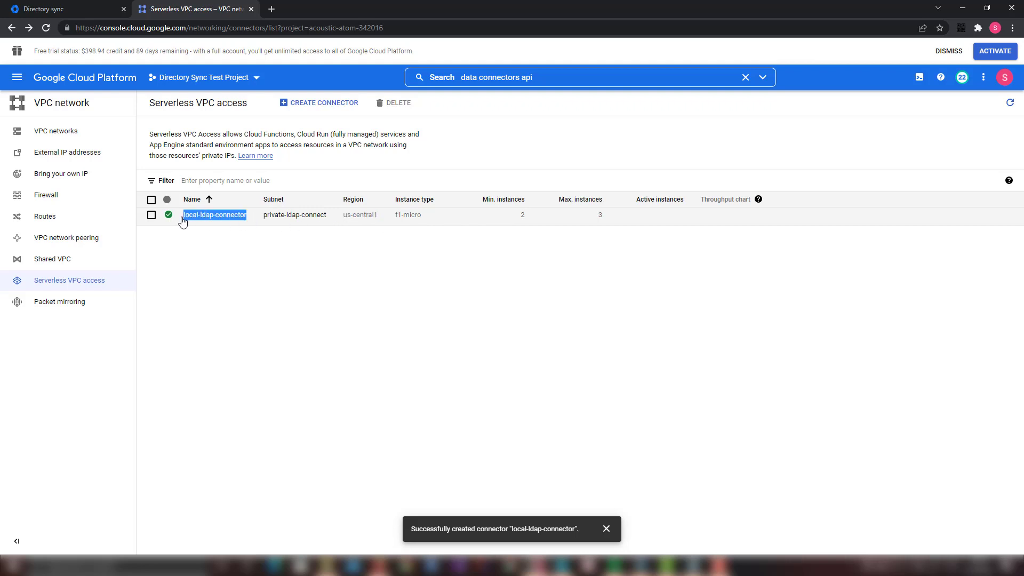
left_click(223, 252)
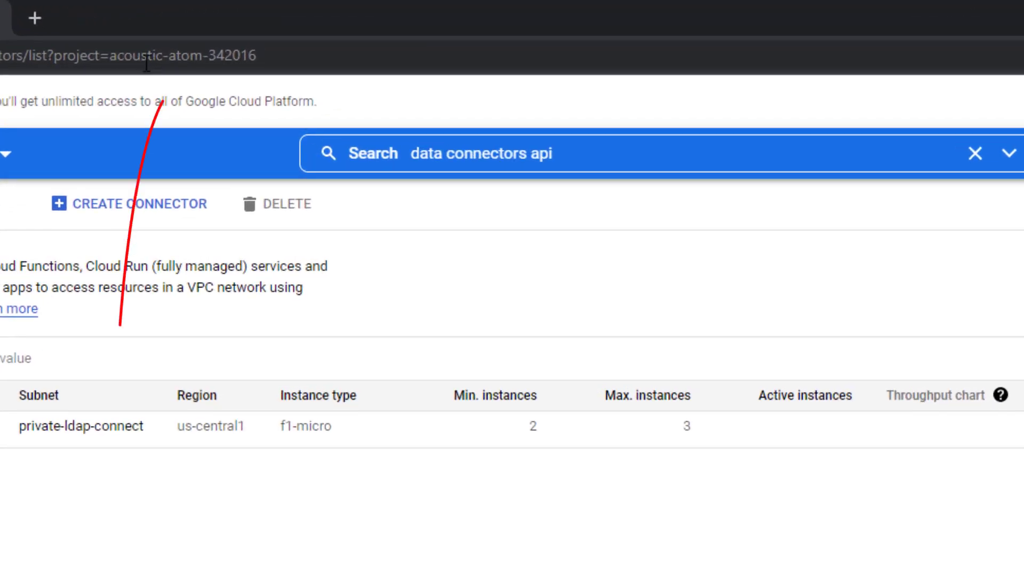
- Copy the project ID acoustic-atom-342016 from the page address
left_click(329, 29)
left_click_drag(110, 55, 258, 59)
key("ctrl+c")
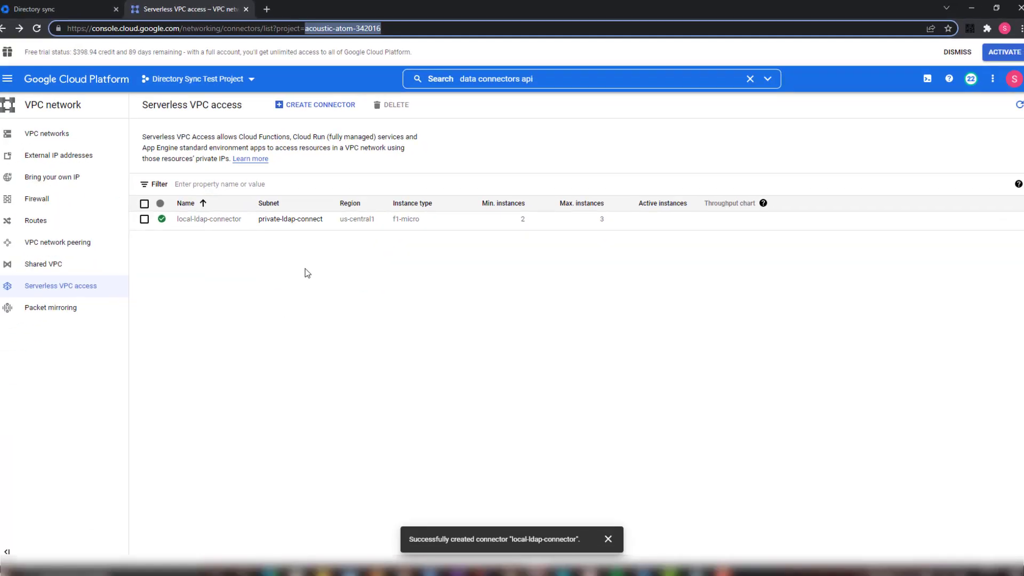
left_click(308, 258)
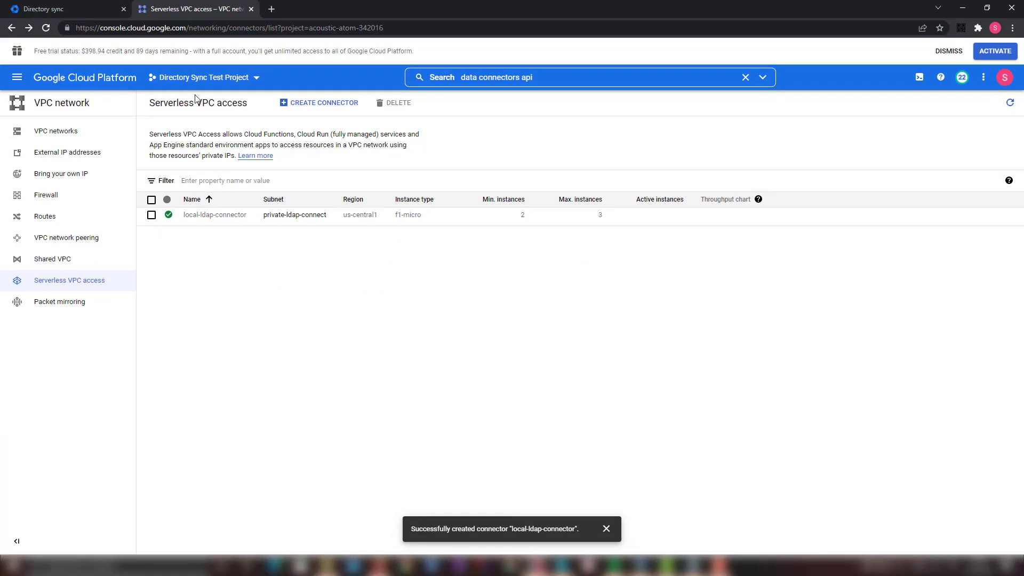
- Switch to Google Admin's Directory sync and start adding an LDAP directory, continuing past the prerequisites
left_click(97, 4)
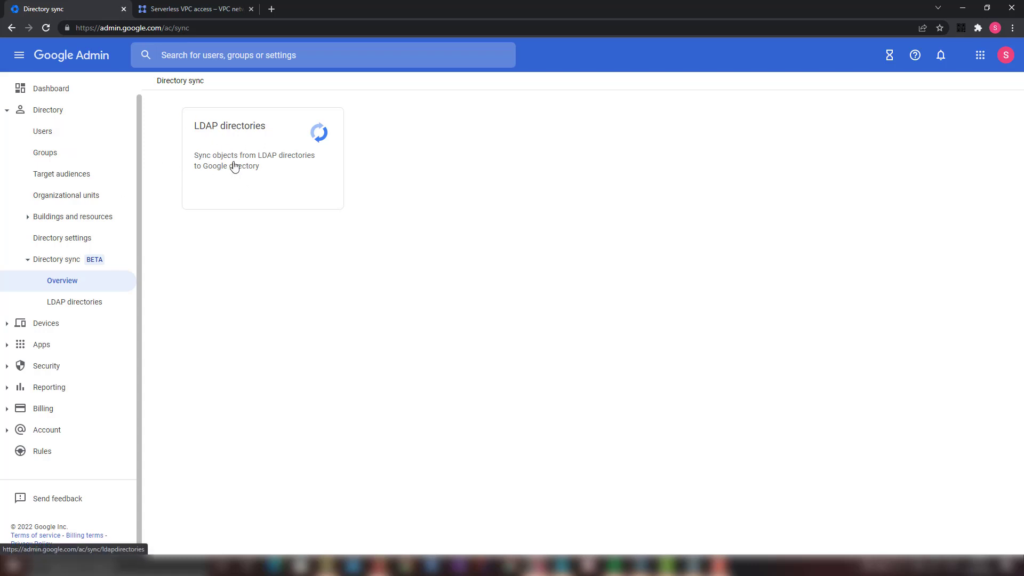
left_click(71, 304)
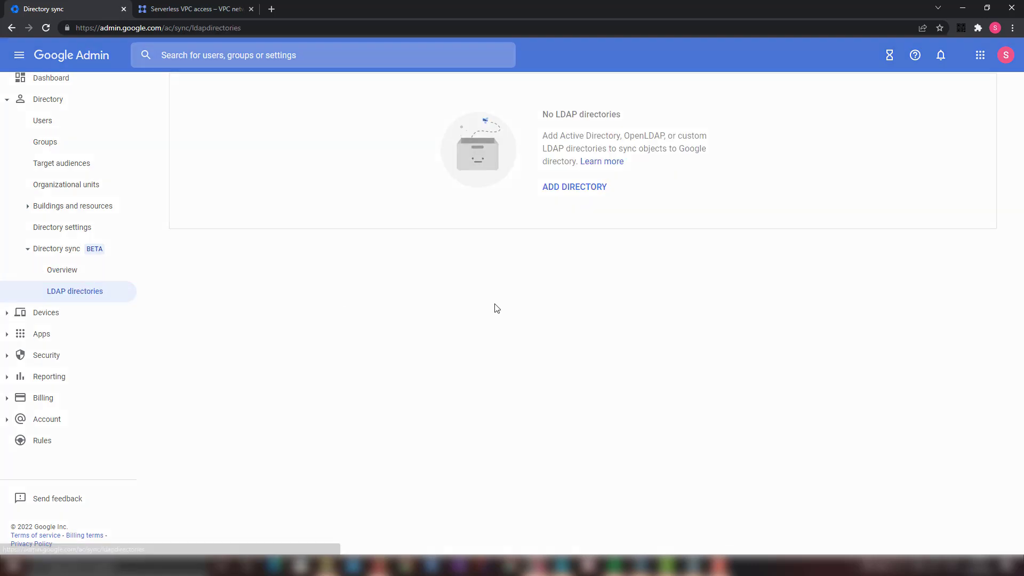
left_click(573, 227)
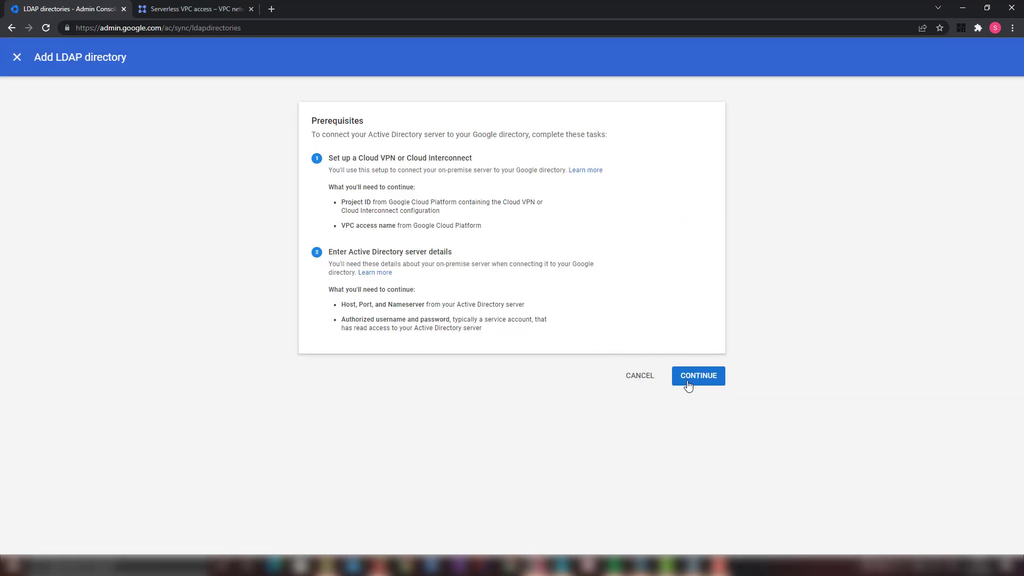
left_click(689, 385)
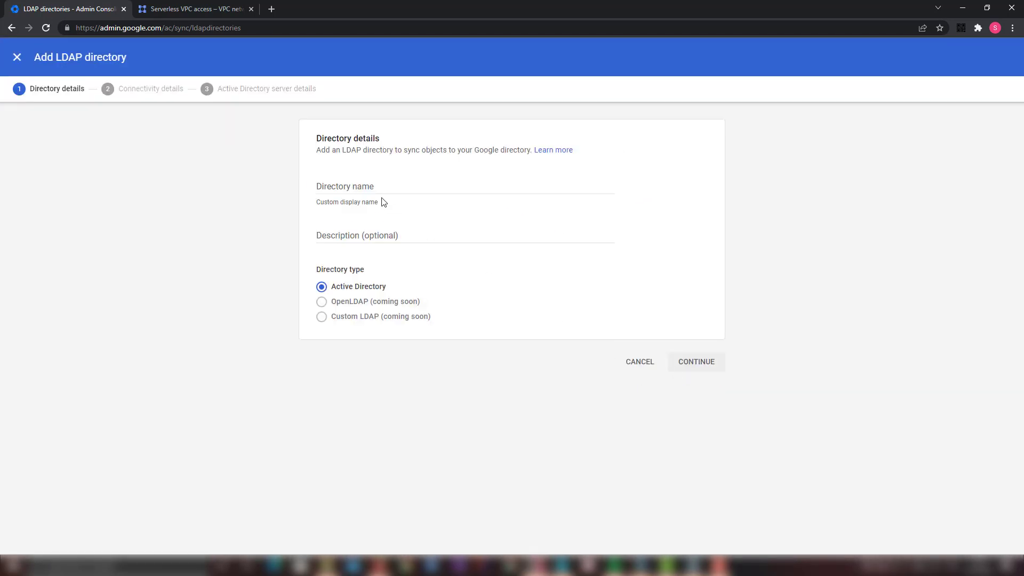
- Name the directory ms-ad-3, keep the Active Directory type, and continue to the connectivity details
left_click(368, 190)
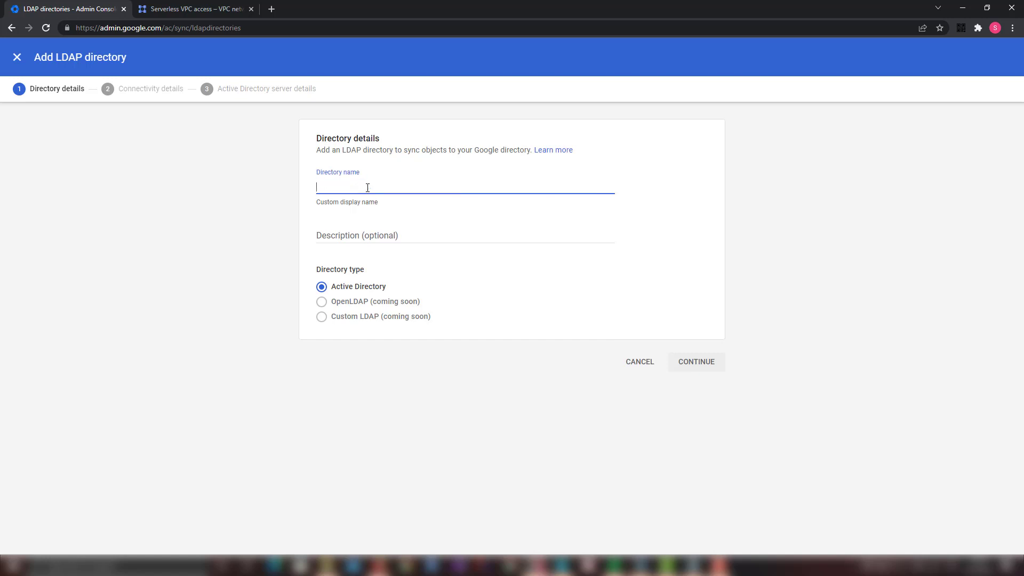
type("ms-ad-3")
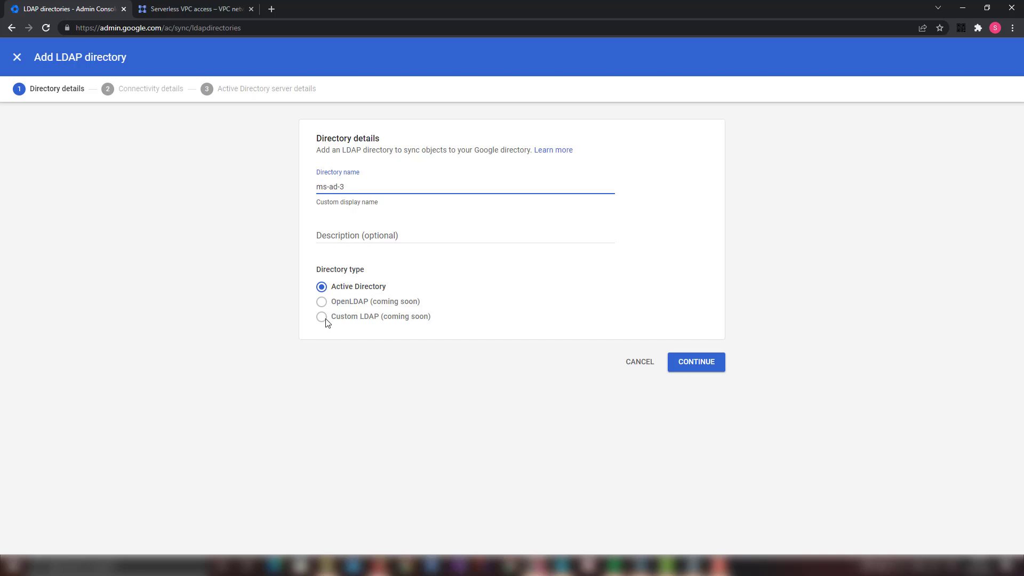
left_click(697, 362)
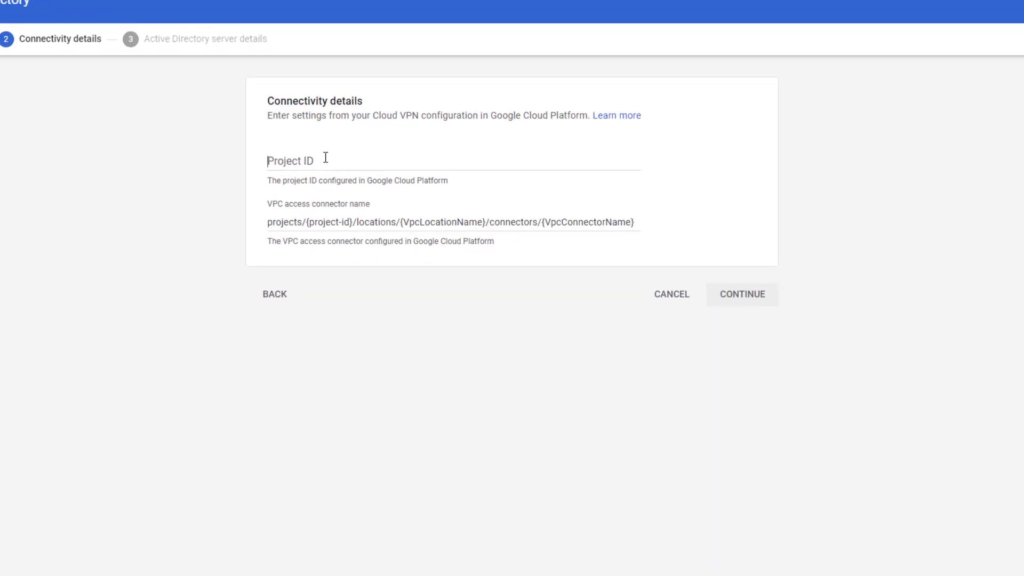
- Set the Project ID to acoustic-atom-342016, choosing the matching Directory Sync Test Project
left_click(325, 157)
key("ctrl+v")
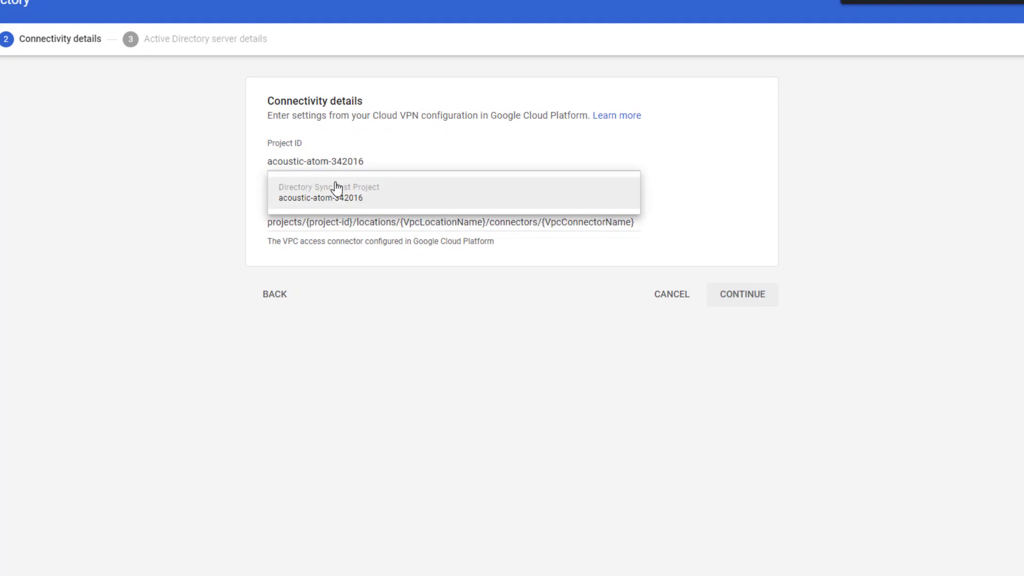
left_click(334, 197)
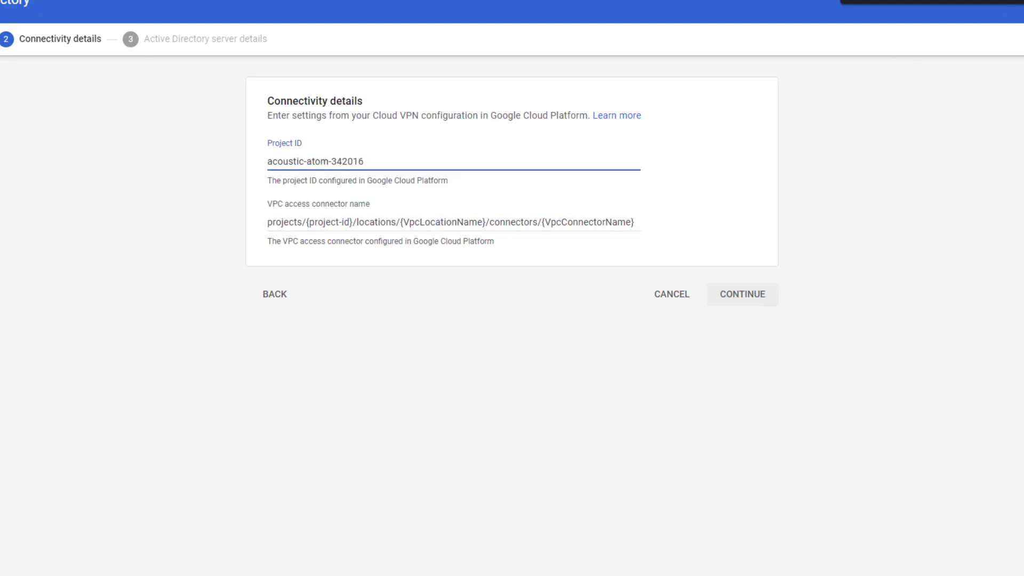
left_click(683, 101)
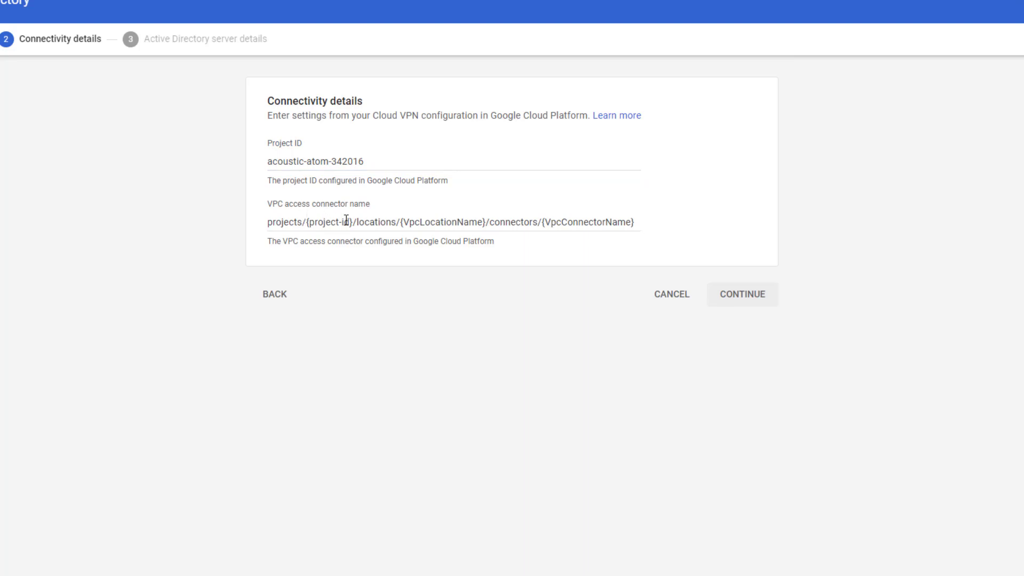
- Replace the {project-id} placeholder in the VPC access connector name with acoustic-atom-342016
left_click_drag(283, 227, 625, 239)
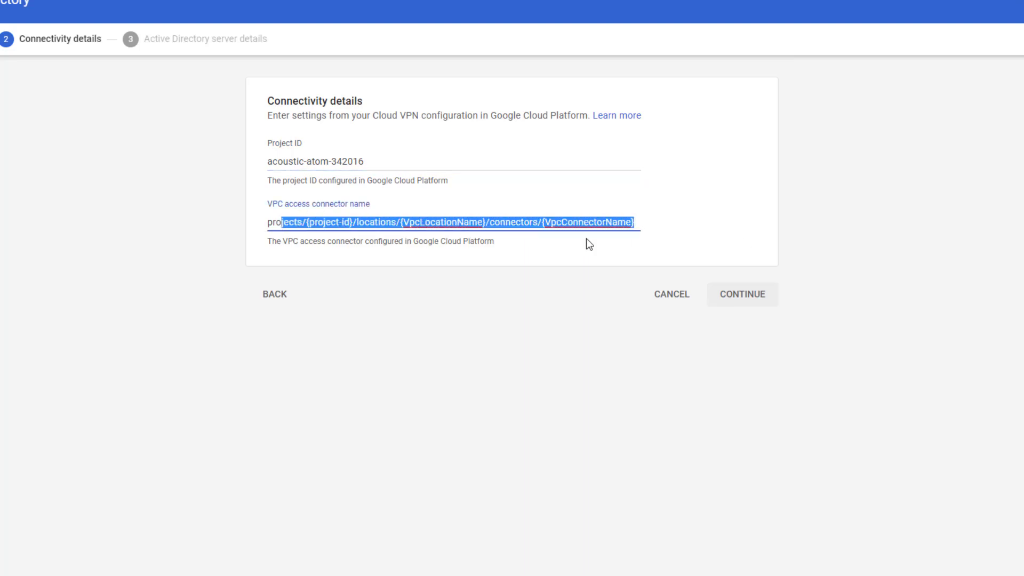
left_click(318, 224)
left_click(310, 224)
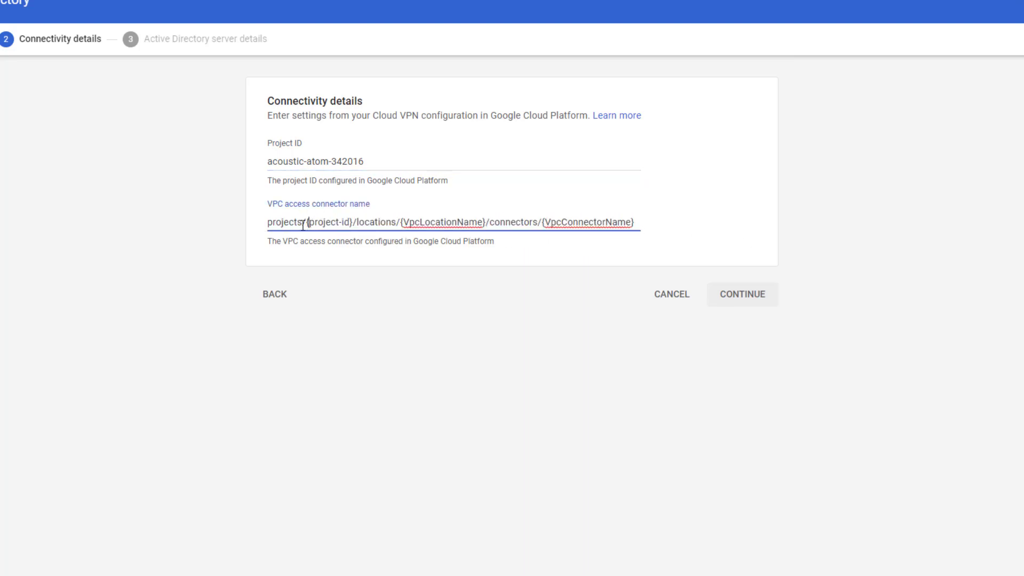
left_click_drag(307, 225, 337, 221)
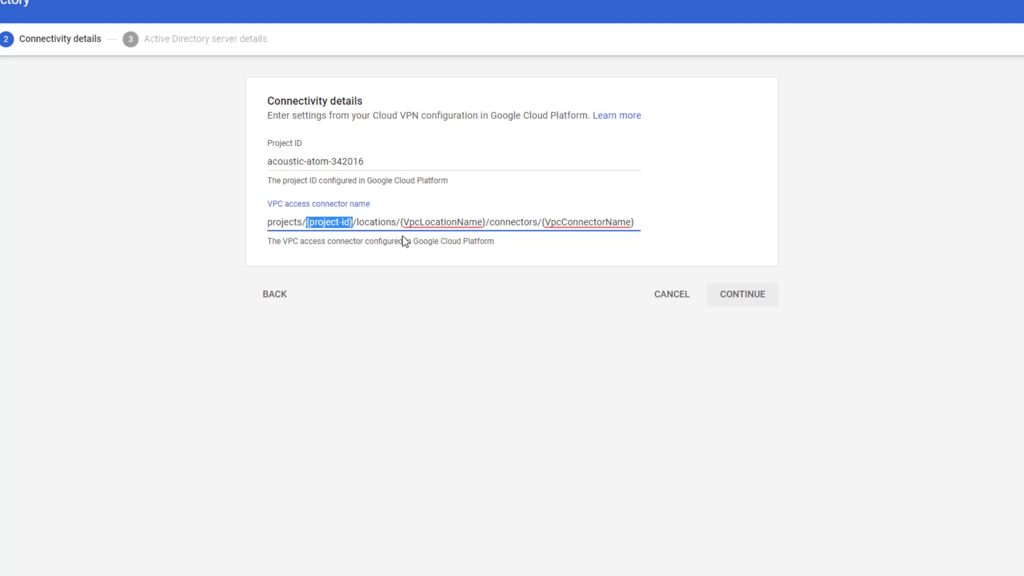
type("acoustic-atom-342016")
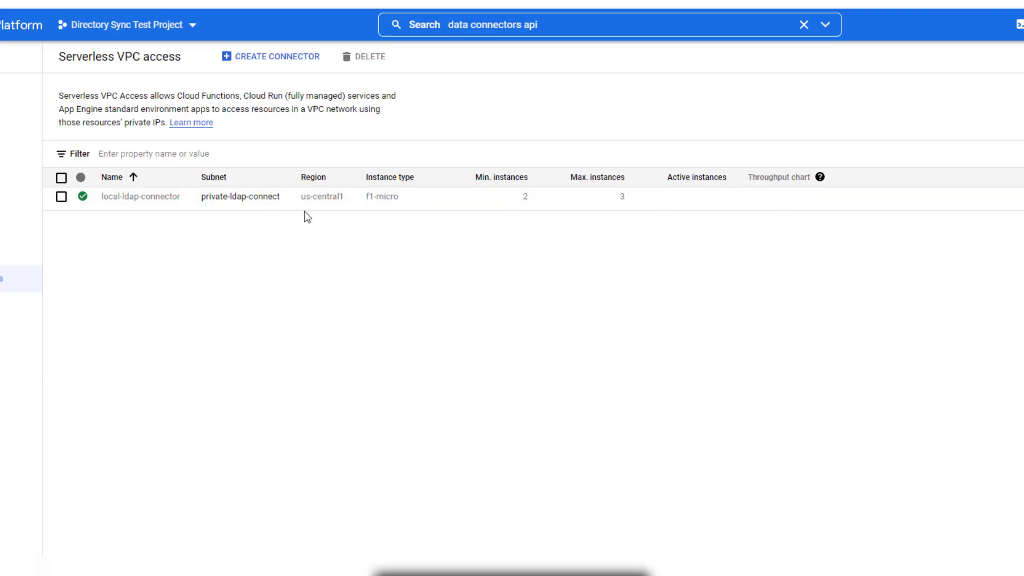
- Copy the connector's region from the Serverless VPC access list and replace {VpcLocationName} with us-central1 in the connector name
left_click_drag(302, 197, 345, 208)
key("ctrl+c")
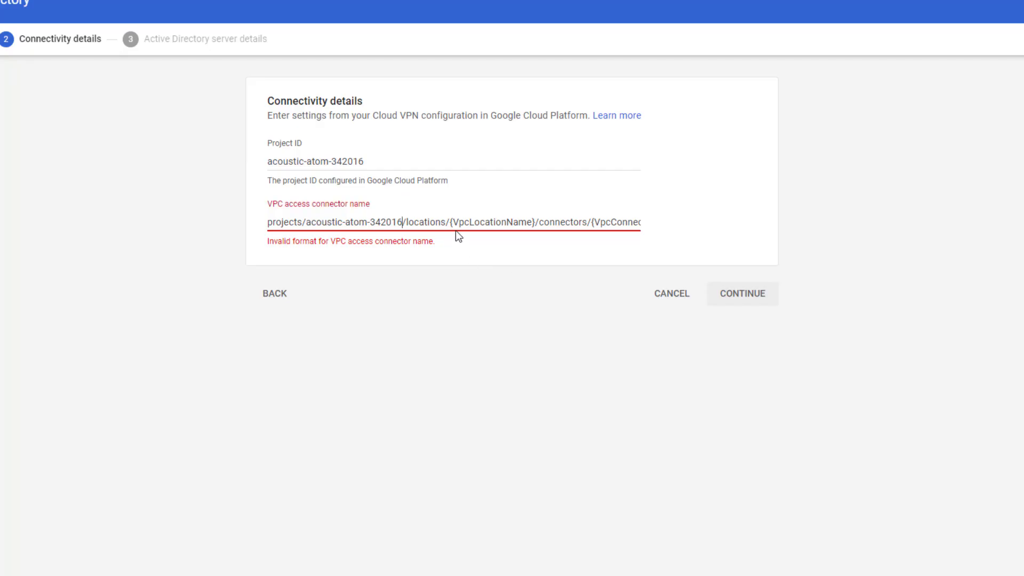
left_click_drag(453, 224, 536, 225)
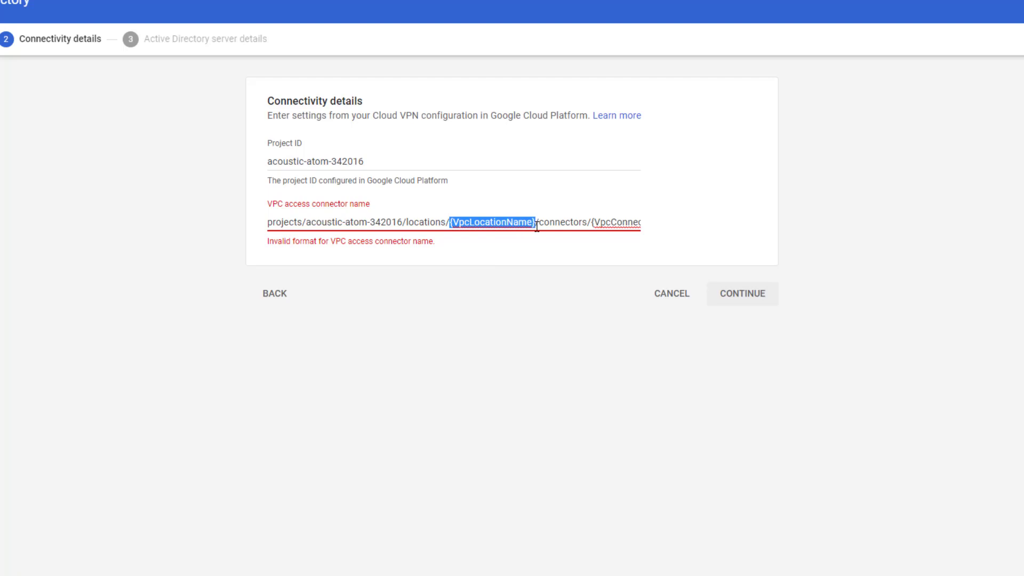
key("ctrl+v")
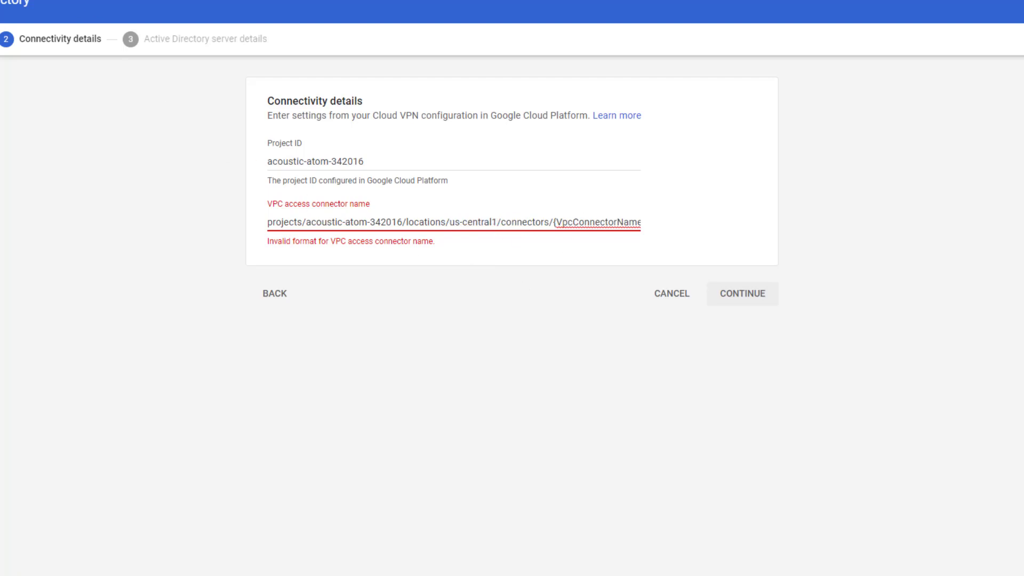
- Copy the connector's name from the Serverless VPC access list and replace {VpcConnectorName} with local-ldap-connector in the VPC access connector name
left_click(72, 1)
left_click_drag(185, 207, 102, 208)
key("ctrl+c")
key("alt+Tab")
left_click(554, 222)
left_click_drag(554, 221, 812, 229)
key("ctrl+v")
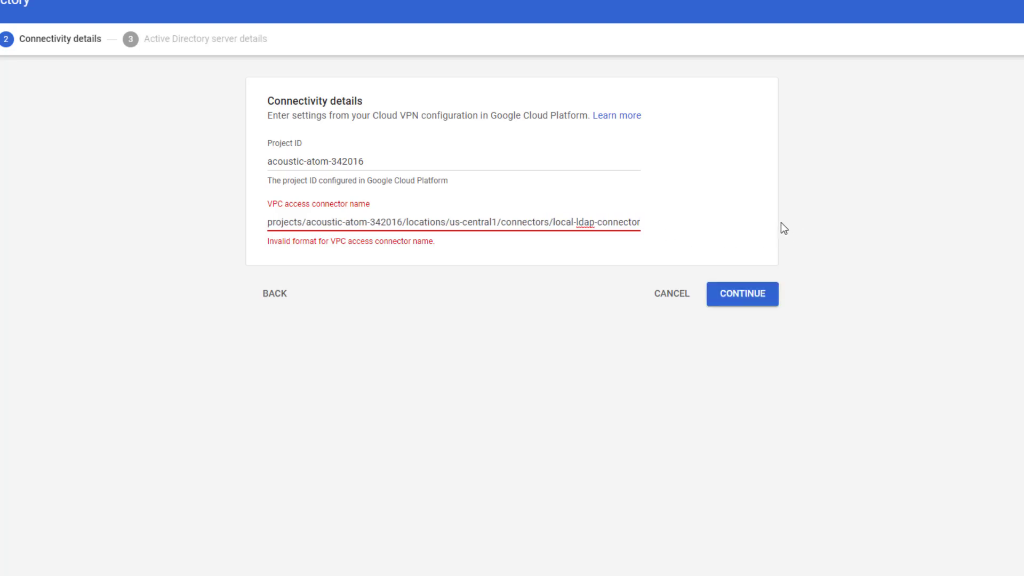
- Confirm the connectivity details and proceed to the Active Directory server details
left_click(679, 221)
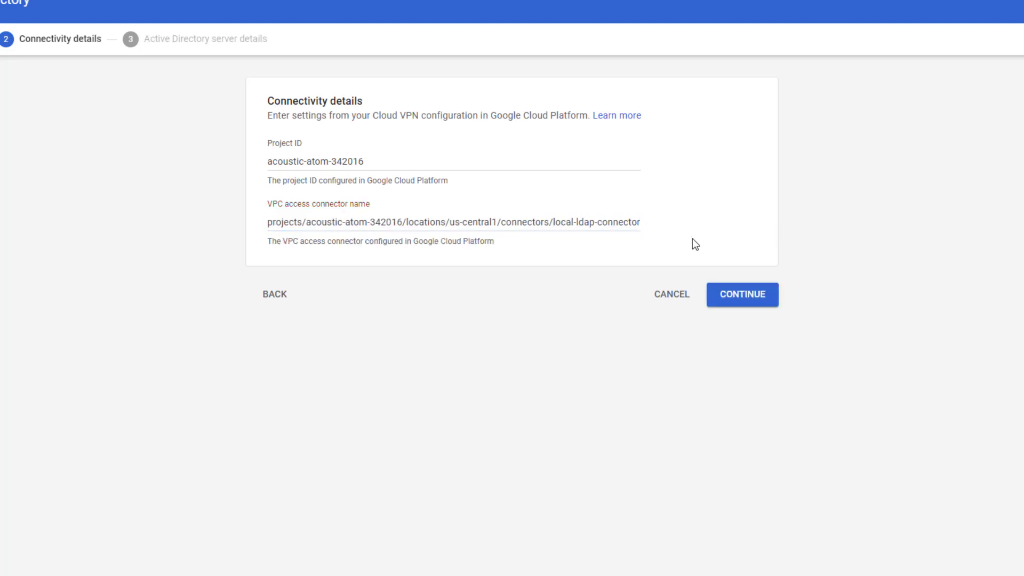
left_click(727, 301)
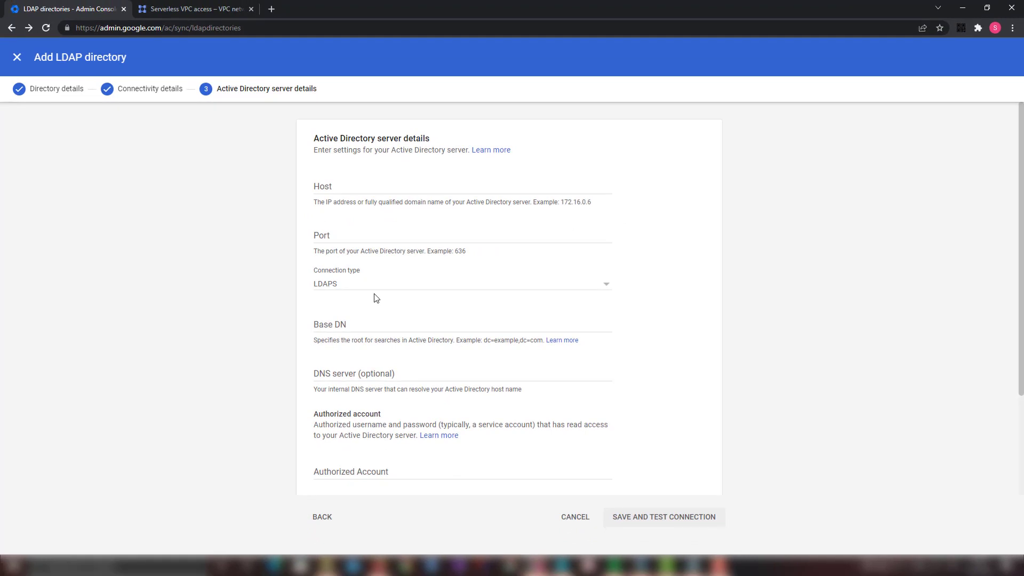
scroll(380, 294, "down", 2)
scroll(373, 288, "up", 3)
left_click(383, 187)
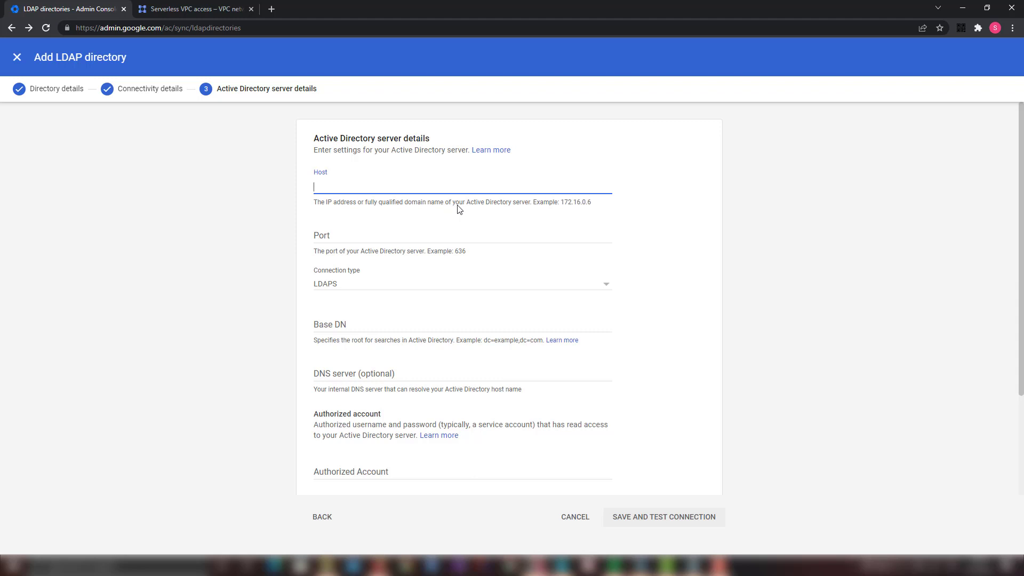
left_click(522, 212)
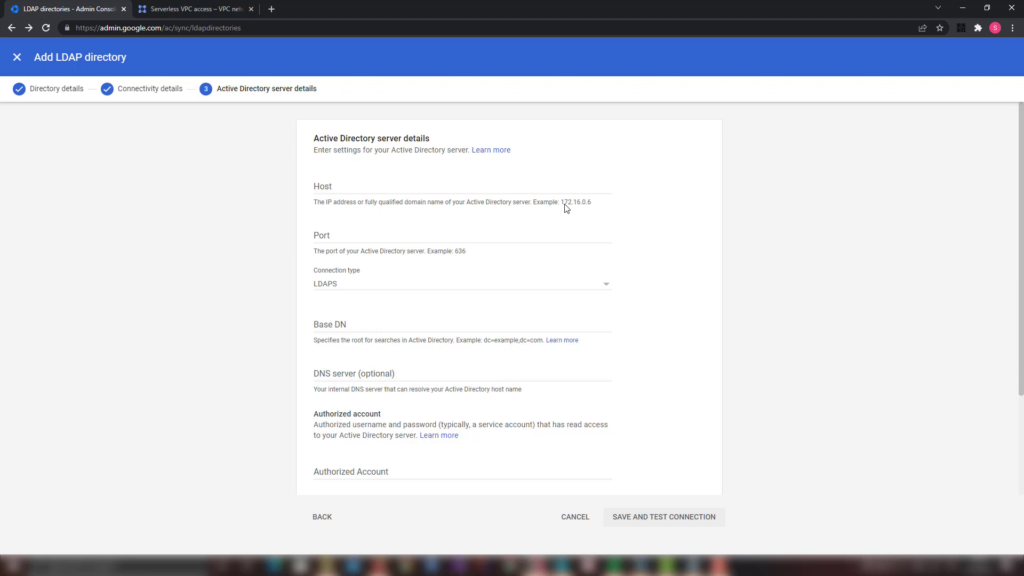
left_click(331, 287)
left_click(333, 287)
left_click(344, 189)
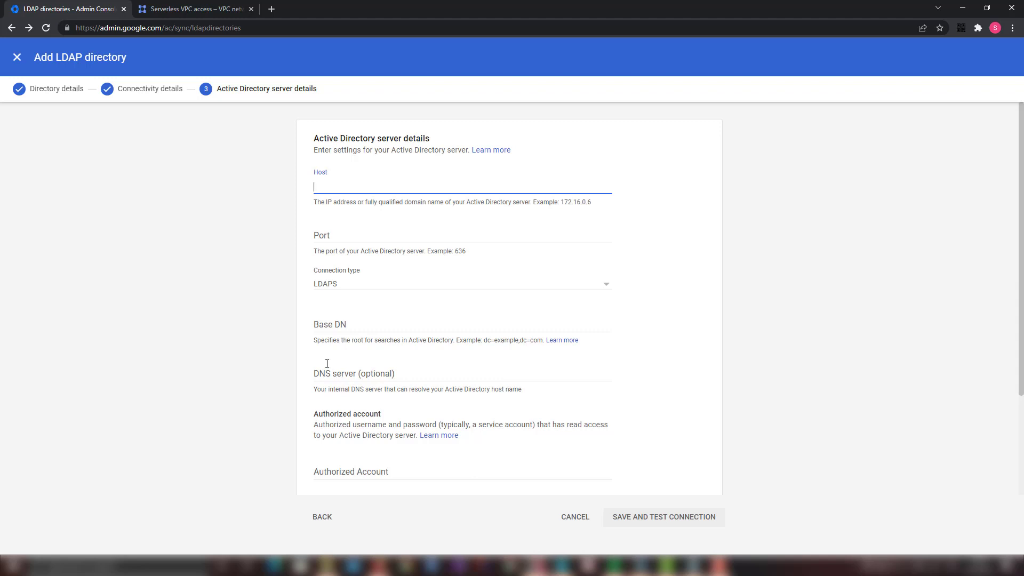
- Switch to the win2k19-ad-srv-01 virtual machine, run hostname in Windows PowerShell and copy the returned server name
left_click(312, 185)
left_click(647, 564)
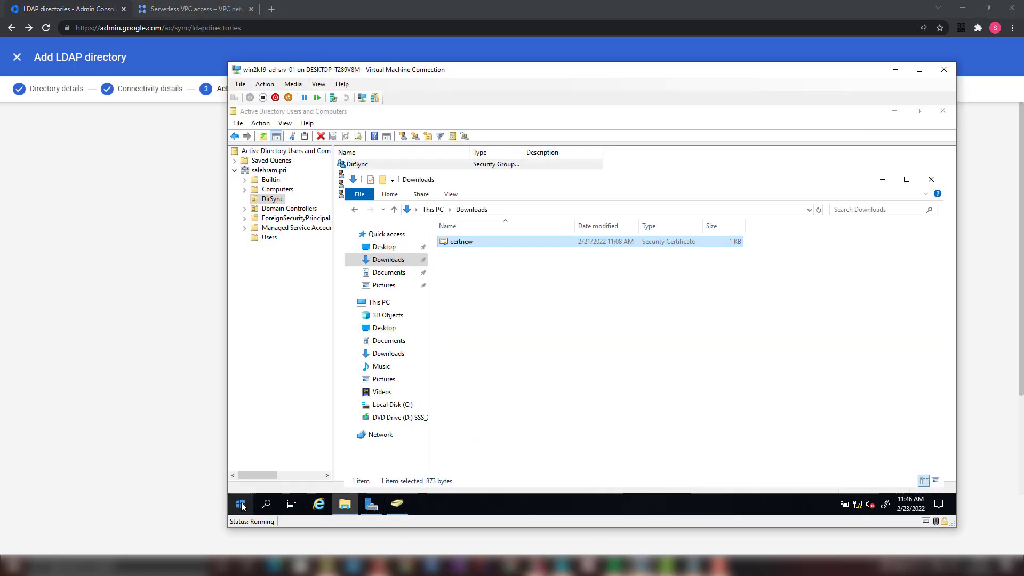
left_click(240, 504)
left_click(483, 219)
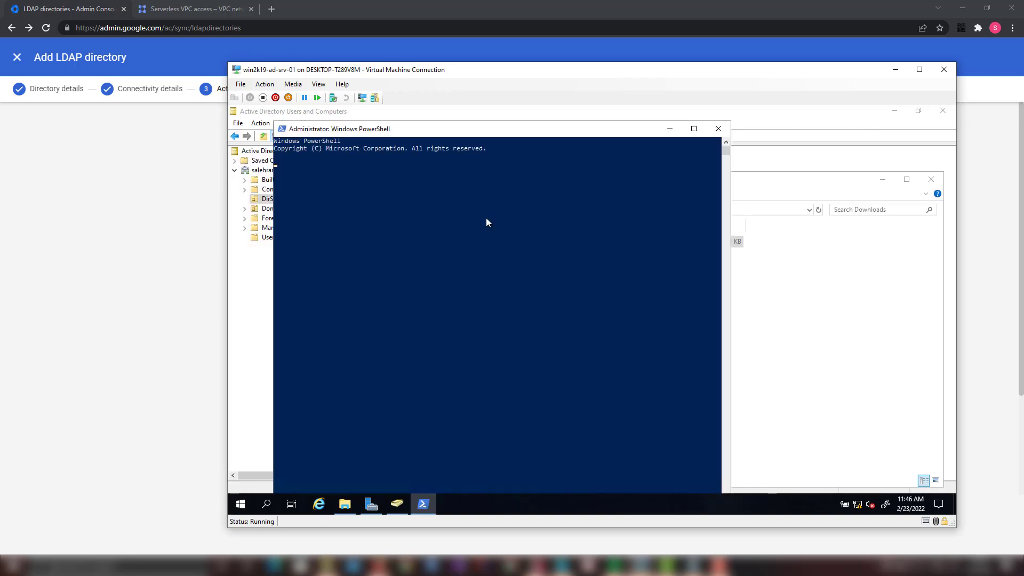
type("hostname")
key("Return")
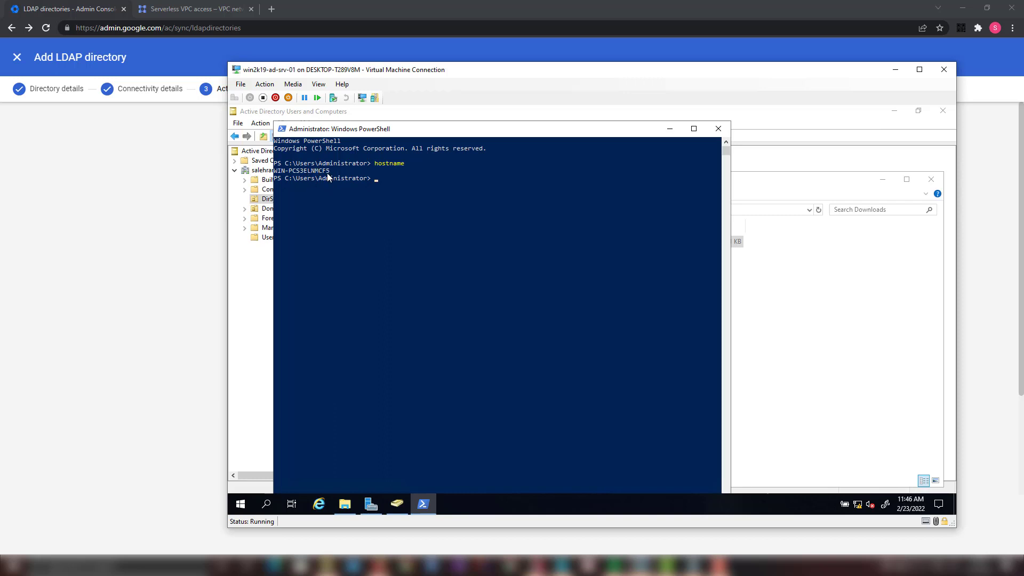
left_click_drag(330, 171, 278, 174)
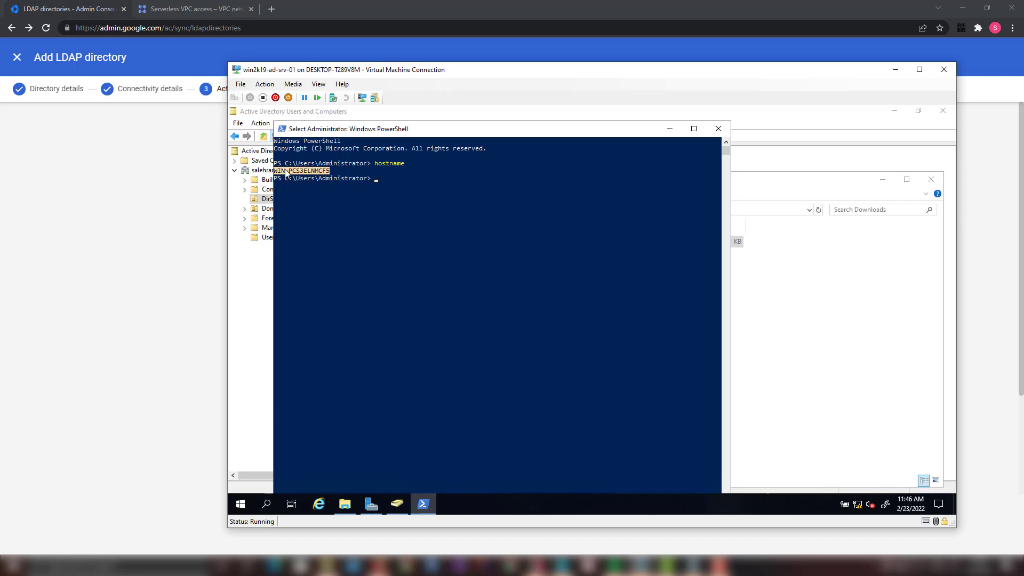
right_click(286, 171)
- Return to the Add LDAP directory form in Google Admin and set the host to WIN-PCS3ELNMCF5.salehram.pri
left_click(101, 5)
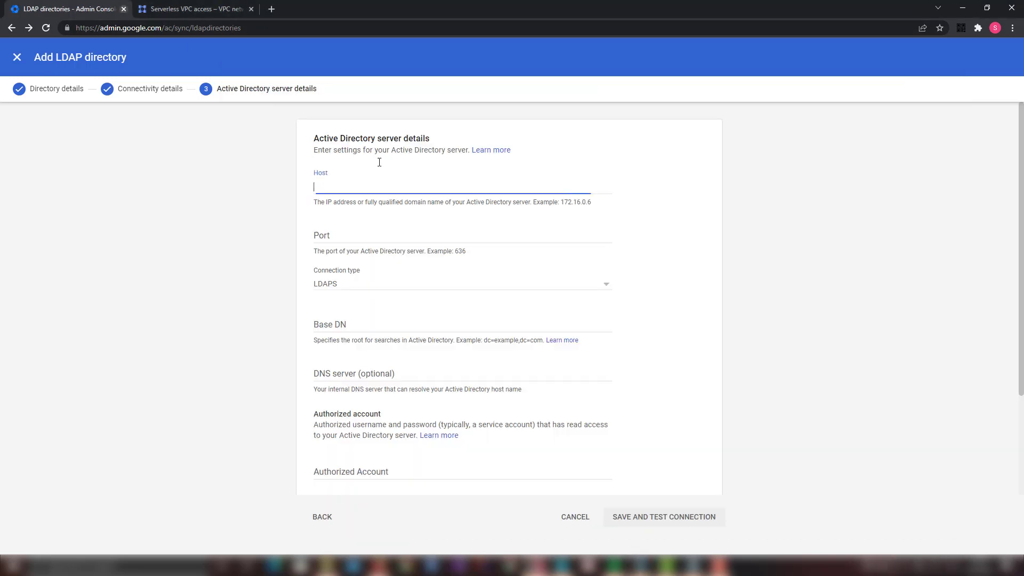
type("WIN-PCS3ELNMCF5")
type(".salehram.")
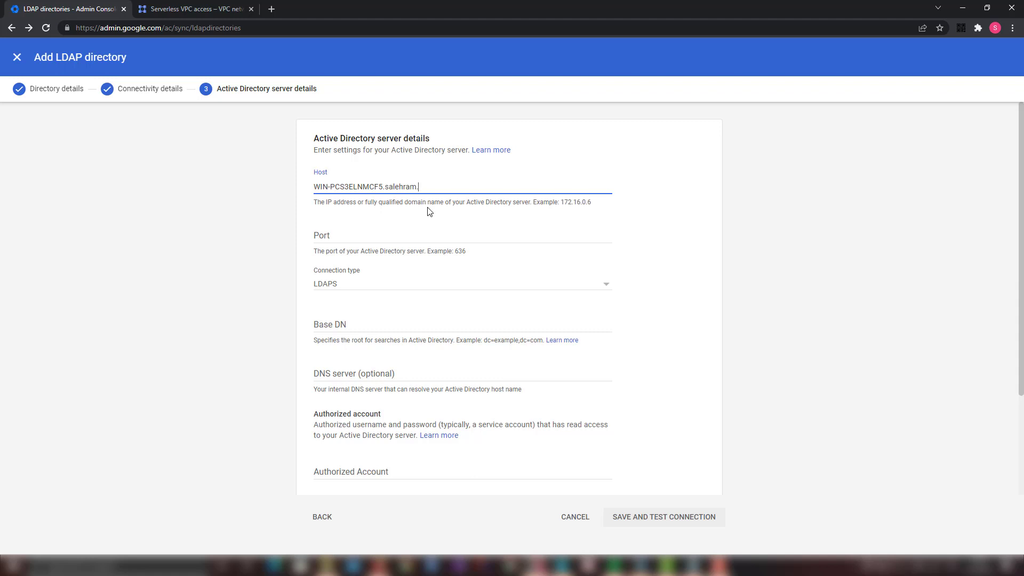
type("pri")
double_click(423, 187)
left_click(437, 187)
- Set the Active Directory server port to 636
left_click(333, 326)
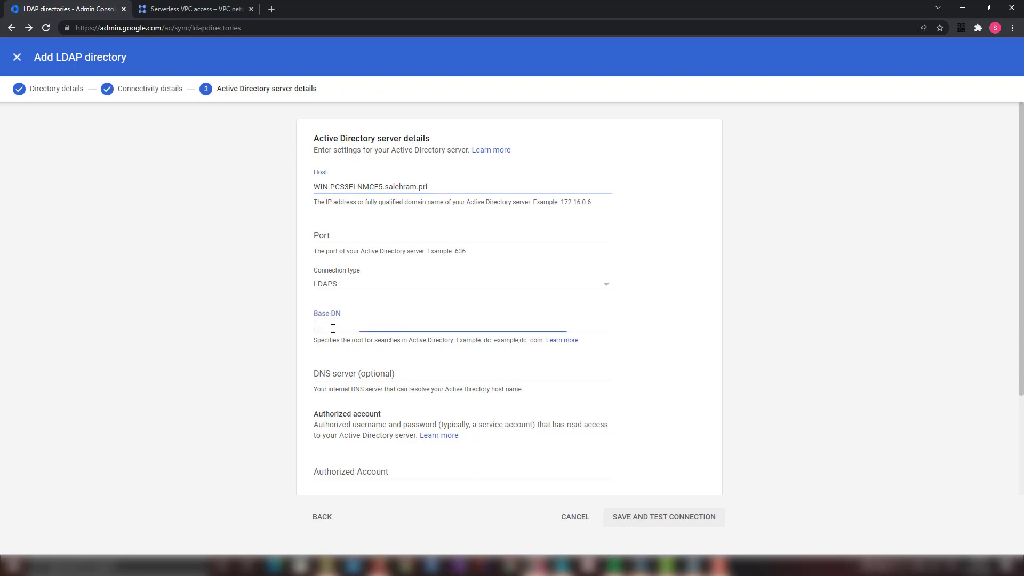
left_click(313, 378)
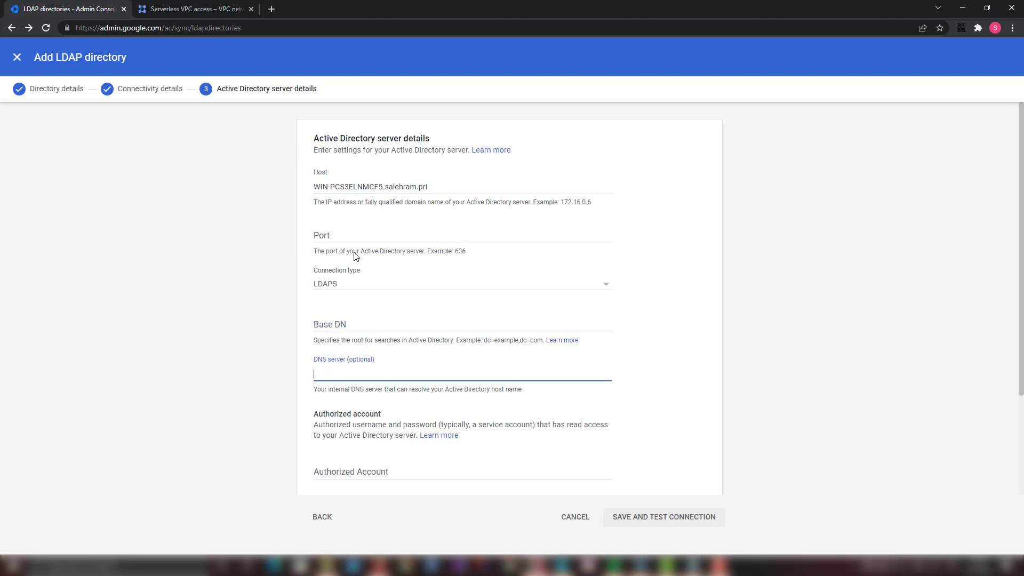
left_click(349, 234)
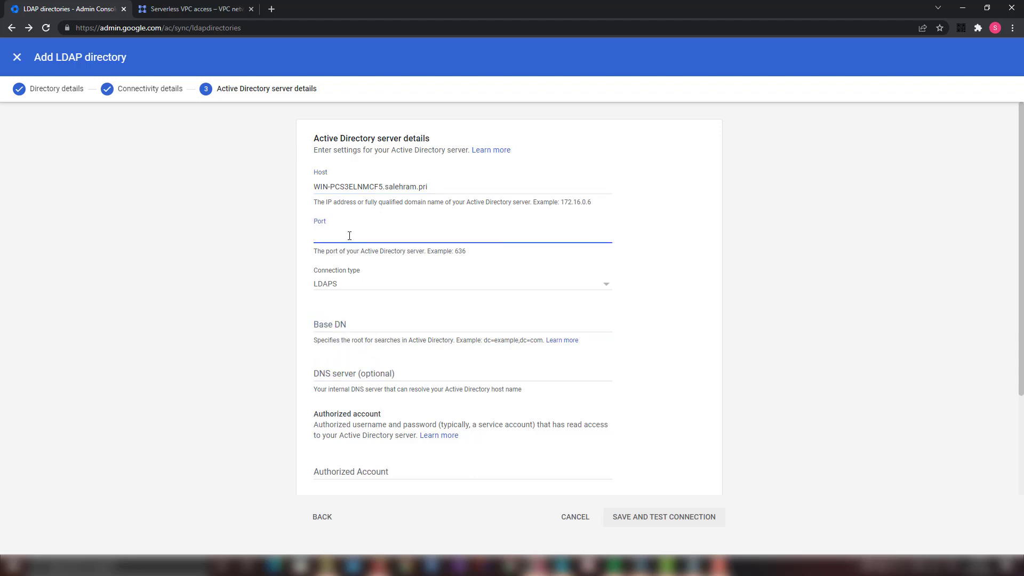
type("636")
- Set the Base DN to dc=salehram,dc=pri and the DNS server to 192.168.5.193
left_click(367, 322)
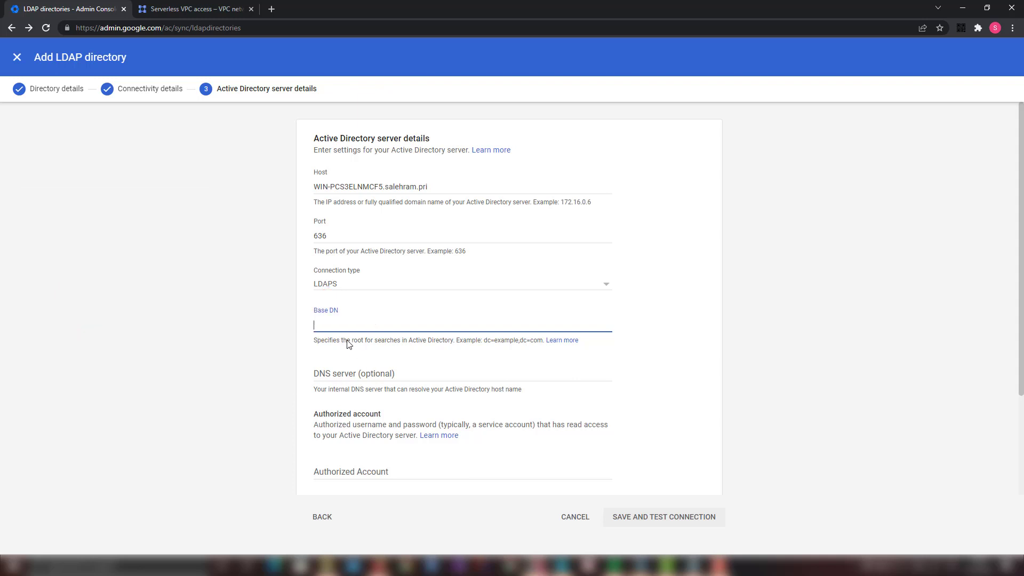
type("dc=salehram,dc=pri")
left_click(332, 369)
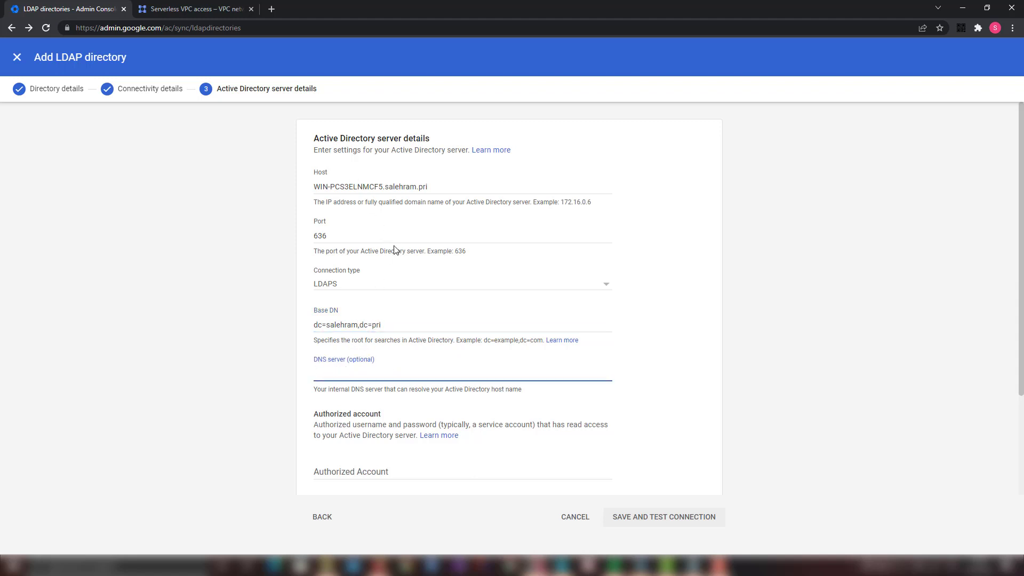
type("192.168.5.193")
- Set the authorized account to salehram\administrator and enter the account password
scroll(427, 320, "down", 3)
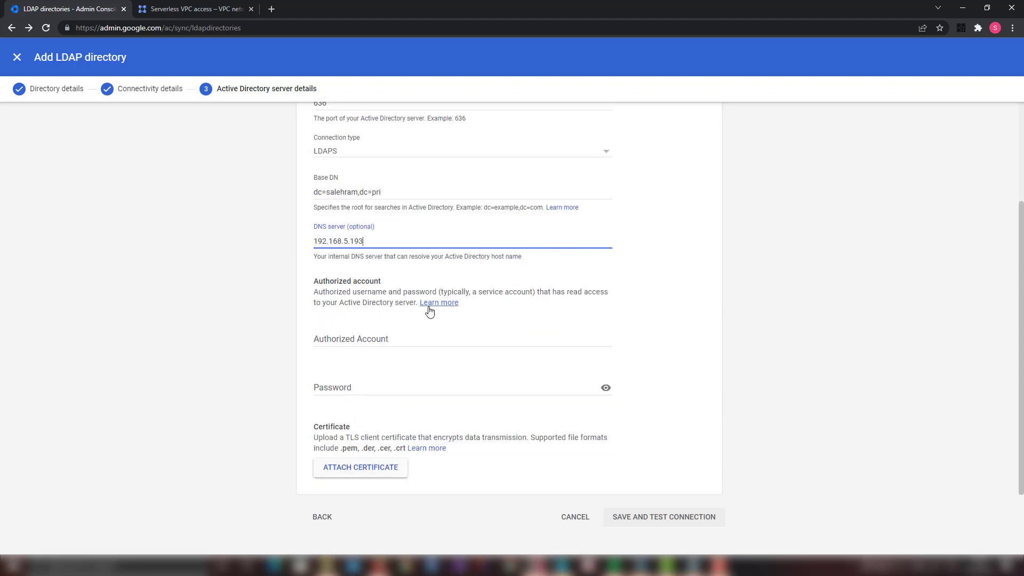
left_click(340, 342)
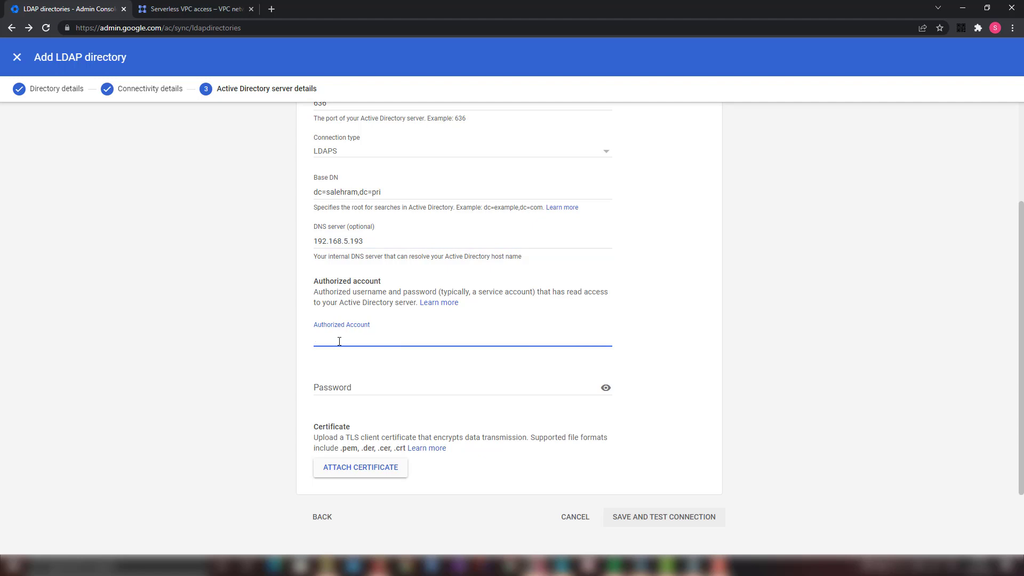
type("salehramn")
type("m")
type("\\administrator")
left_click(549, 380)
type("***")
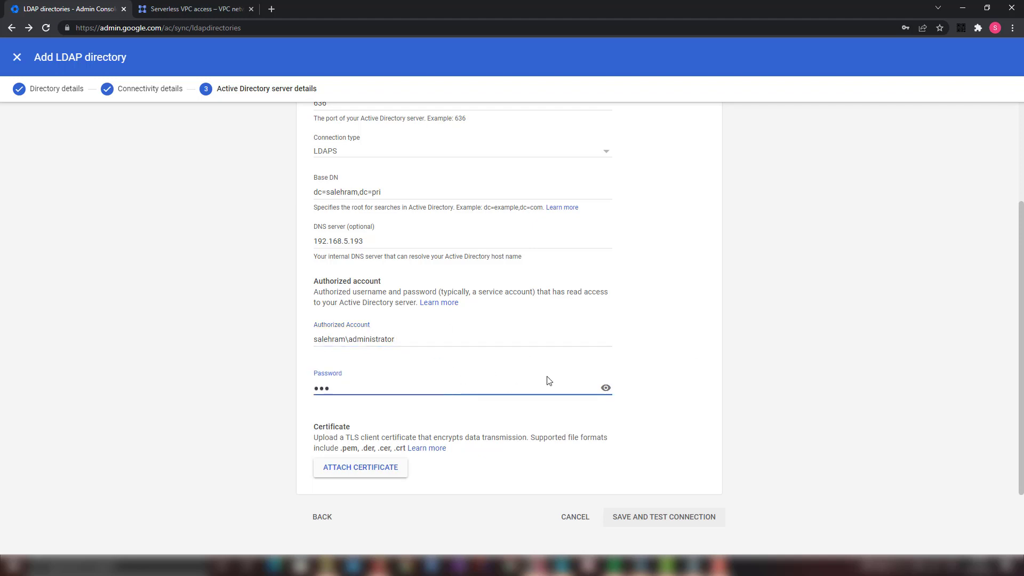
key("ctrl+a")
type("********")
- Attach the certnew certificate, save and test the Active Directory connection, and continue to add the directory
left_click_drag(318, 291, 501, 306)
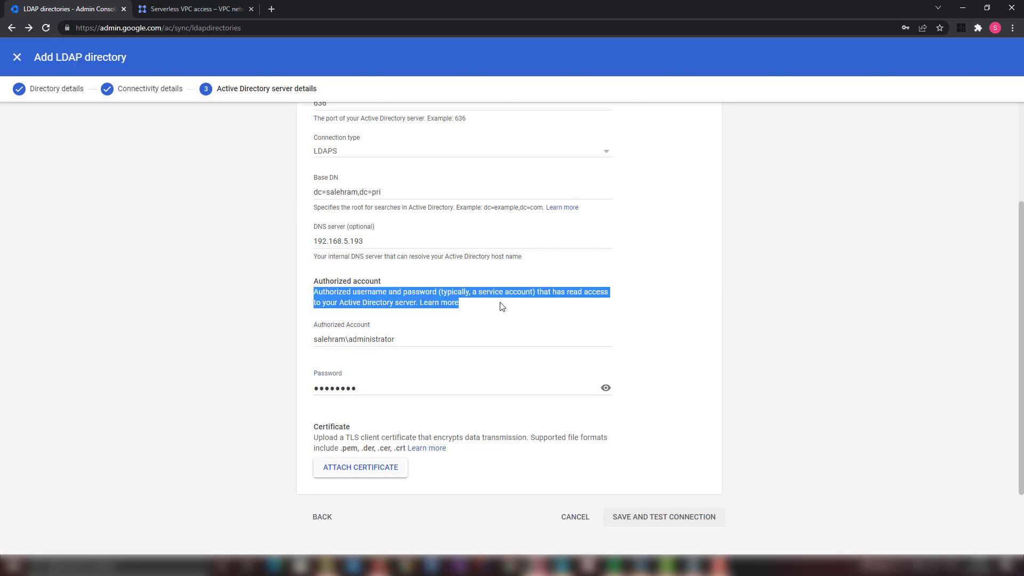
left_click(504, 290)
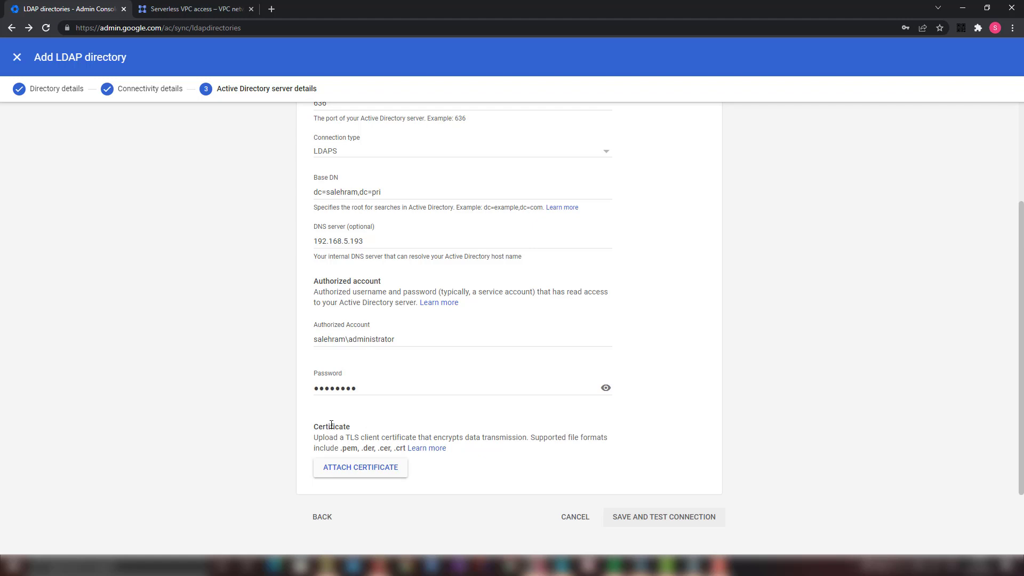
scroll(448, 290, "up", 3)
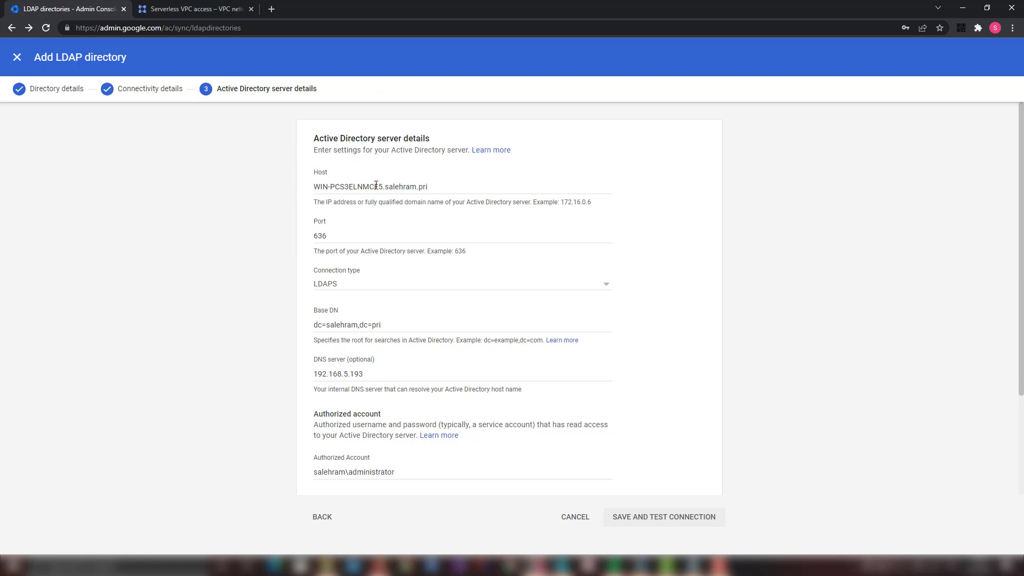
scroll(376, 186, "down", 3)
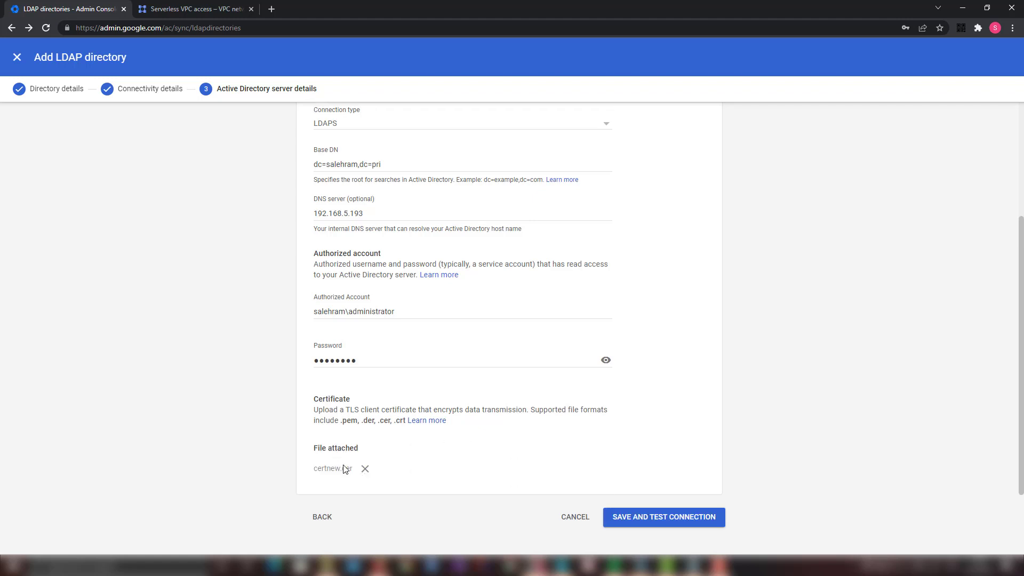
left_click(640, 519)
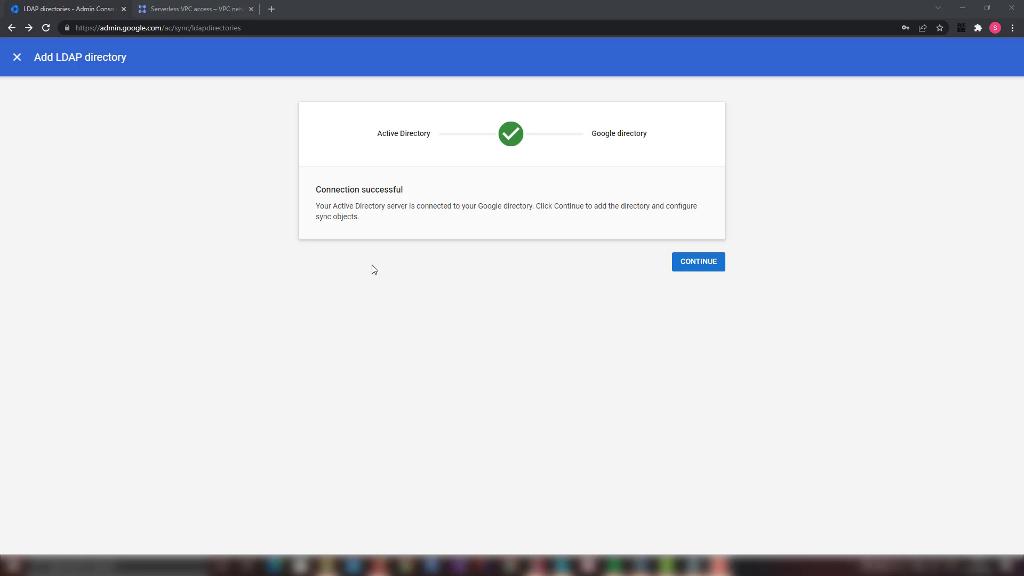
left_click(696, 263)
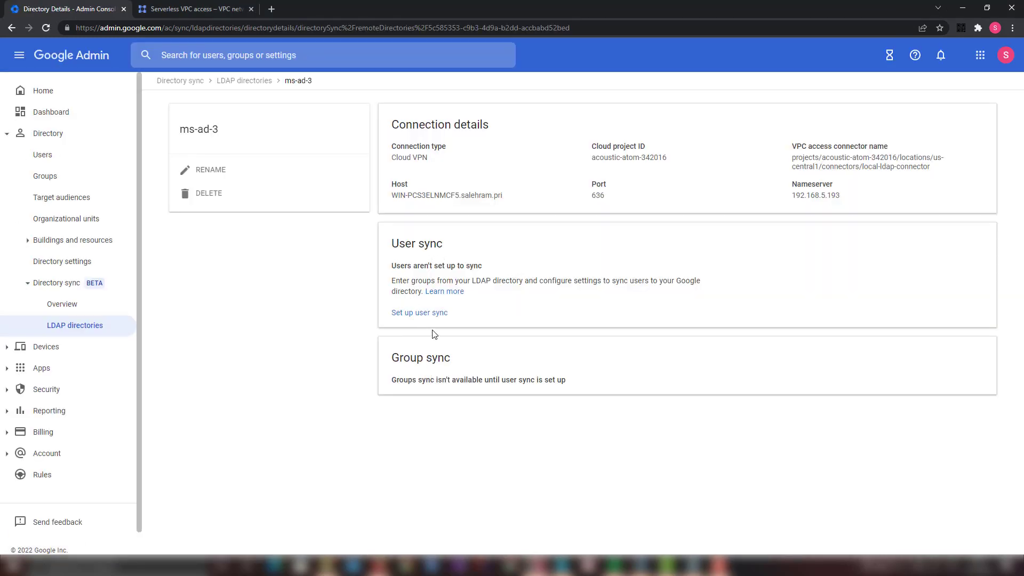
- Start the user sync setup and set its Base DN to ou=DirSync,dc=salehram,dc=pri
left_click(421, 314)
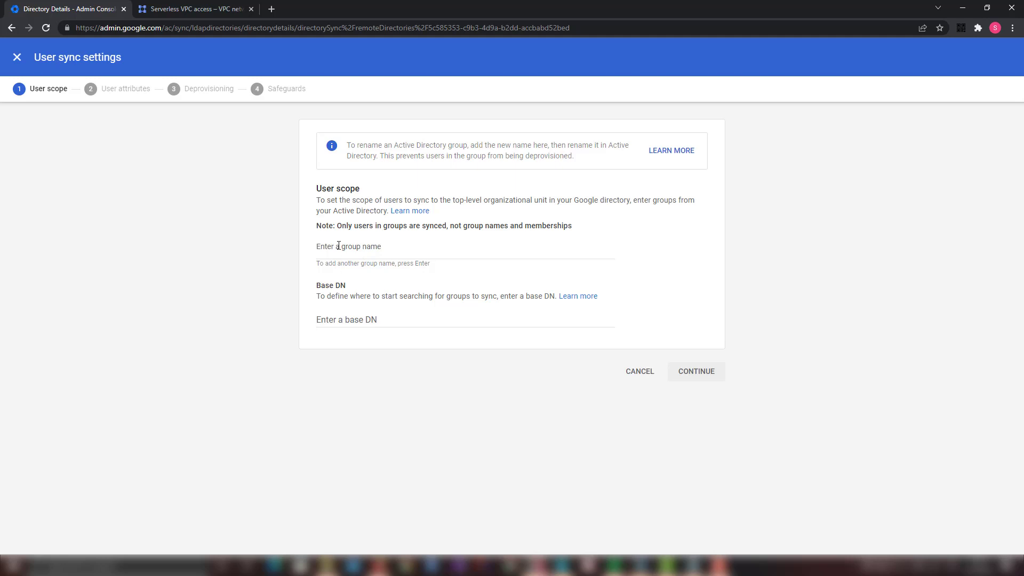
left_click(345, 320)
type("ou=D")
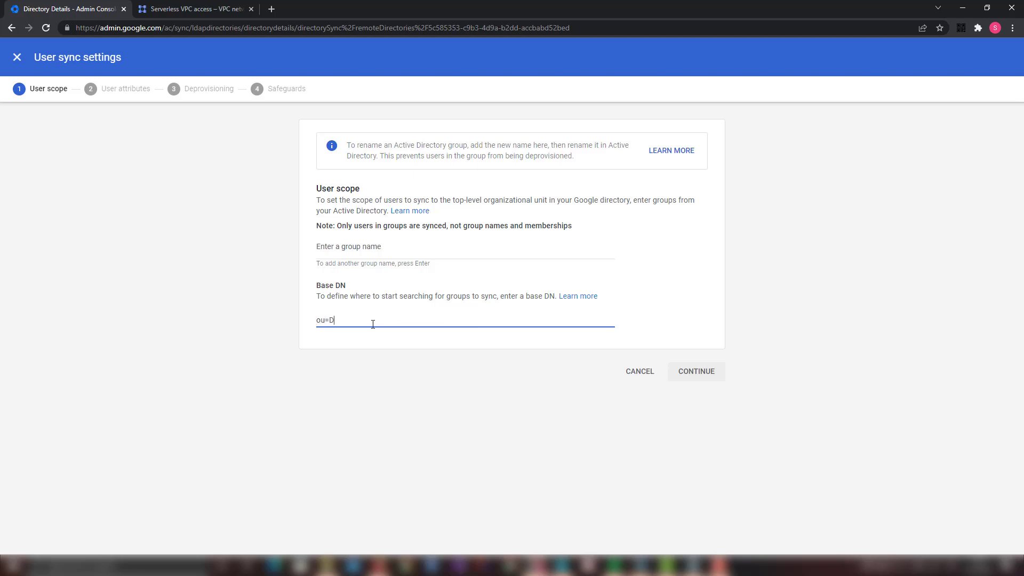
type("irSync,dc=salehram,dc=pri")
- Switch to the virtual machine and examine the DirSync organizational unit's contents in Active Directory Users and Computers
left_click(640, 565)
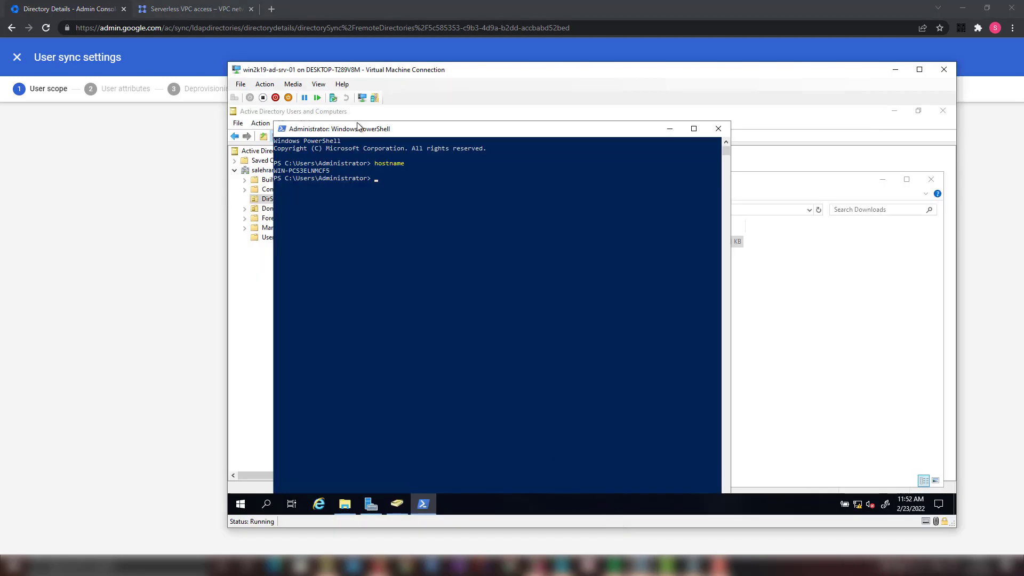
left_click_drag(358, 126, 518, 128)
left_click(272, 200)
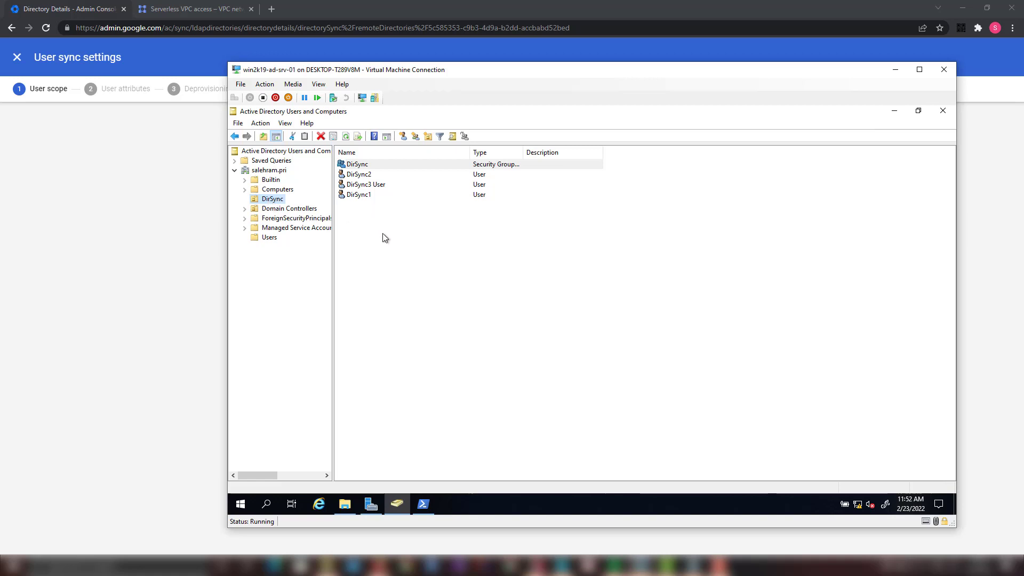
left_click(398, 261)
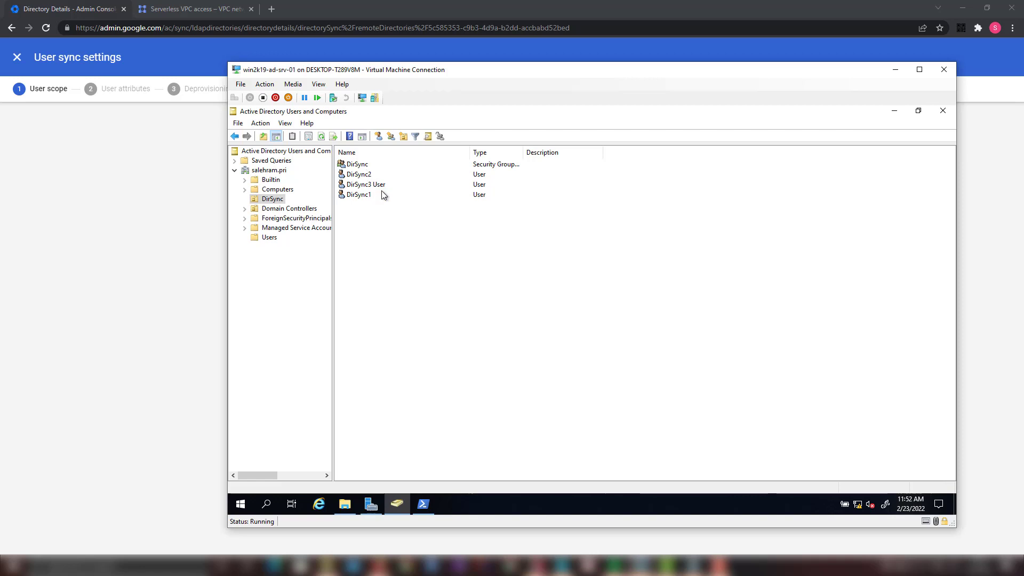
- Return to the user sync settings in Google Admin and add the DirSync group to the user scope
left_click(85, 9)
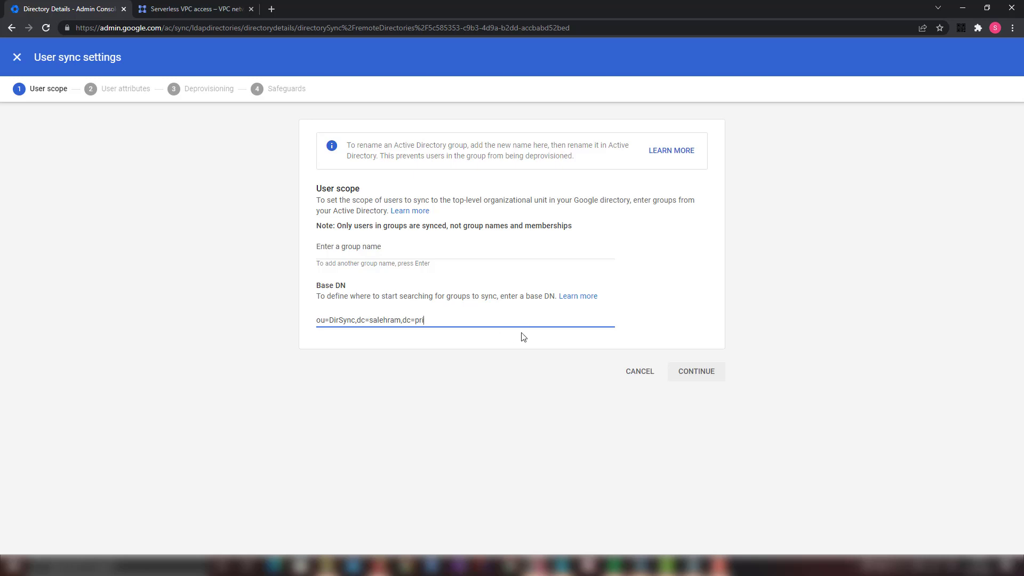
left_click(416, 254)
type("DirSync")
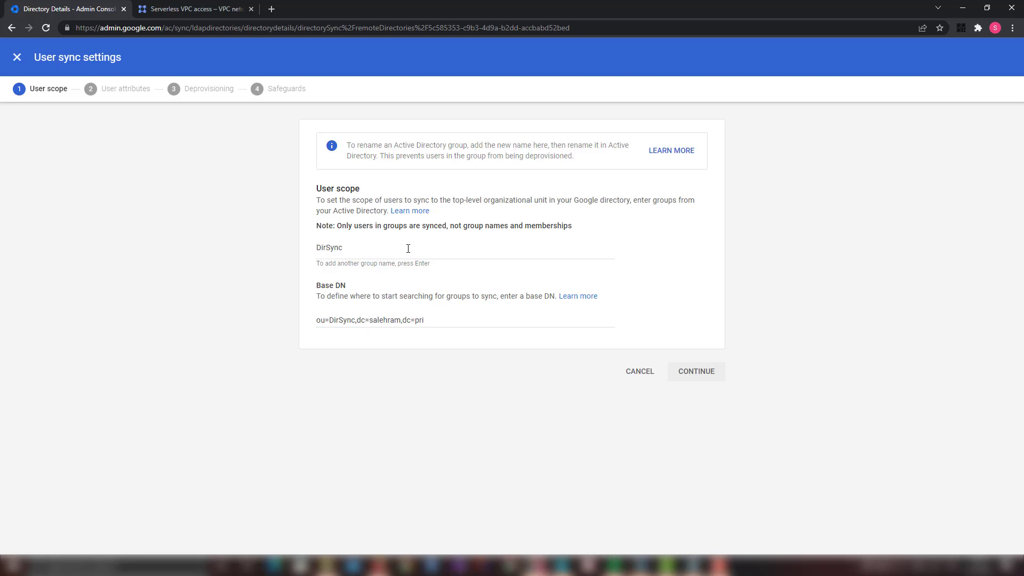
key("Return")
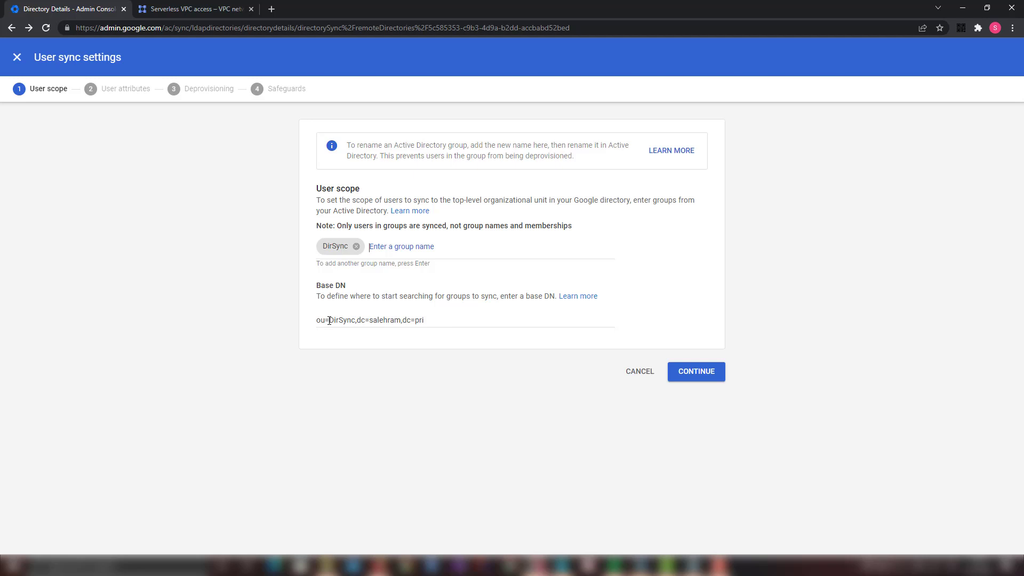
- Switch back to the virtual machine and check the DirSync group and the DirSync1 user in the DirSync organizational unit
left_click(622, 564)
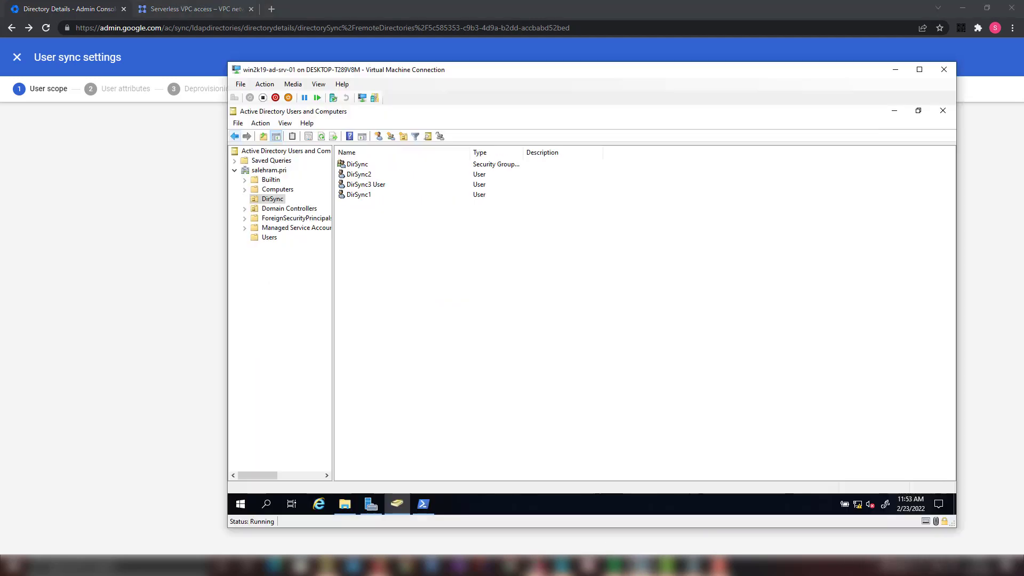
left_click(367, 164)
left_click(372, 195)
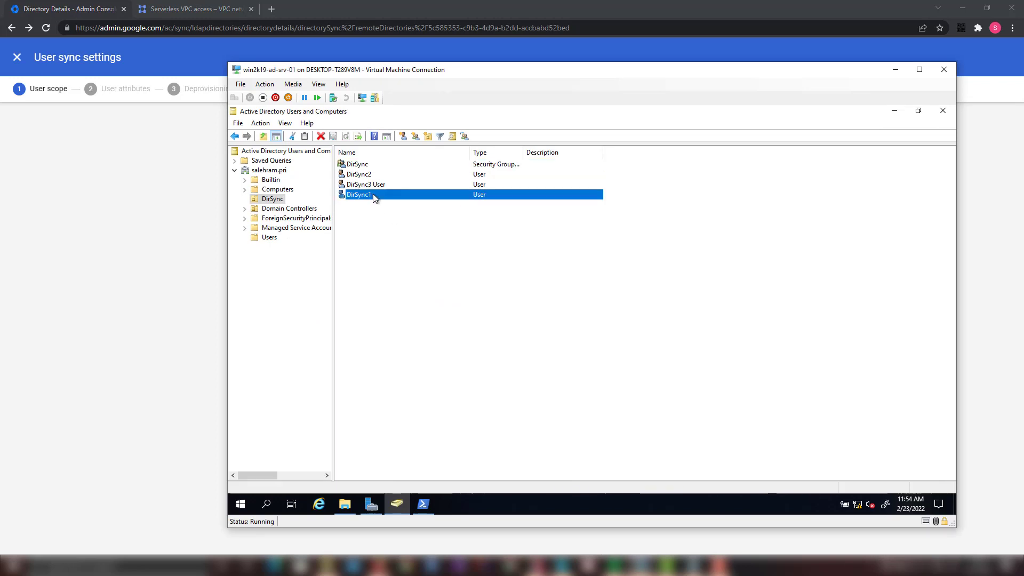
- Move the DirSync1 user from the DirSync organizational unit to the Users container and check the DirSync group's members
left_click_drag(372, 196, 271, 238)
left_click(556, 334)
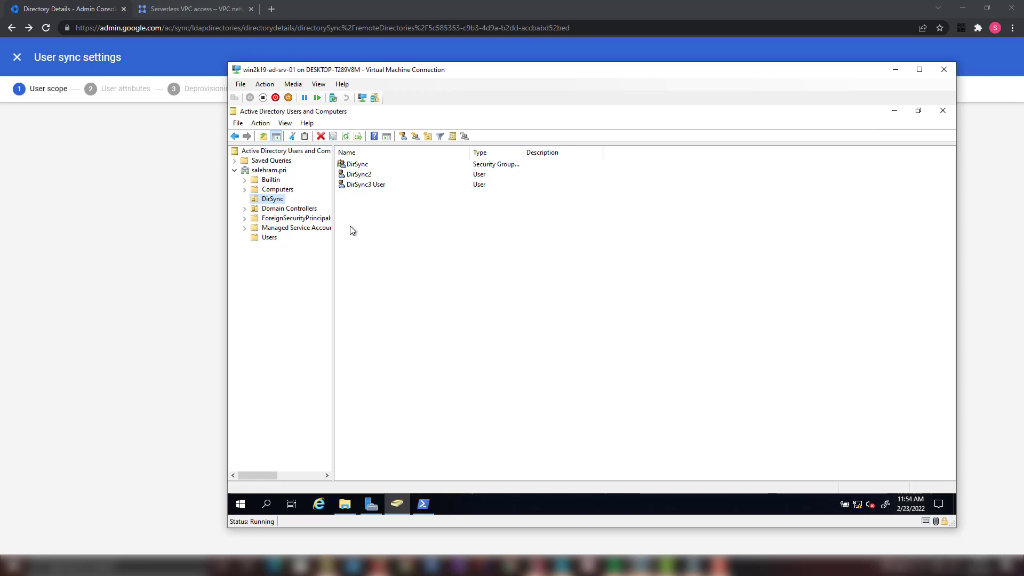
double_click(362, 165)
left_click(527, 180)
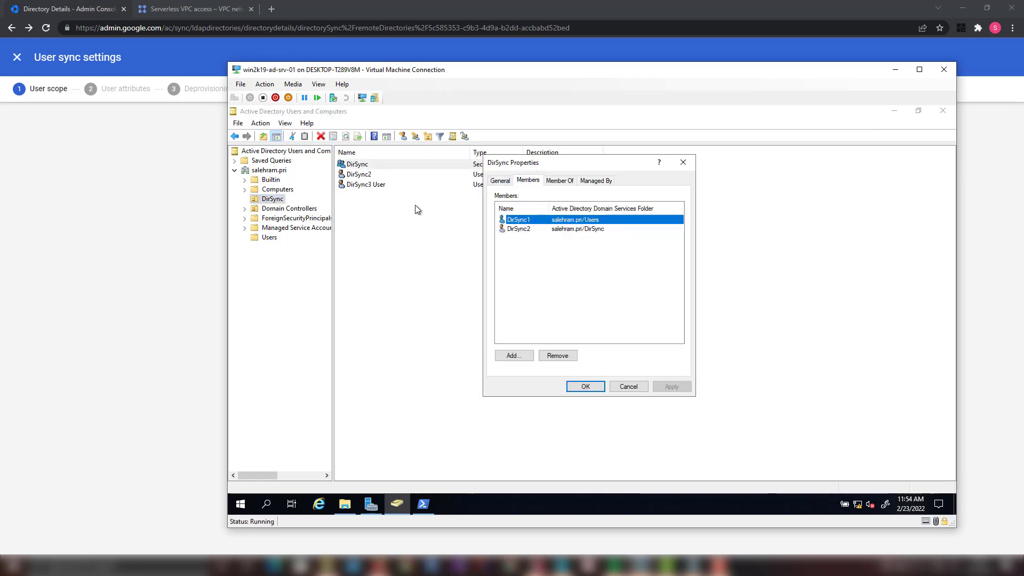
left_click(629, 387)
left_click(355, 187)
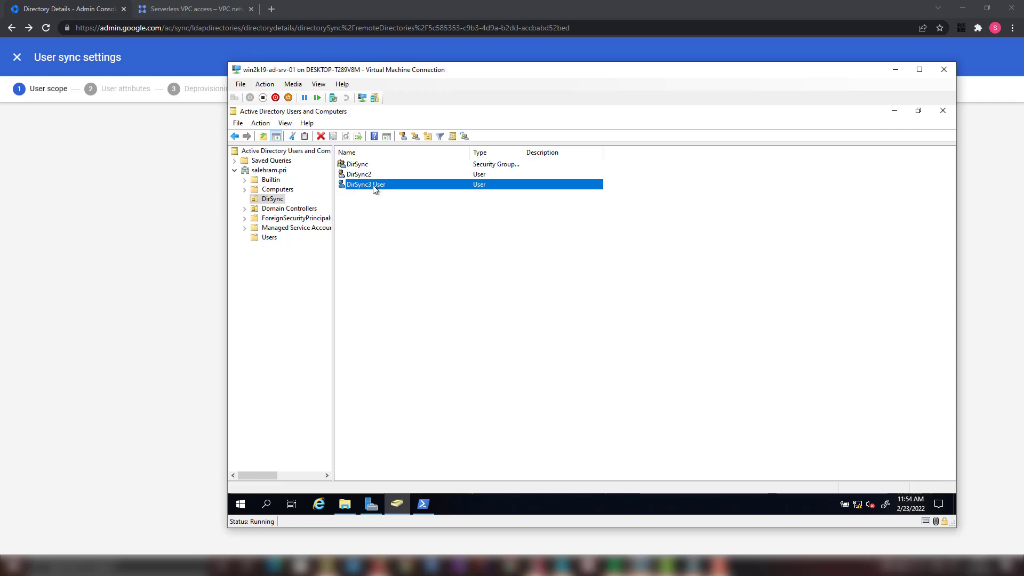
left_click(360, 170)
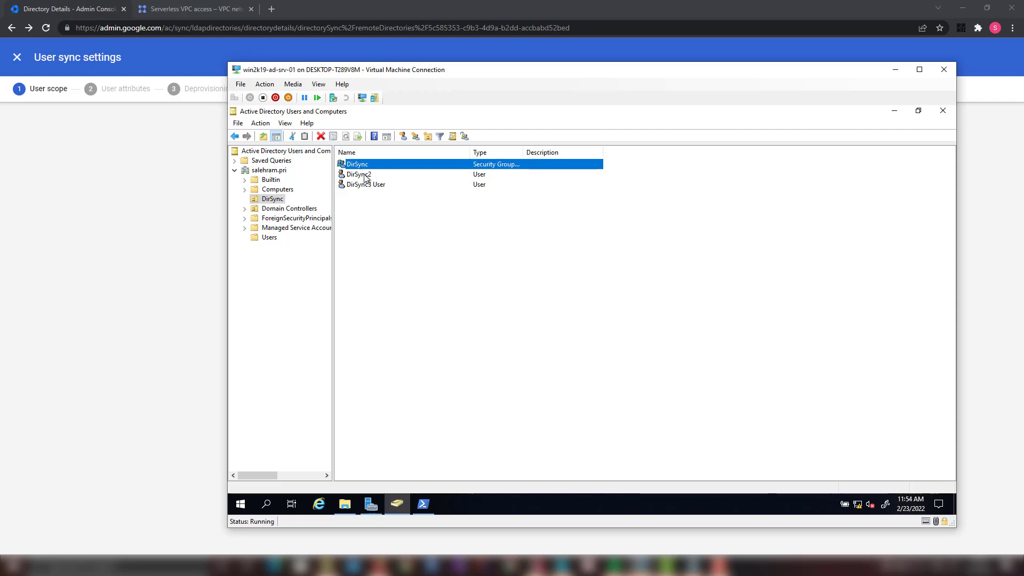
left_click(421, 243)
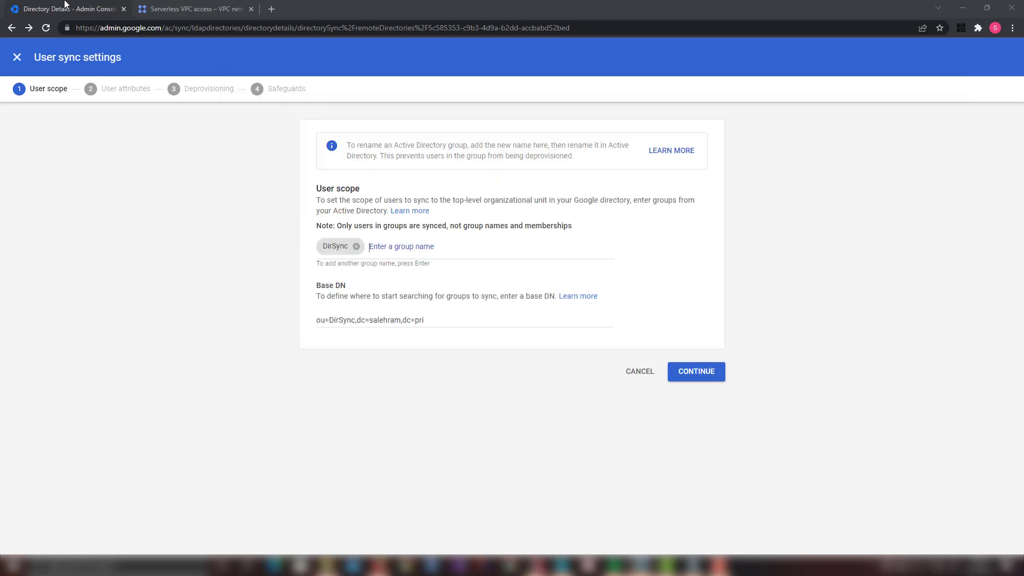
- Accept the user scope in Google Admin, keep the default user attribute mapping, and choose not to send activation emails
left_click(695, 378)
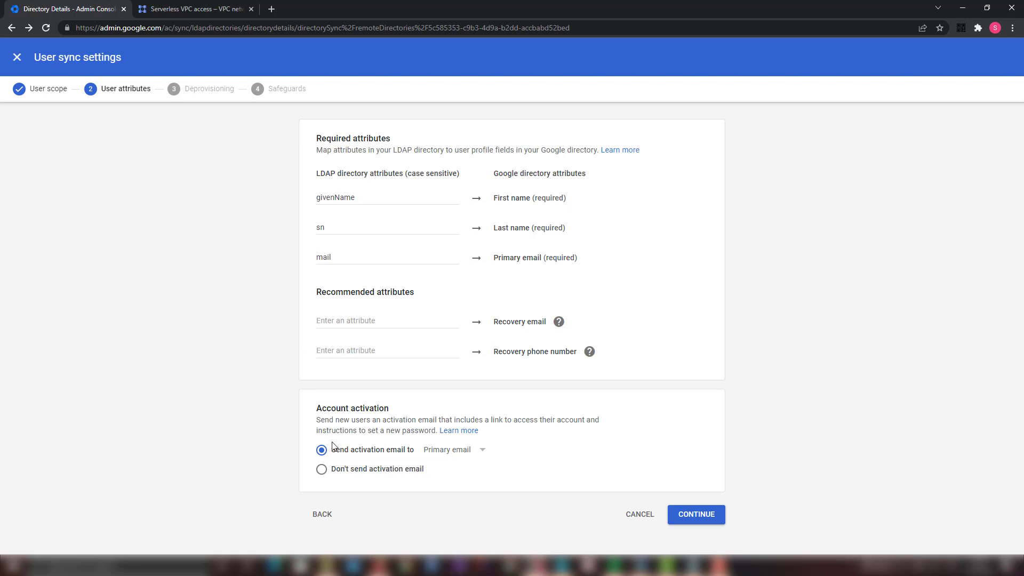
left_click(321, 471)
left_click_drag(543, 420, 439, 435)
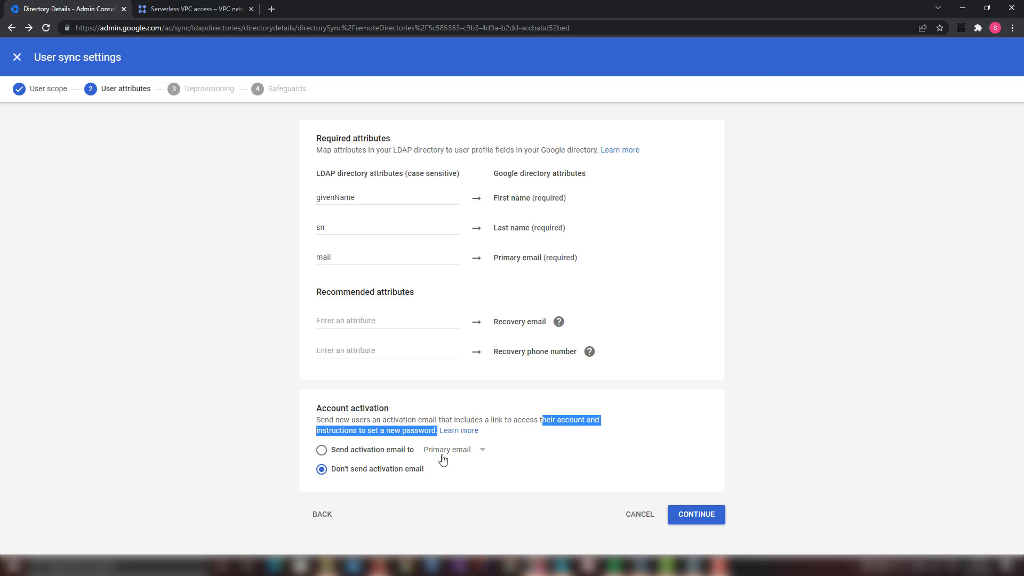
left_click(440, 455)
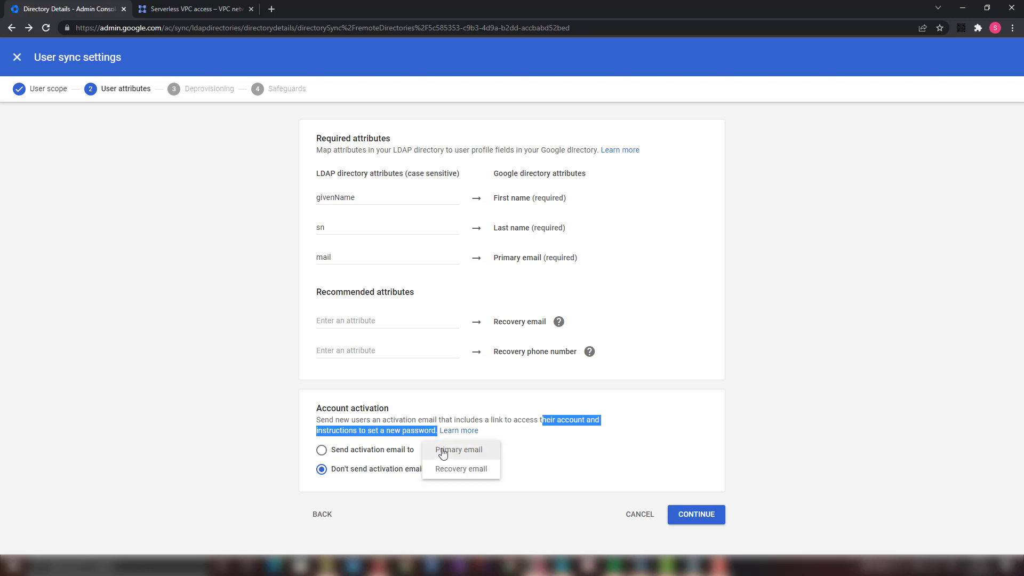
left_click(397, 443)
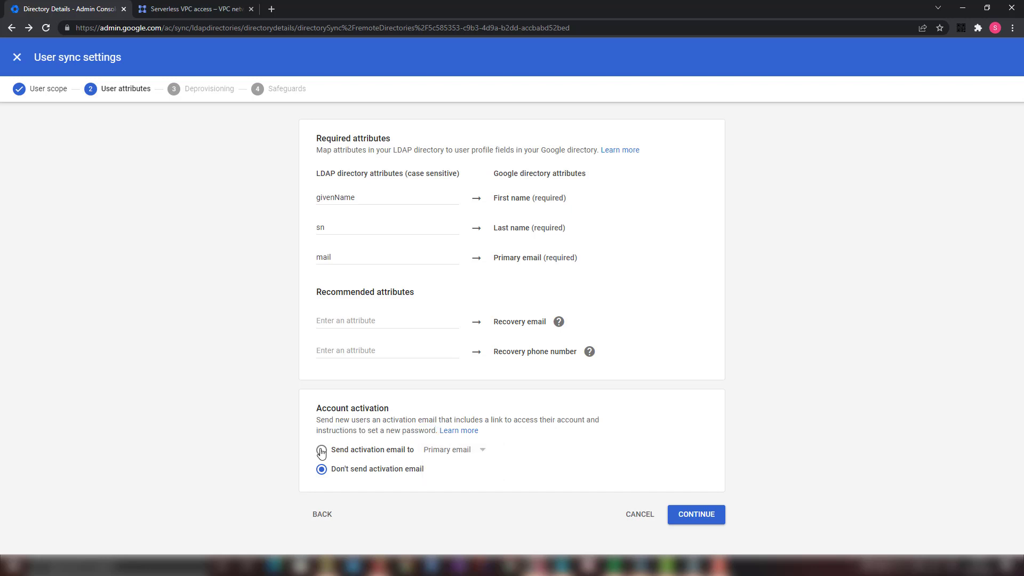
left_click(322, 451)
left_click(461, 450)
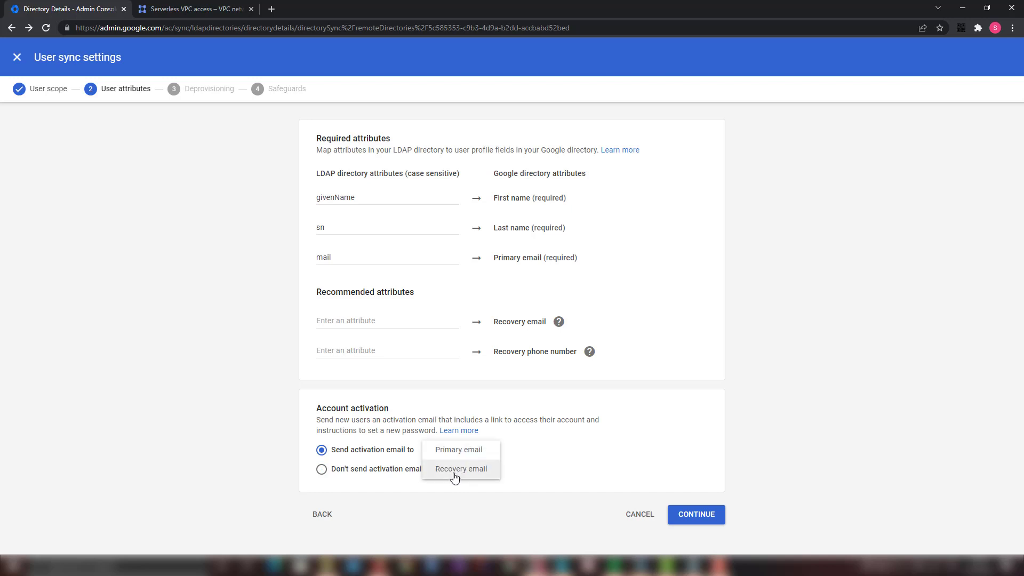
left_click(431, 453)
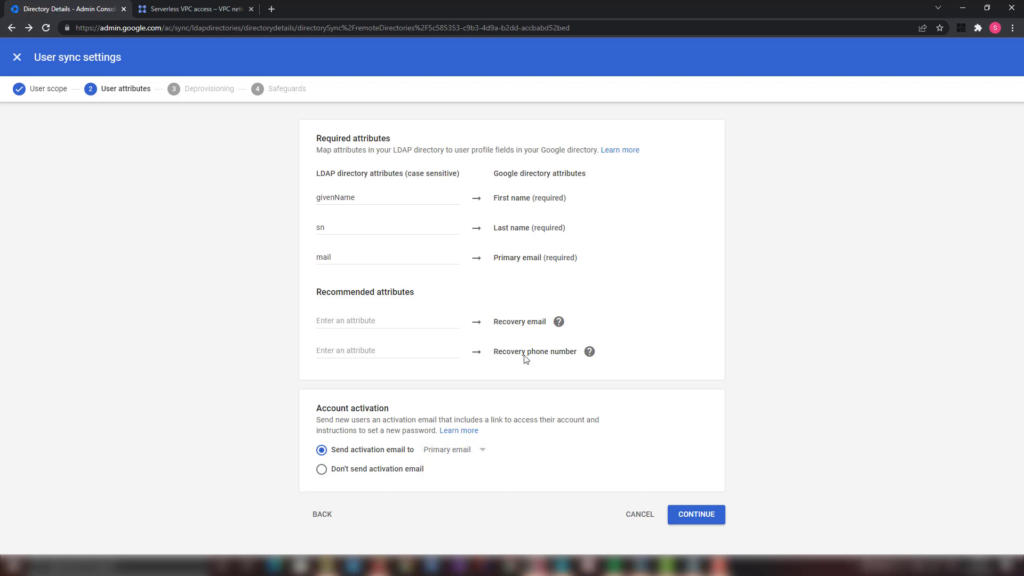
left_click(322, 472)
left_click(703, 520)
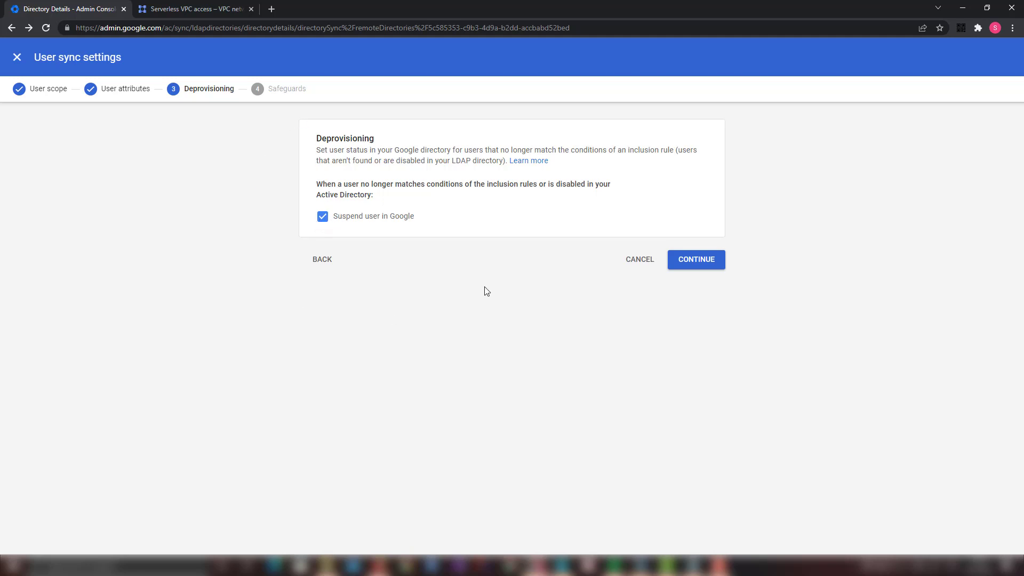
- Turn off suspending users in Google during deprovisioning and simulate the user sync with the 5 percent safeguard
left_click(324, 224)
left_click(693, 271)
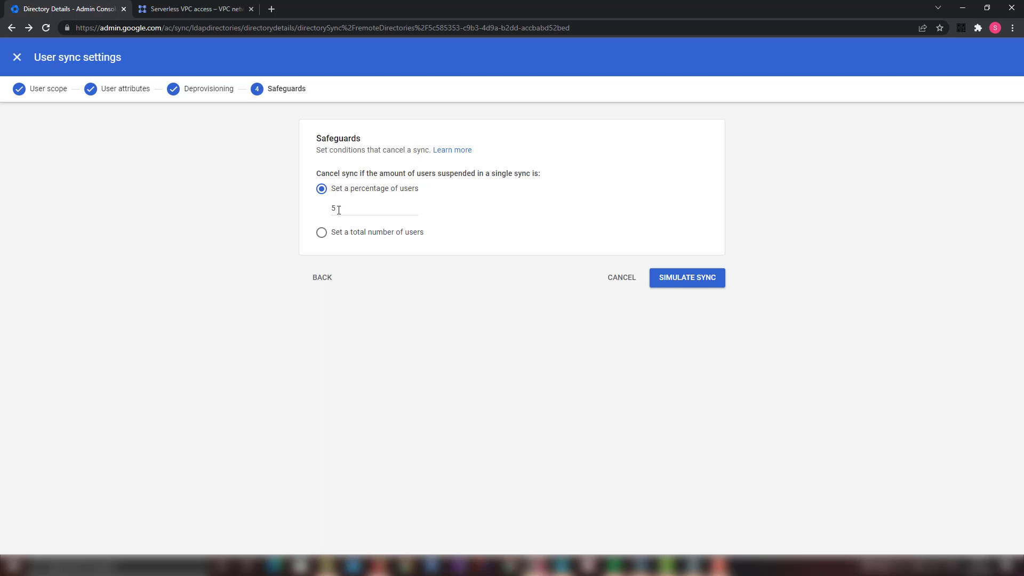
left_click(678, 286)
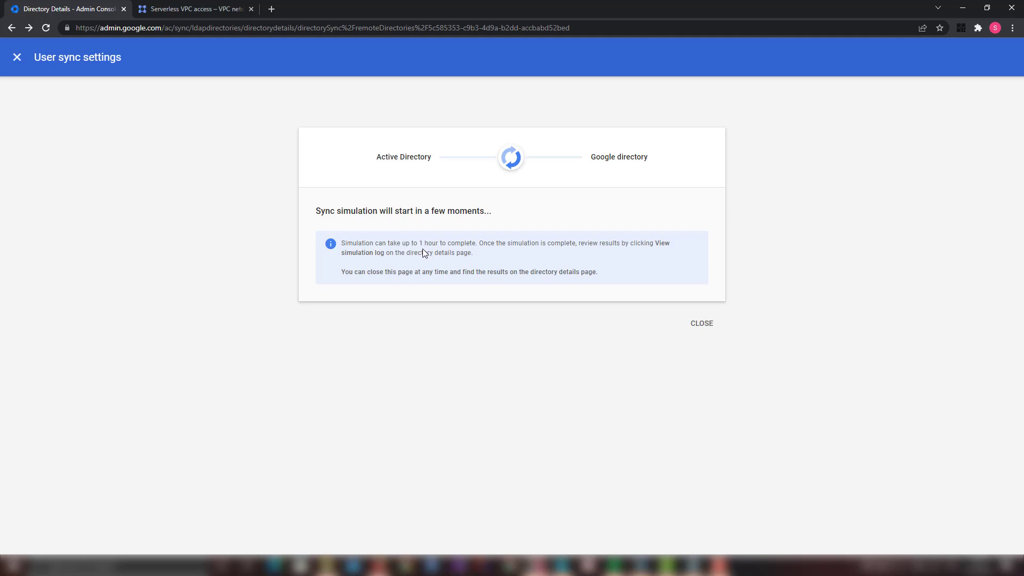
left_click(702, 323)
- Reload the ms-ad-3 directory details and view the user sync simulation log
right_click(338, 322)
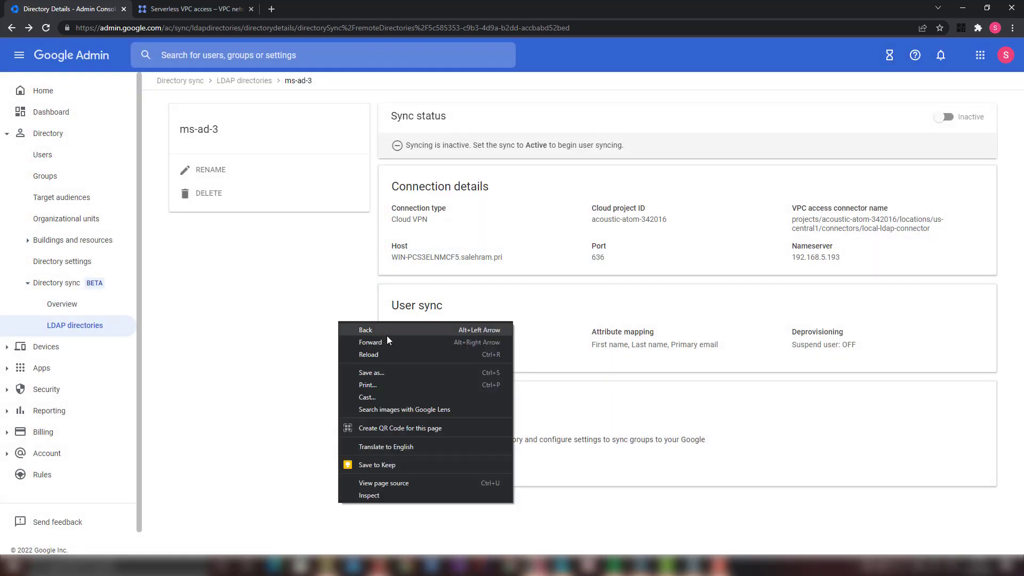
left_click(382, 355)
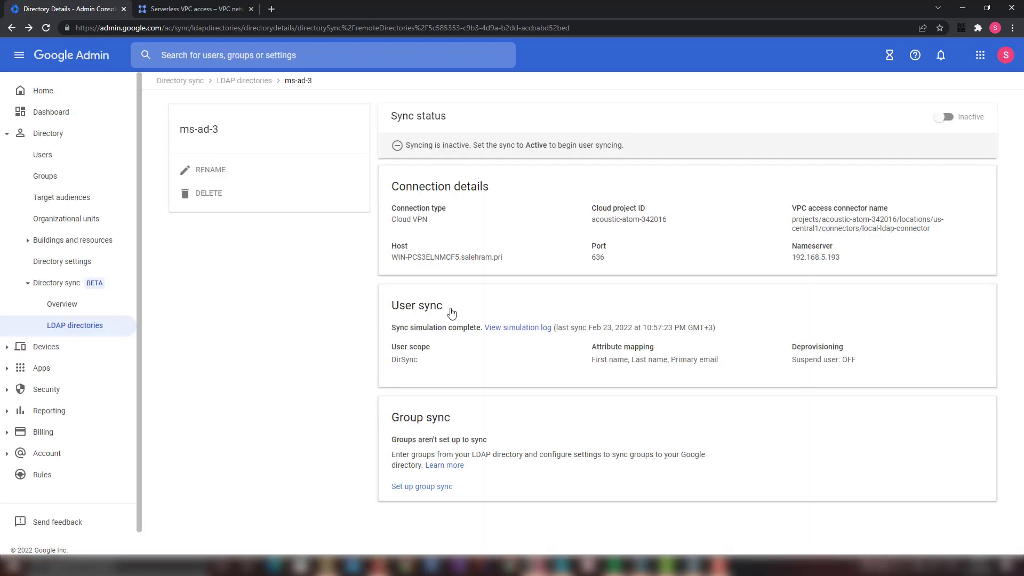
left_click(504, 331)
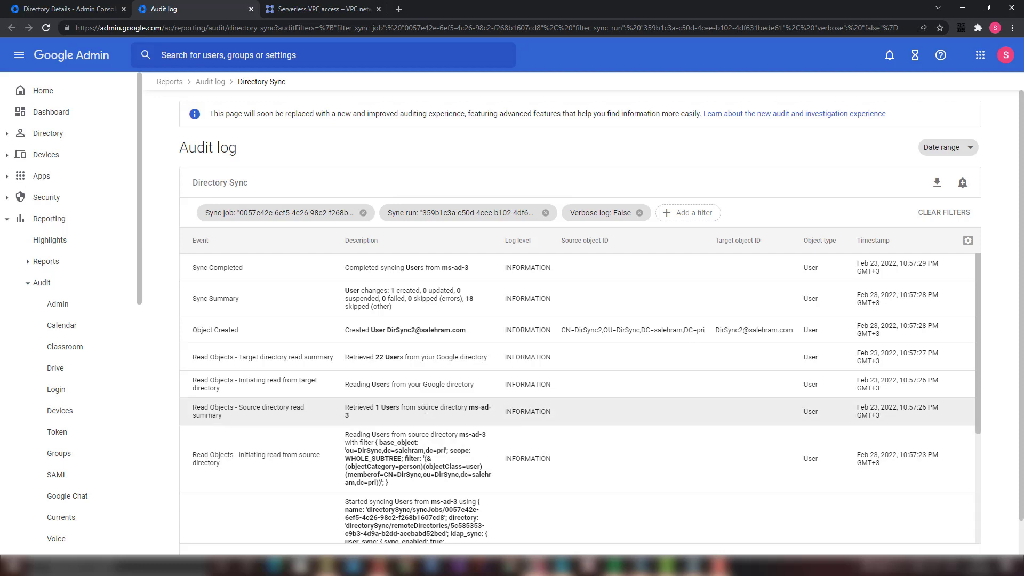
- Switch to the virtual machine and check the DirSync2 user, DirSync group and DirSync3 User in the DirSync organizational unit
left_click(649, 566)
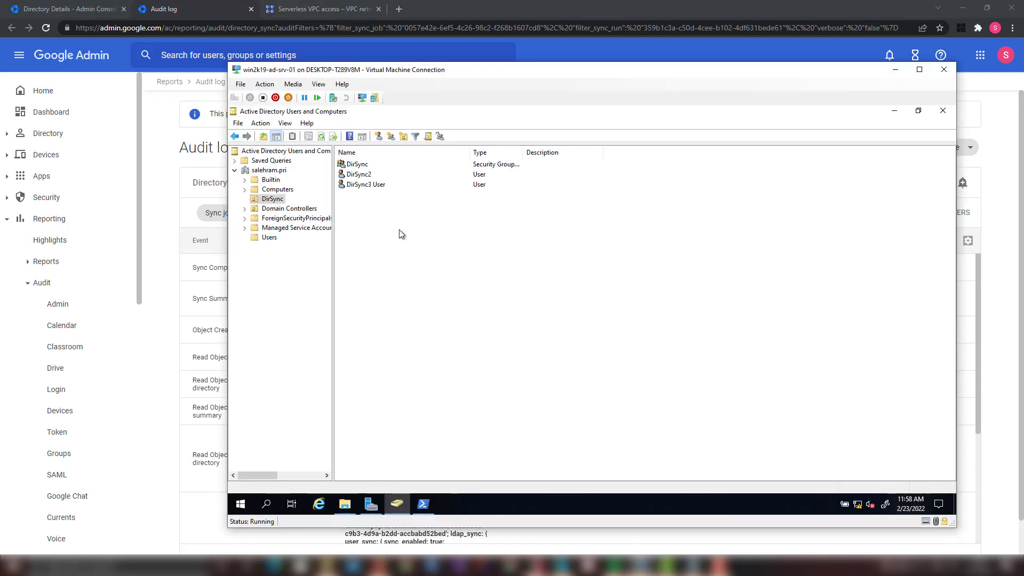
left_click(362, 178)
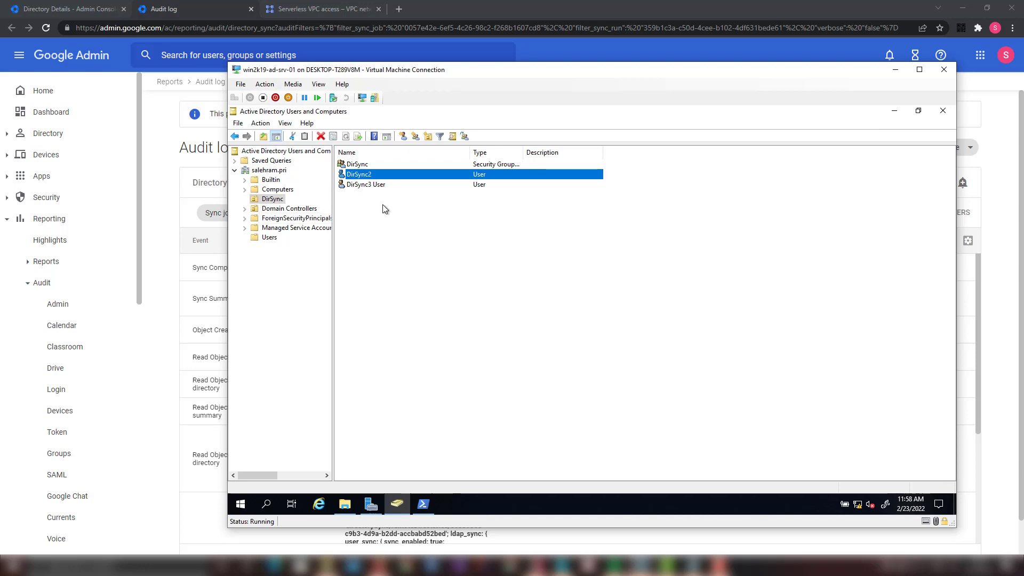
left_click(362, 166)
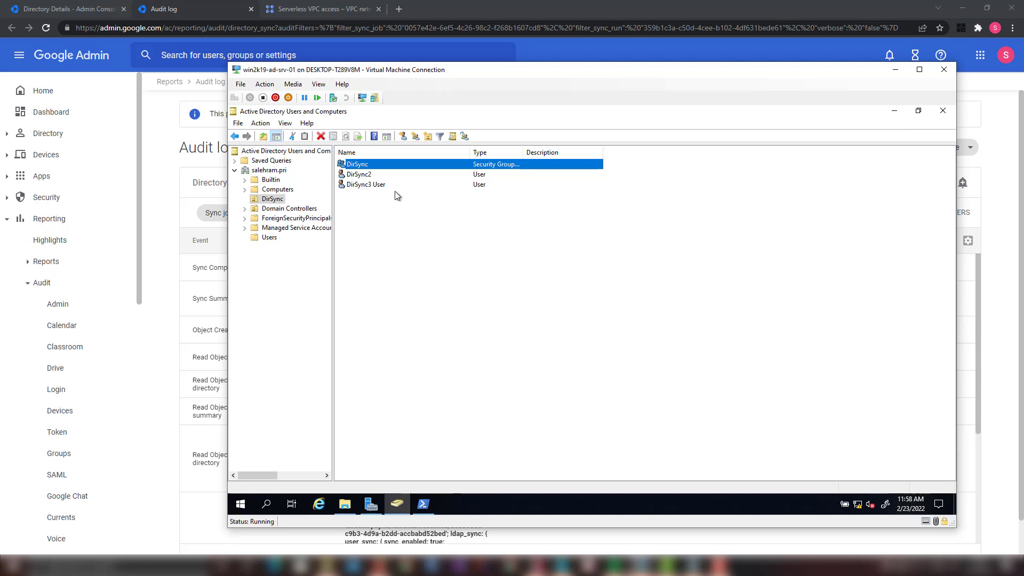
left_click(373, 185)
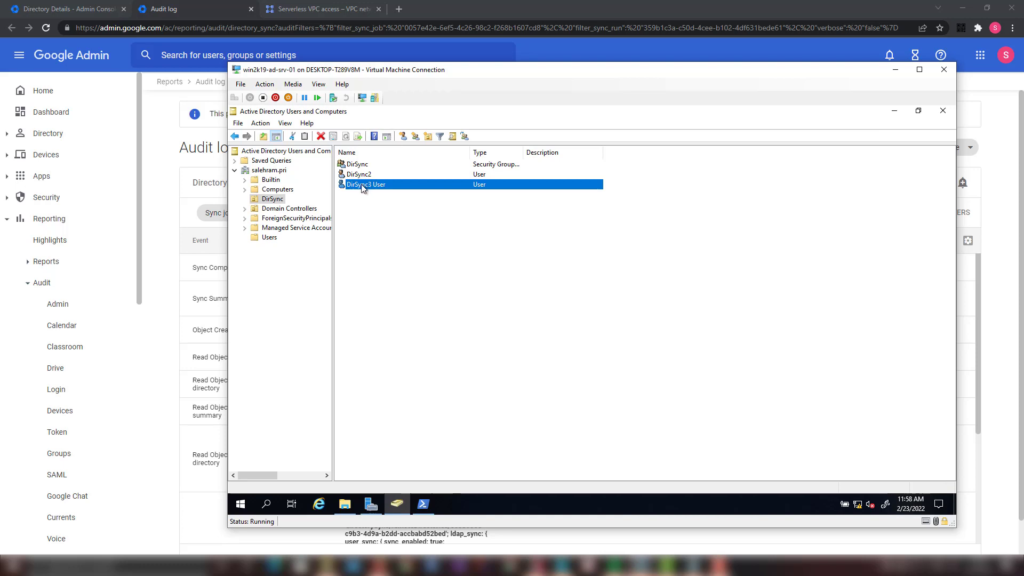
- Move the DirSync1 user from the Users container to the DirSync organizational unit and suppress further move warnings
left_click(269, 237)
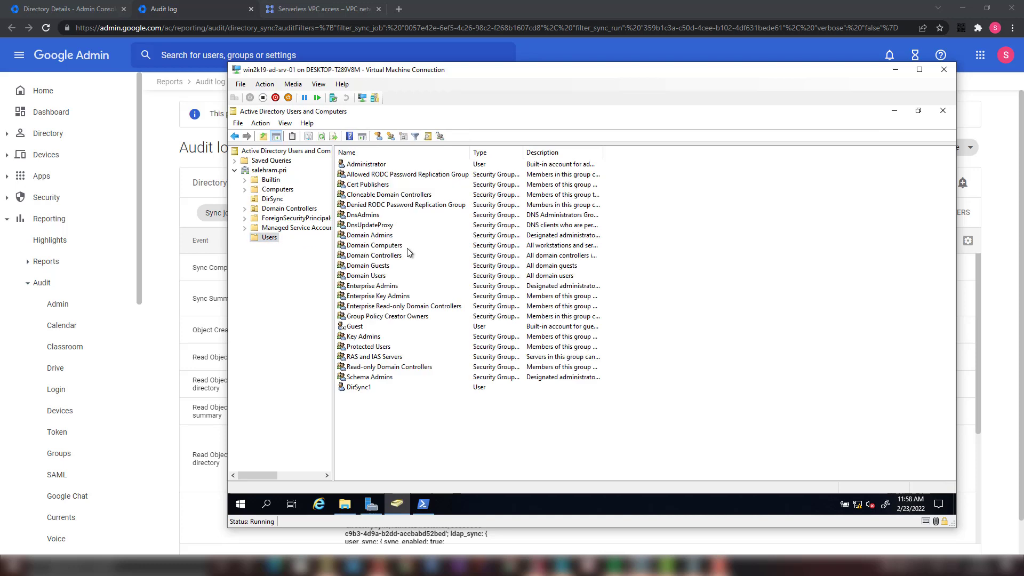
left_click(357, 388)
left_click_drag(358, 388, 271, 200)
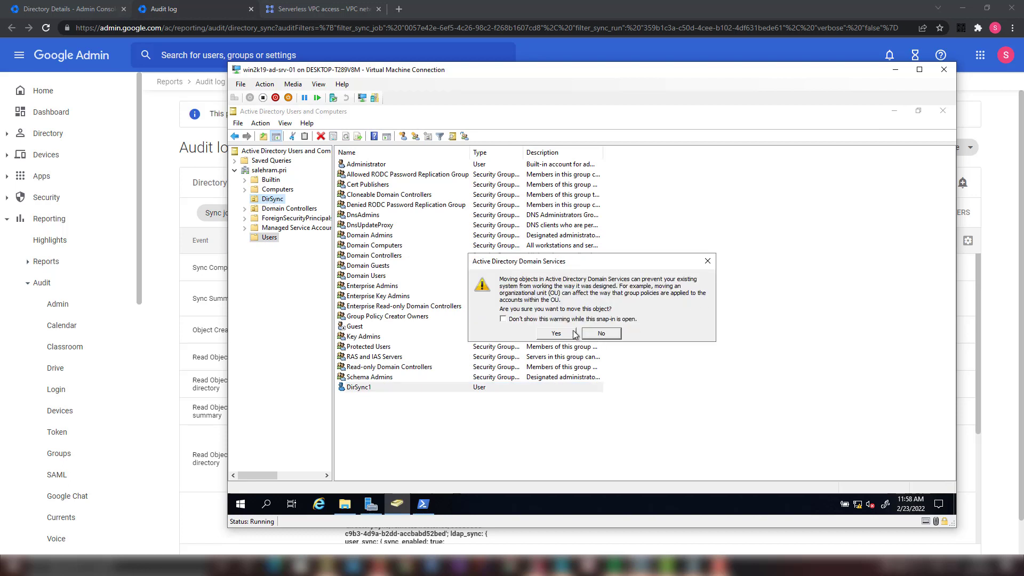
left_click(503, 319)
left_click(556, 334)
- Open the member list of the DirSync group in the DirSync organizational unit and enter a name for an additional member
left_click(276, 201)
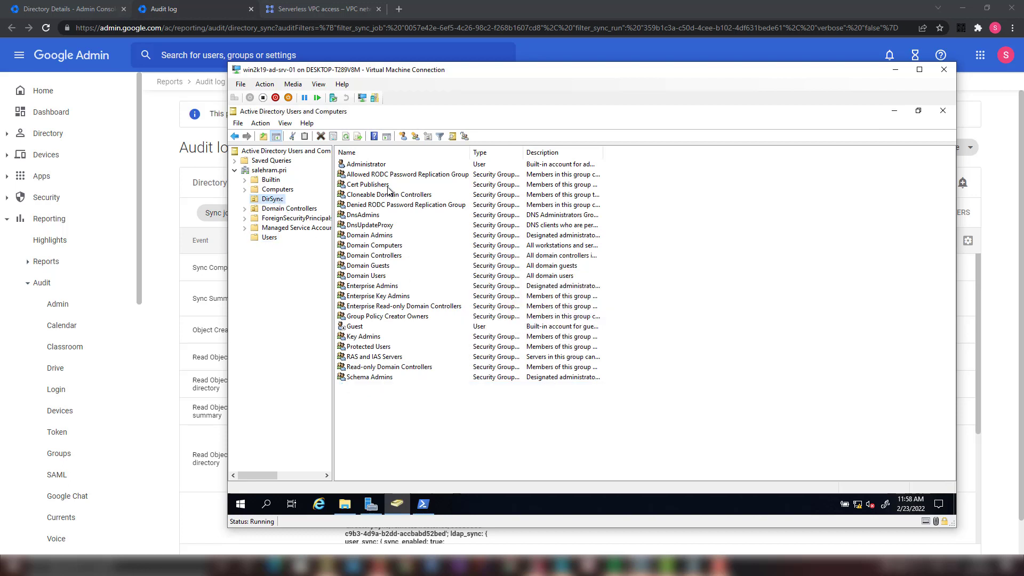
left_click(377, 185)
left_click(367, 166)
double_click(367, 166)
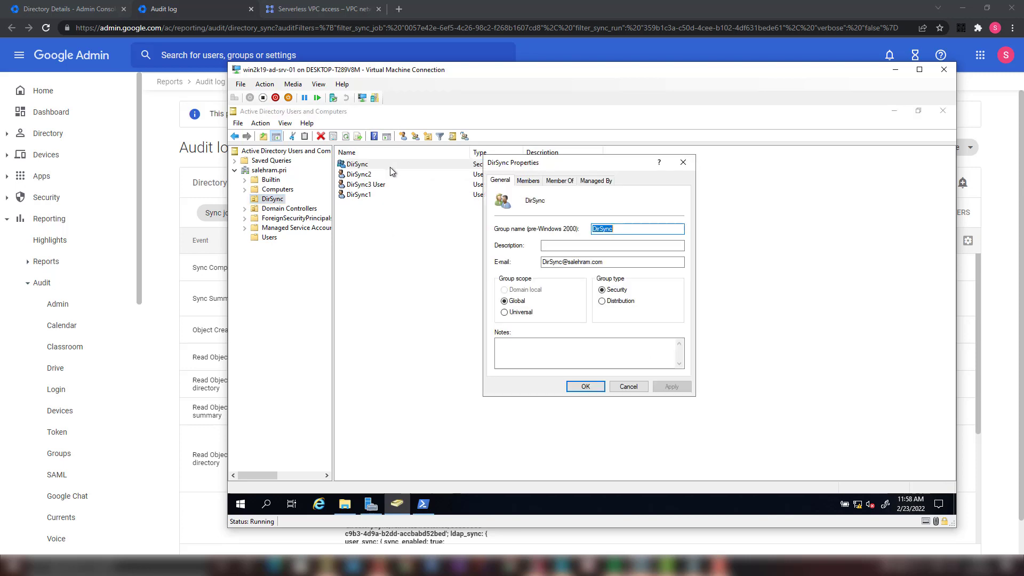
left_click(538, 182)
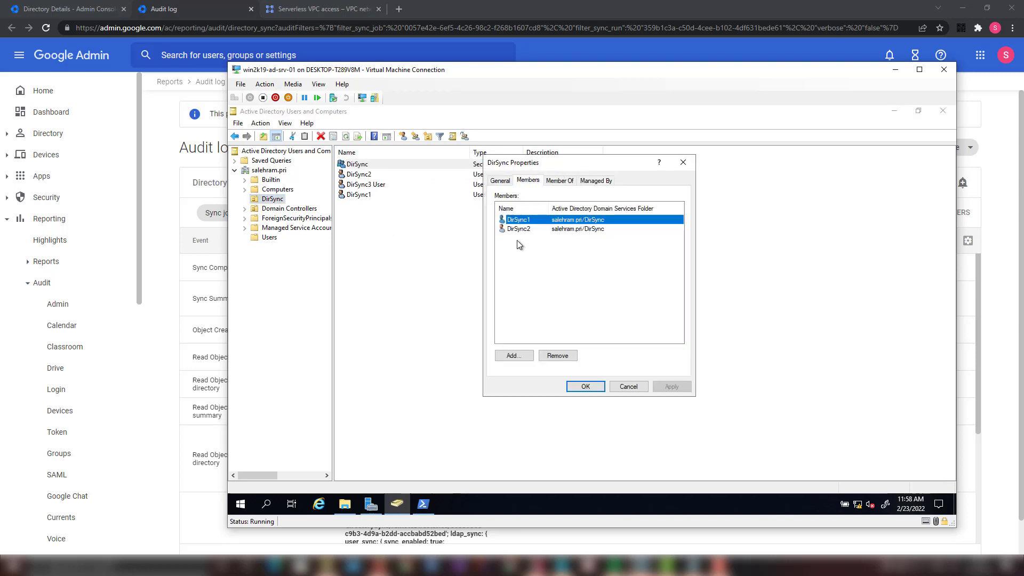
left_click(513, 356)
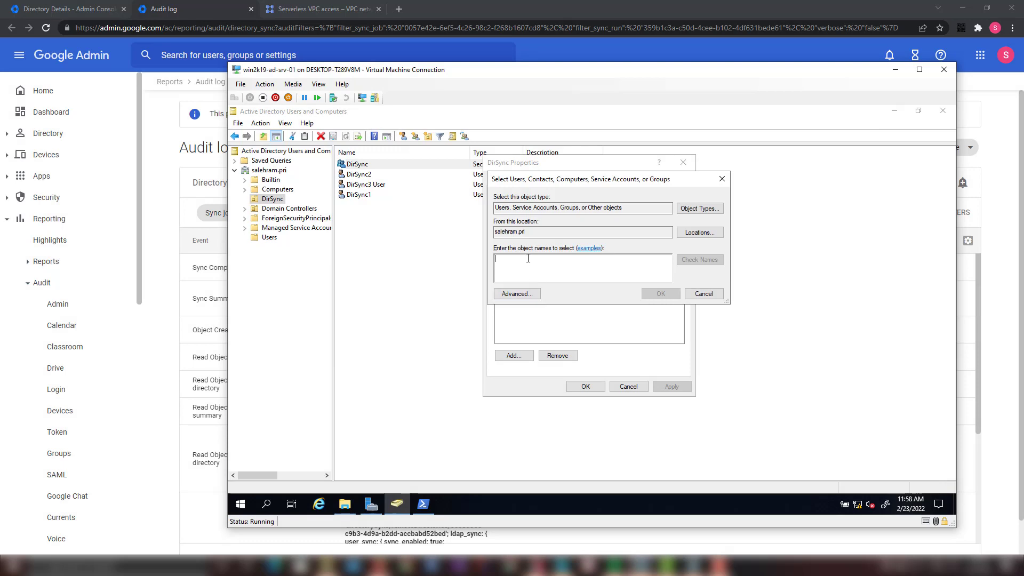
type("d")
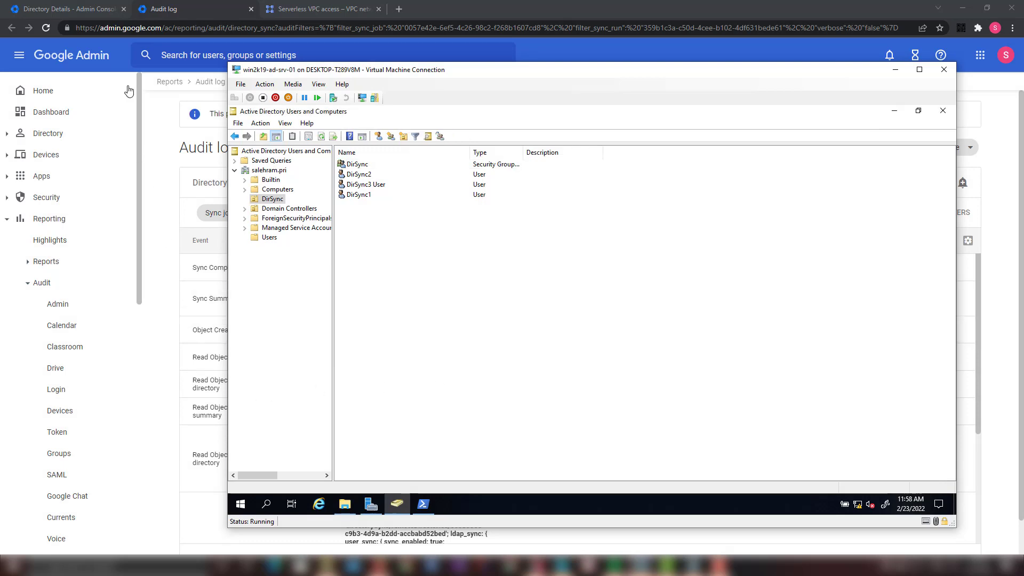
- Return to the ms-ad-3 directory in Google Admin and set up group sync with Base DN ou=DirSync,dc=salehram,dc=pri
left_click(59, 9)
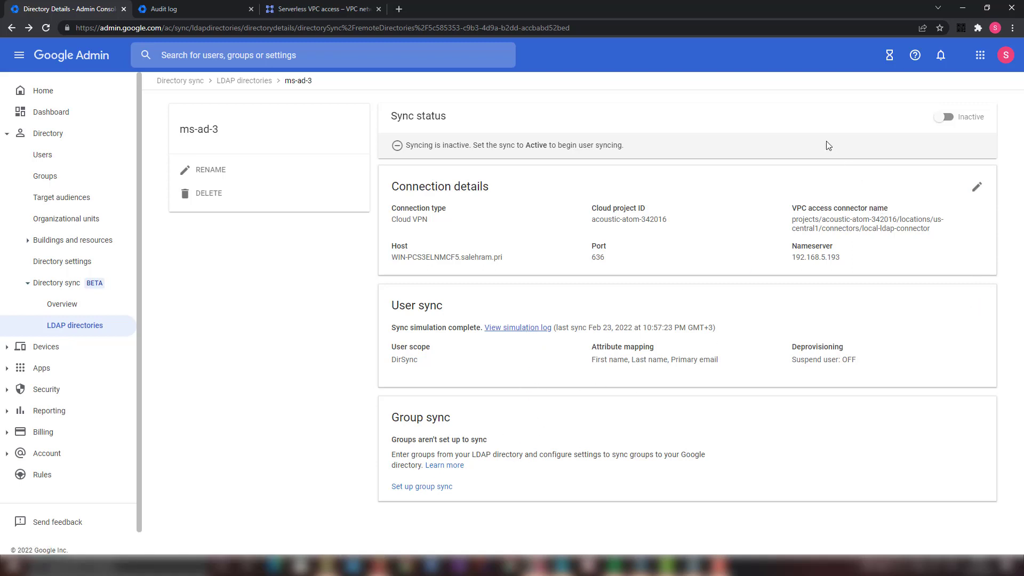
left_click(406, 489)
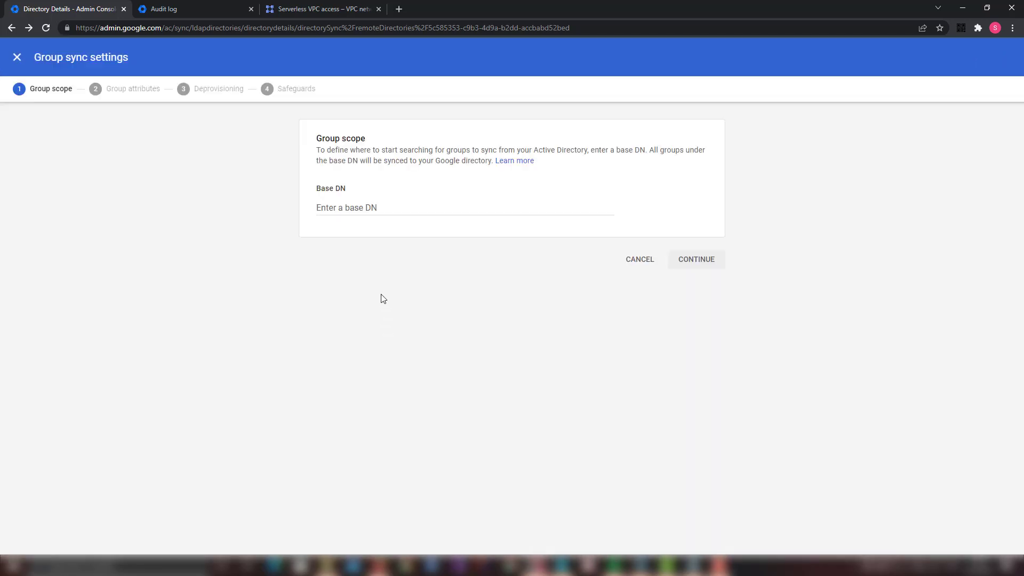
left_click(355, 211)
type("ou=D")
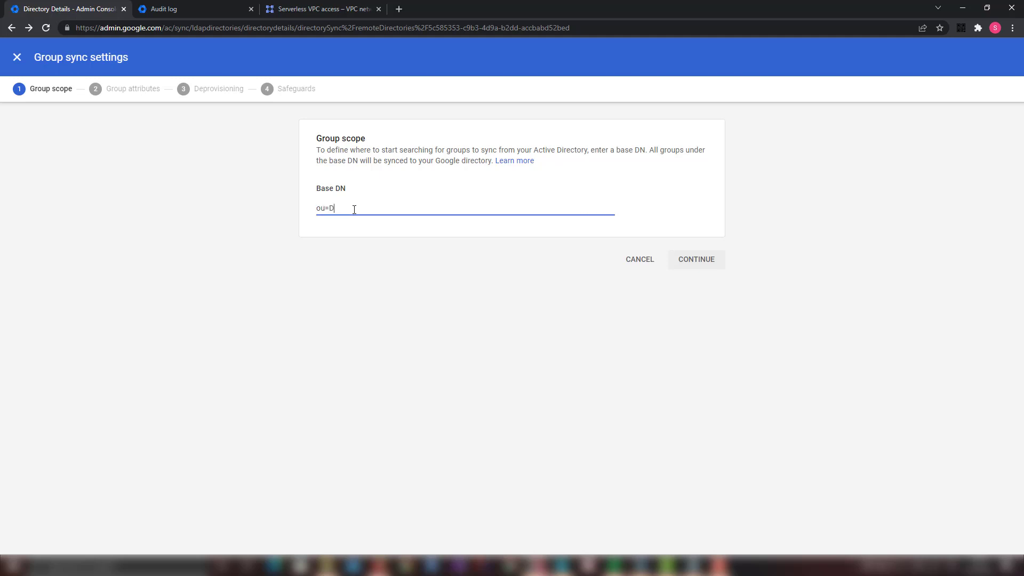
type("is")
type("Sync,dc=salehram,dc=pri")
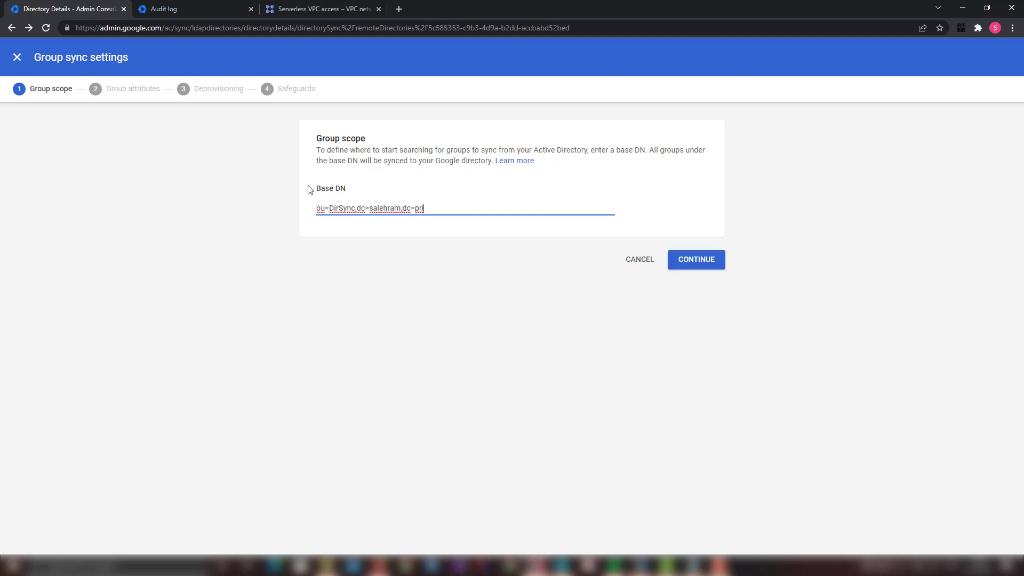
left_click(700, 265)
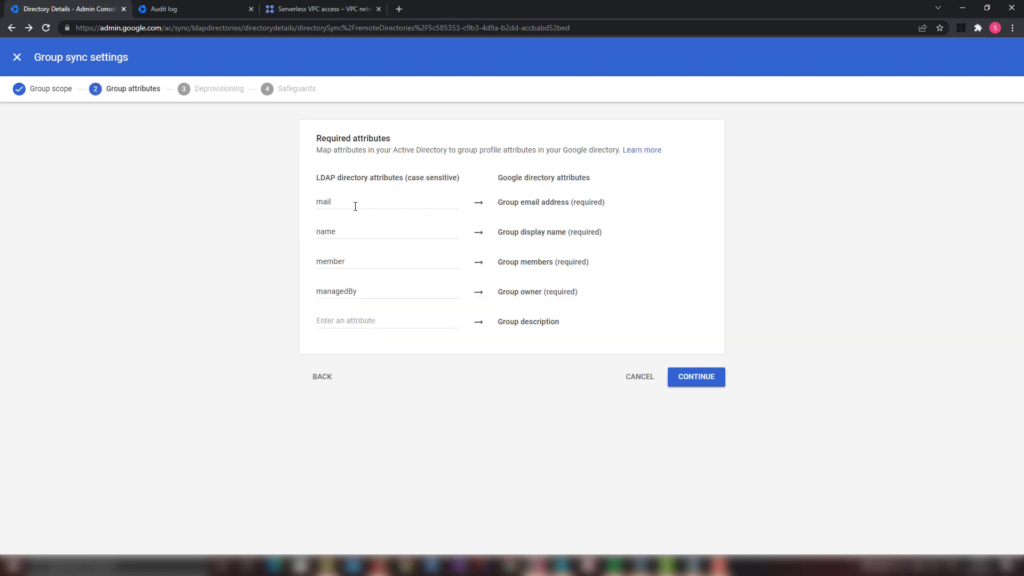
- Keep the default group attribute mapping and turn off deleting groups in the Google directory during deprovisioning
left_click(683, 380)
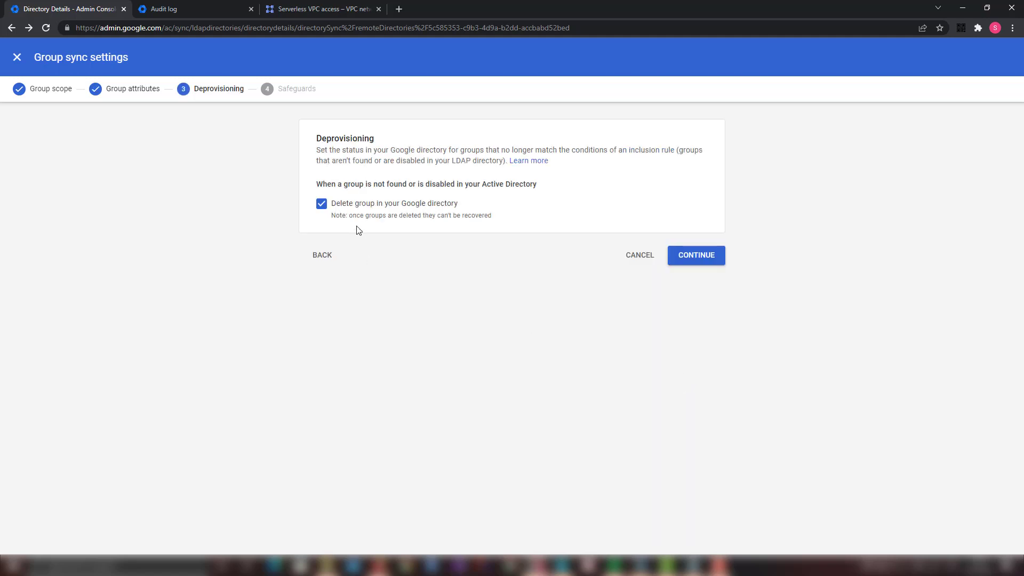
left_click(321, 205)
left_click(701, 261)
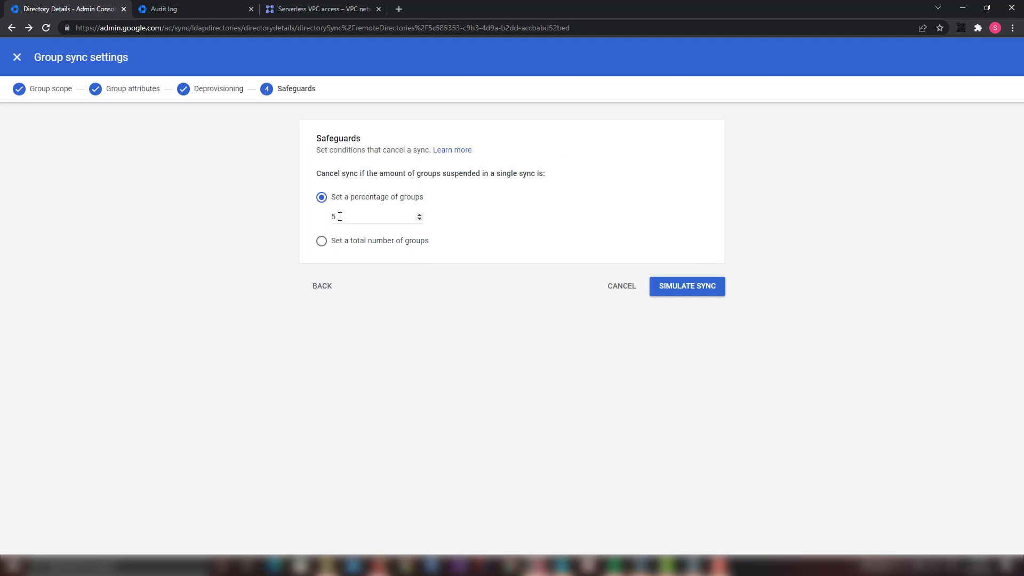
- Keep the 5 percent group safeguard, start the group sync simulation, and reload the ms-ad-3 directory details
left_click(682, 294)
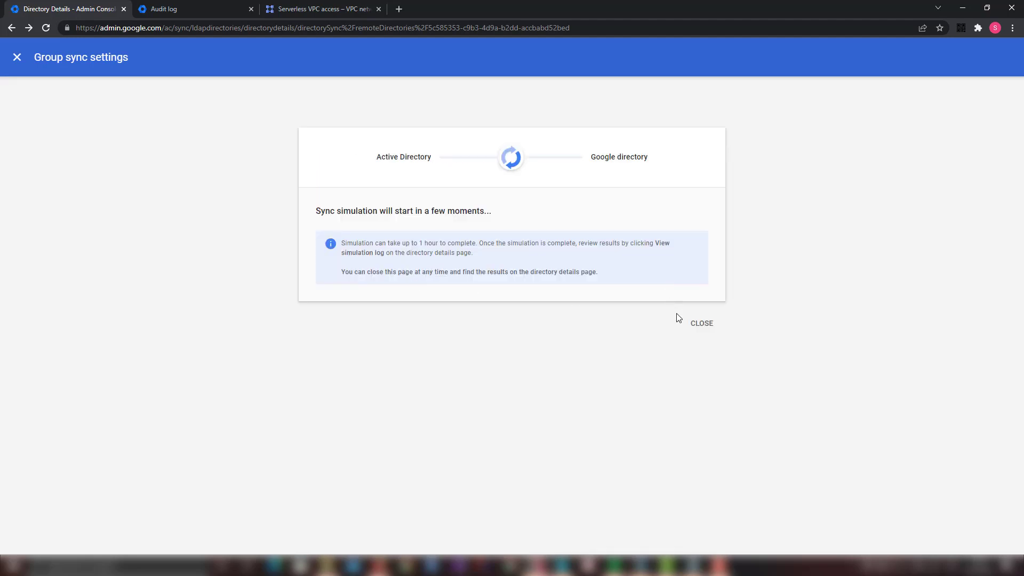
left_click(700, 325)
right_click(312, 355)
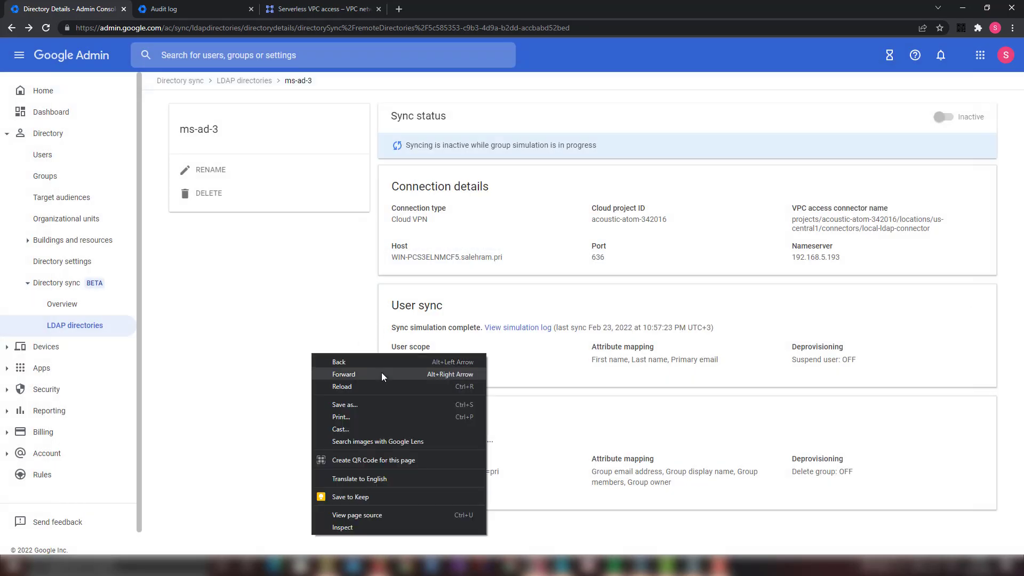
left_click(374, 385)
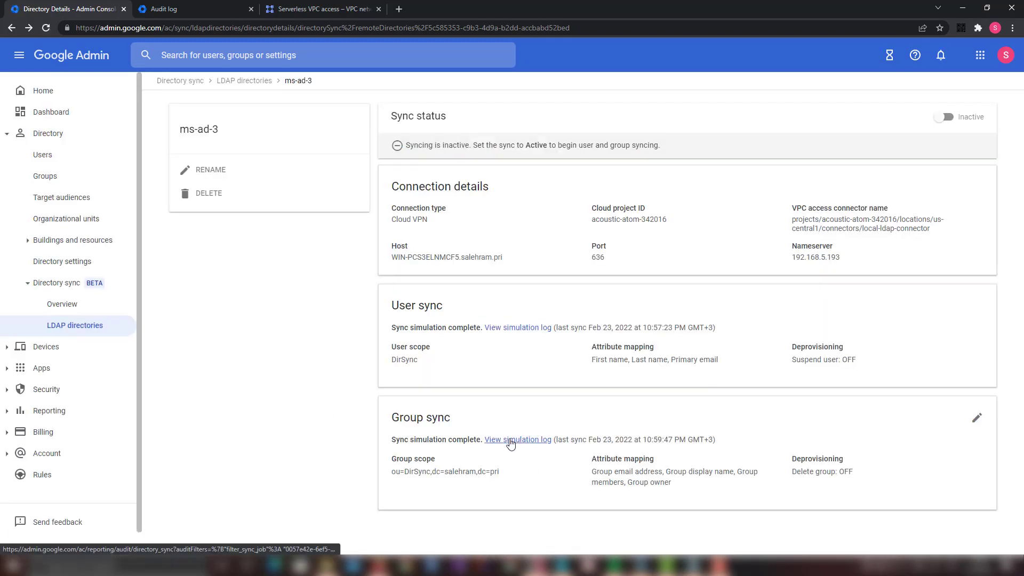
- Open the group sync simulation log and review the entries for members added to the DirSync group
left_click(510, 440)
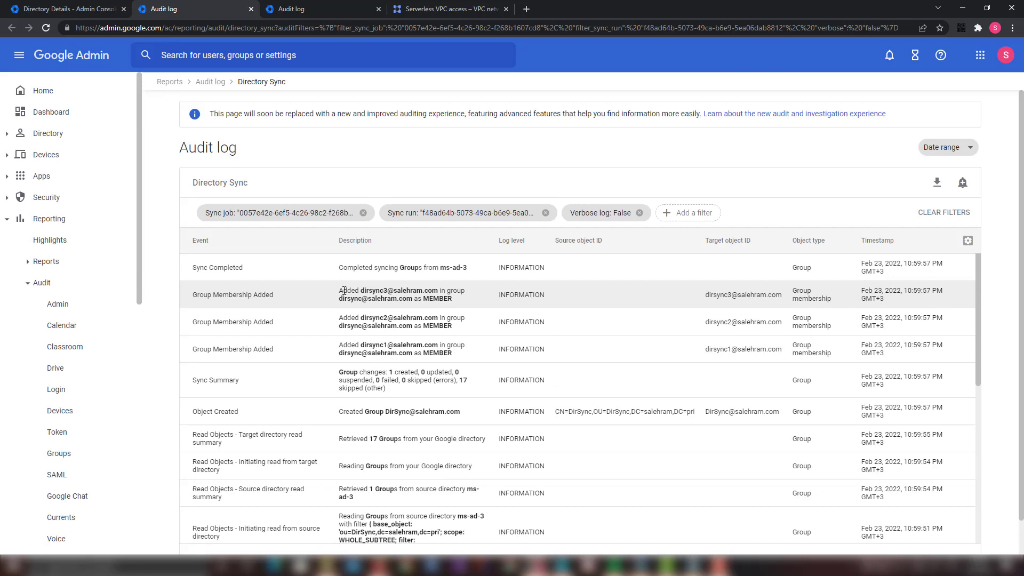
left_click_drag(343, 294, 467, 360)
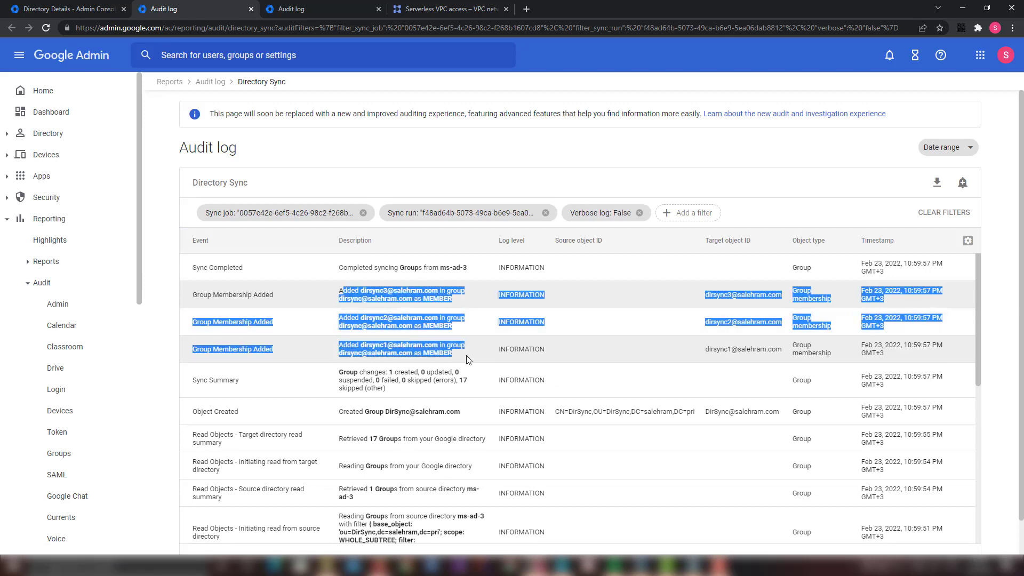
left_click(467, 359)
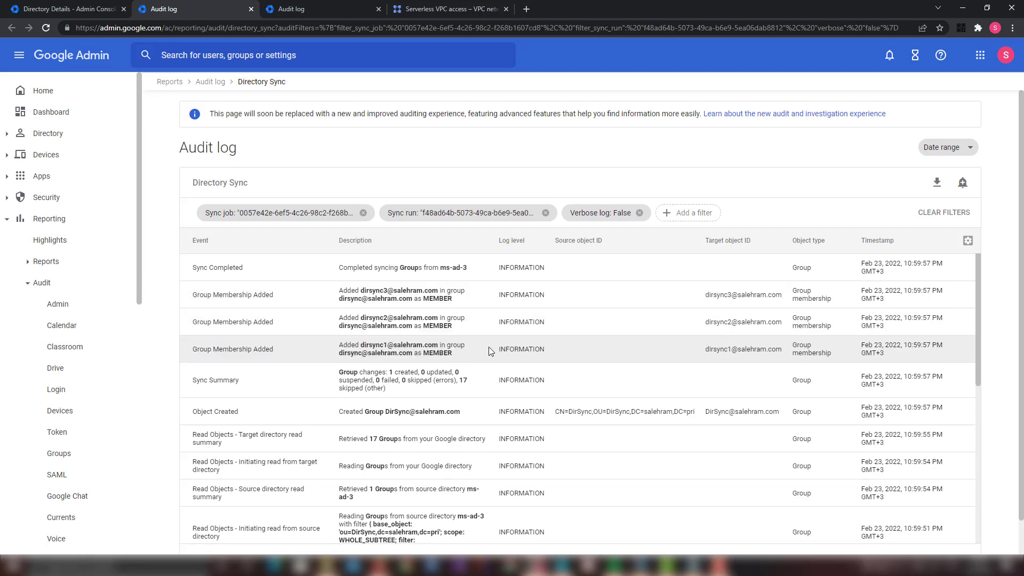
- Return to the ms-ad-3 directory details and set the sync status to Active
left_click(93, 3)
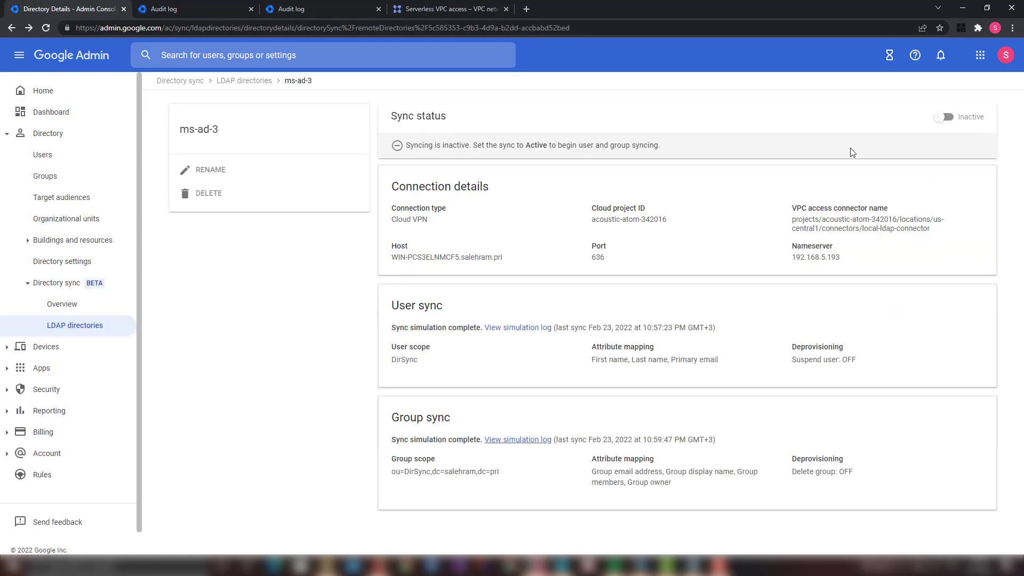
left_click(943, 117)
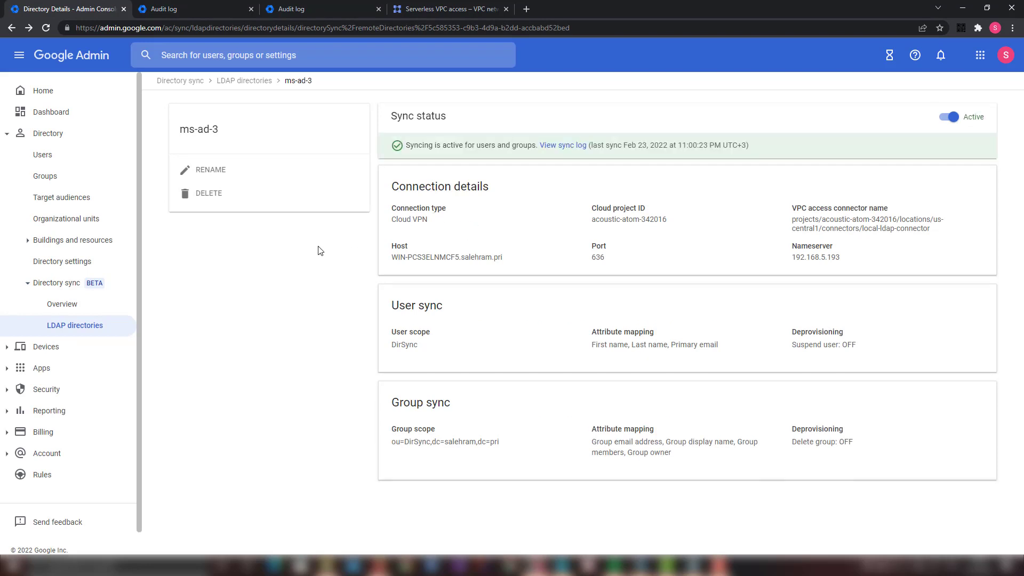
- Check the directory's user list for the DirSync users and examine the synced DirSync group's members
left_click(40, 157)
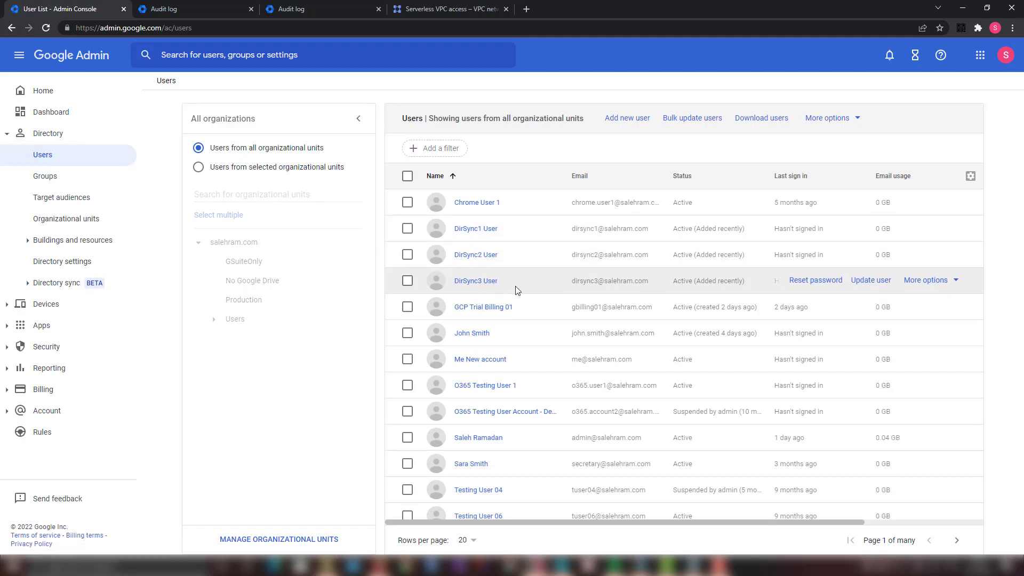
left_click(48, 178)
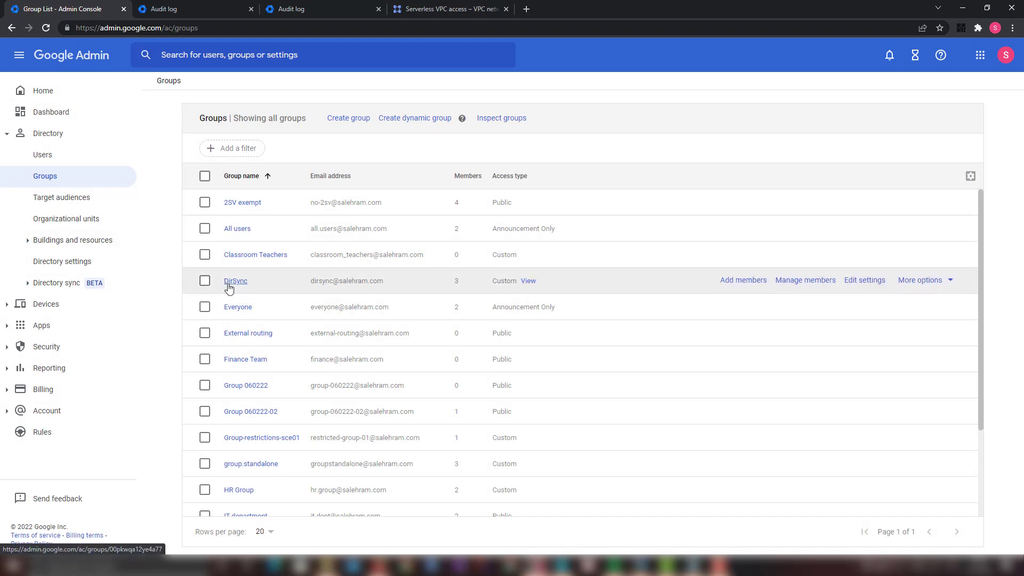
left_click(236, 284)
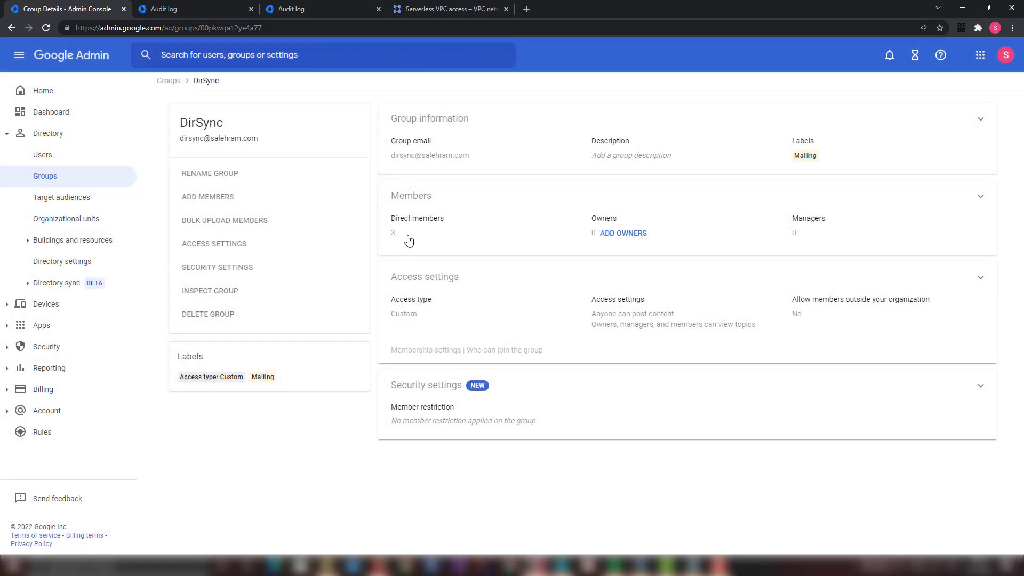
left_click(409, 241)
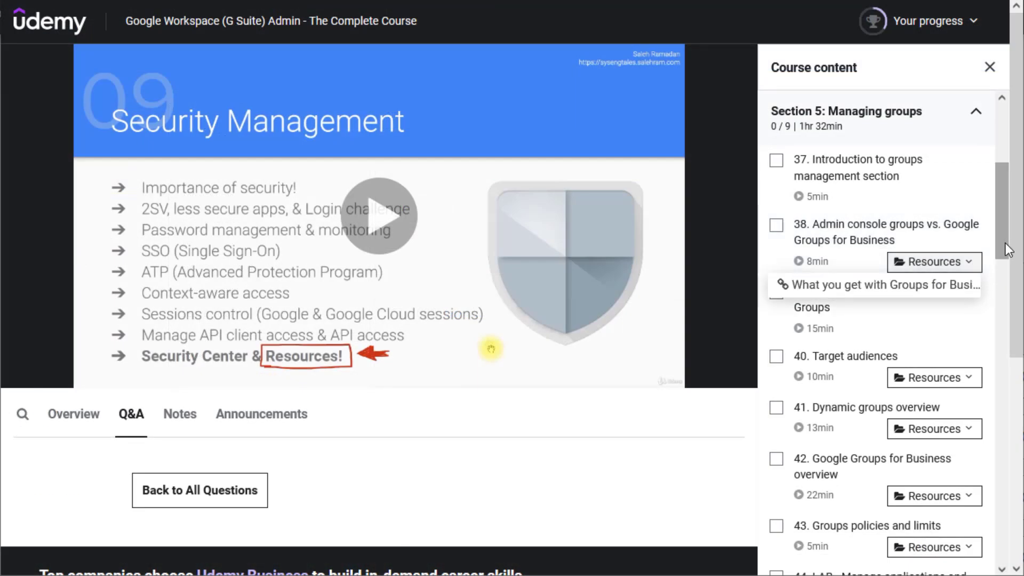
left_click_drag(1006, 244, 981, 363)
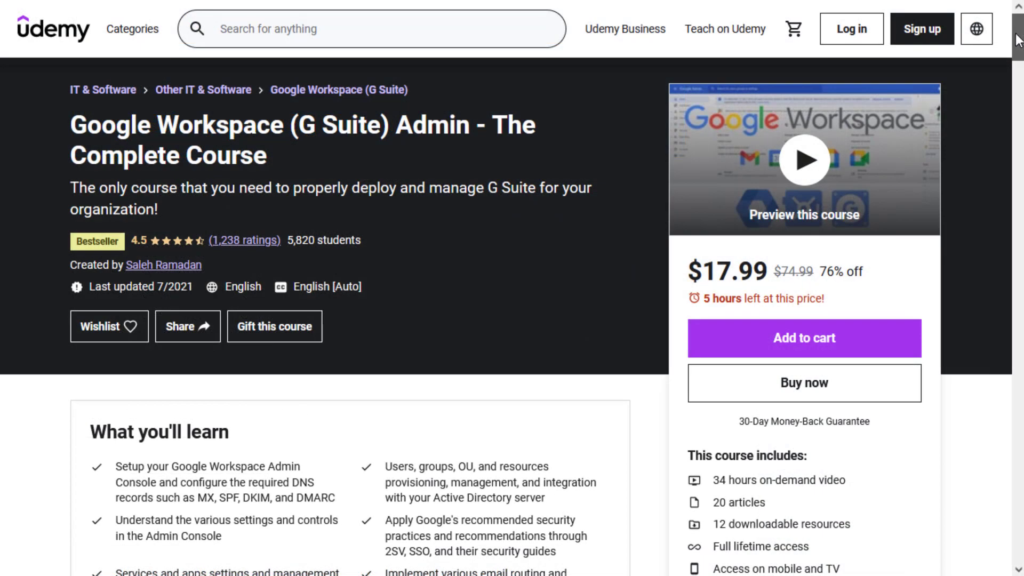
left_click_drag(1019, 40, 1015, 61)
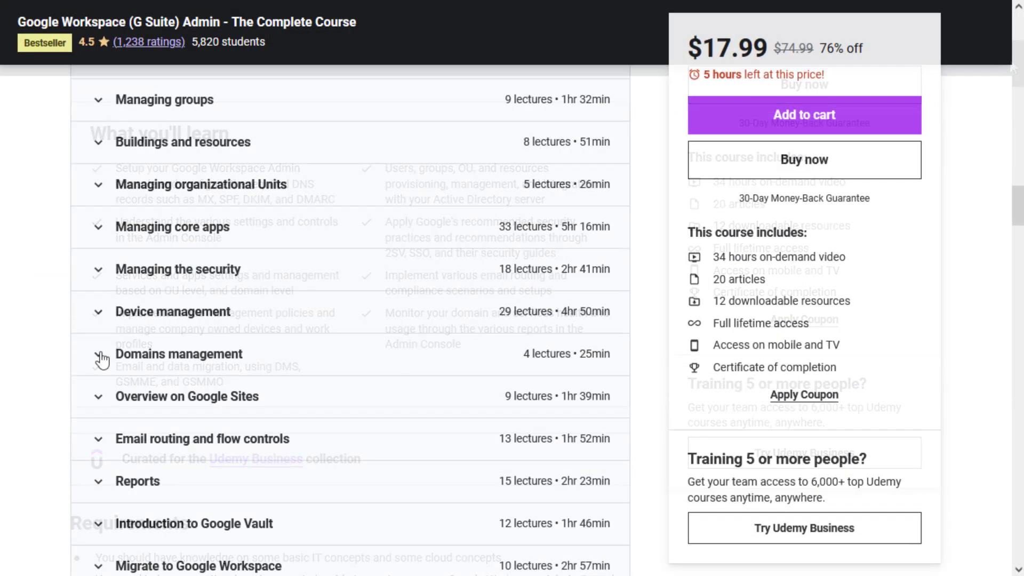
left_click(97, 317)
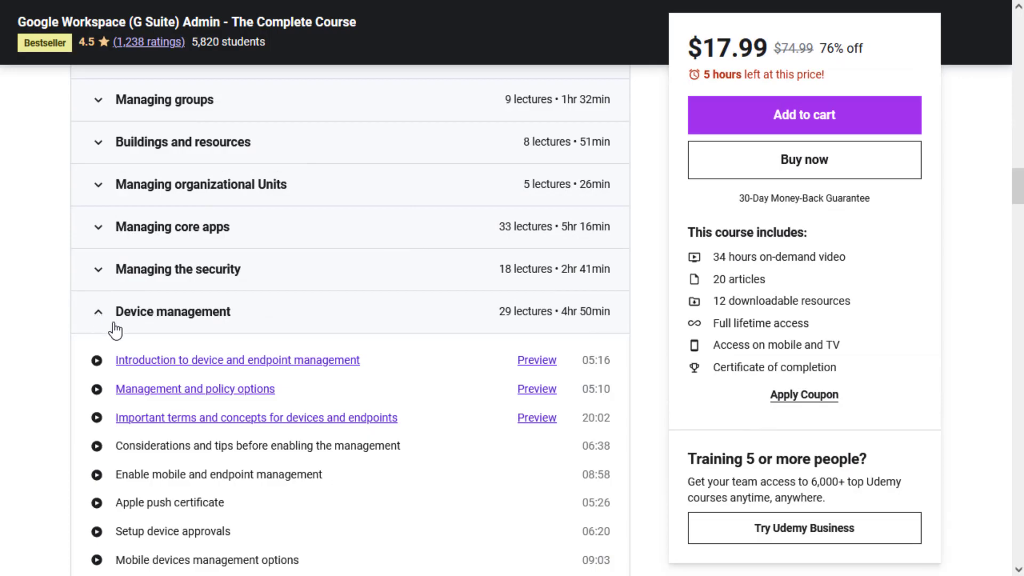